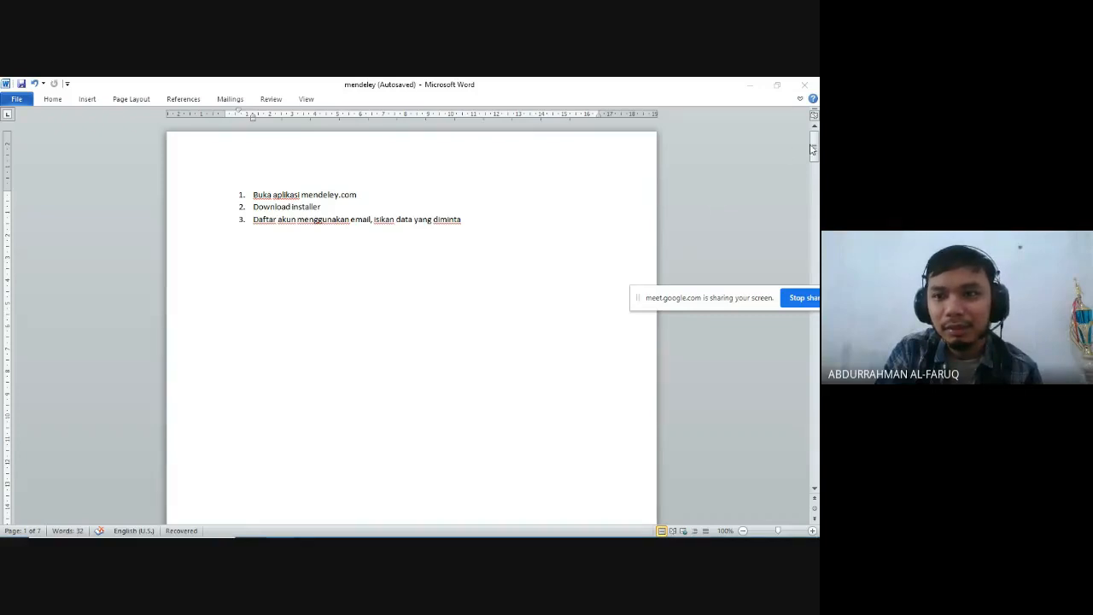
left_click_drag(743, 302, 779, 513)
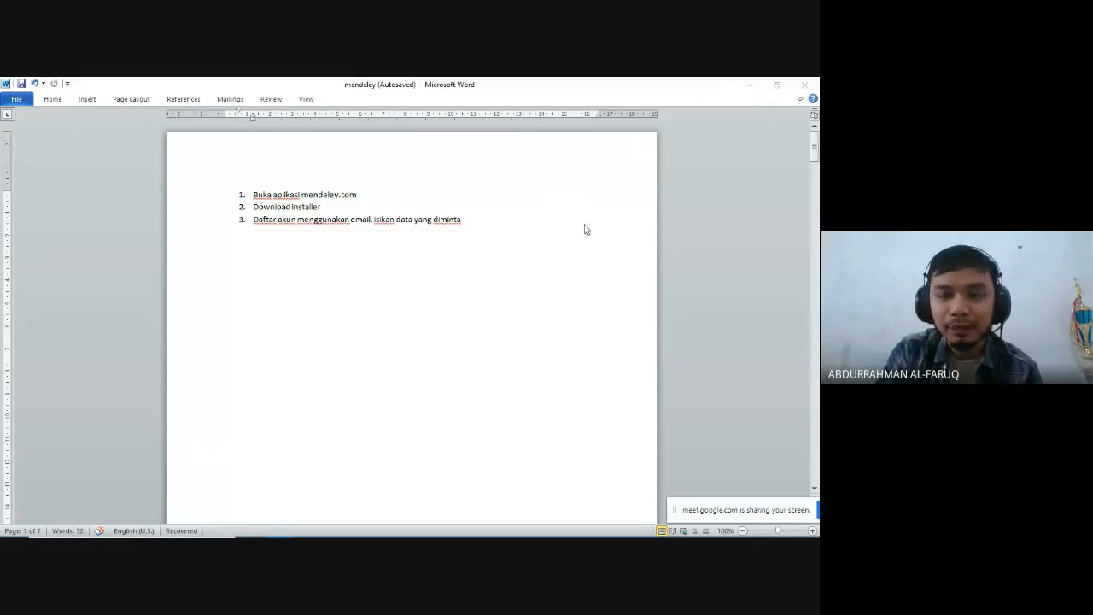
left_click(751, 84)
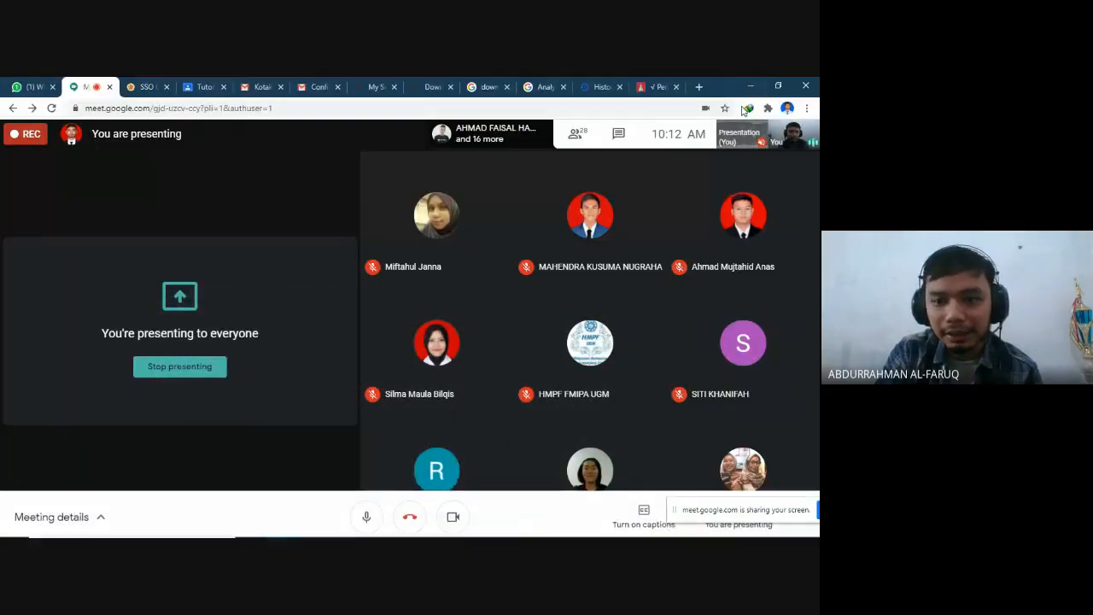
mouse_move(289, 531)
left_click(341, 524)
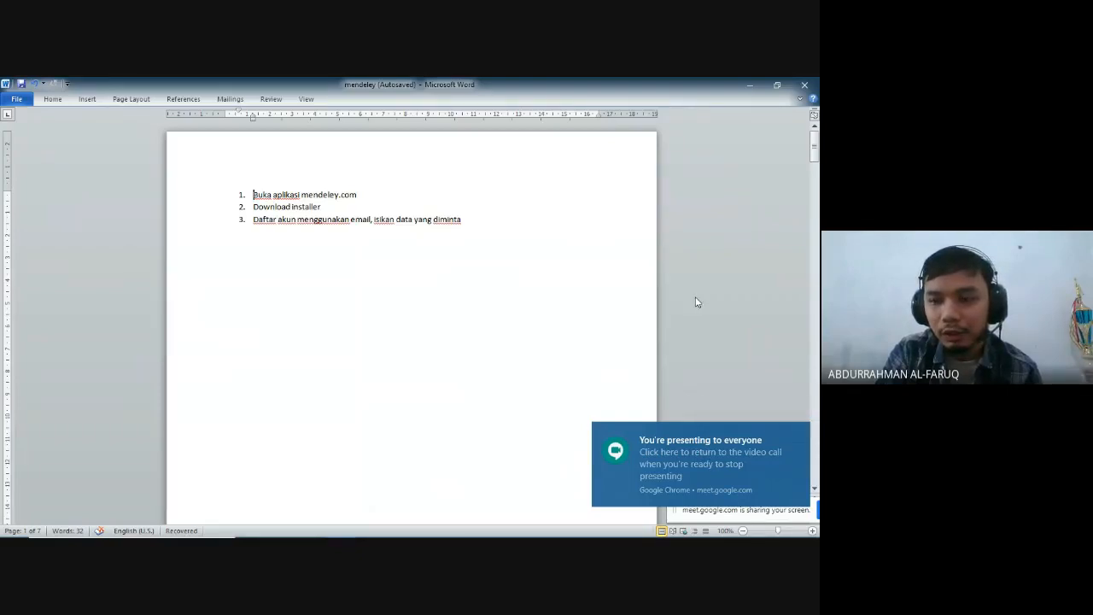
- Review the Mendeley guide in the Word document from the numbered steps on page one to step 4, Install
scroll(686, 363, "down", 1)
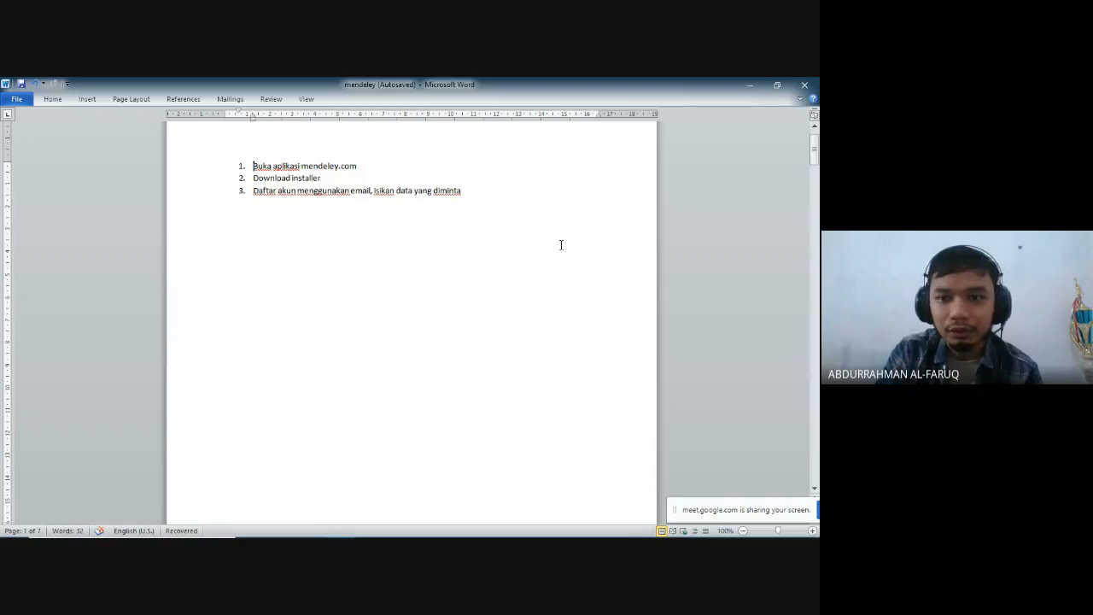
scroll(489, 245, "down", 1)
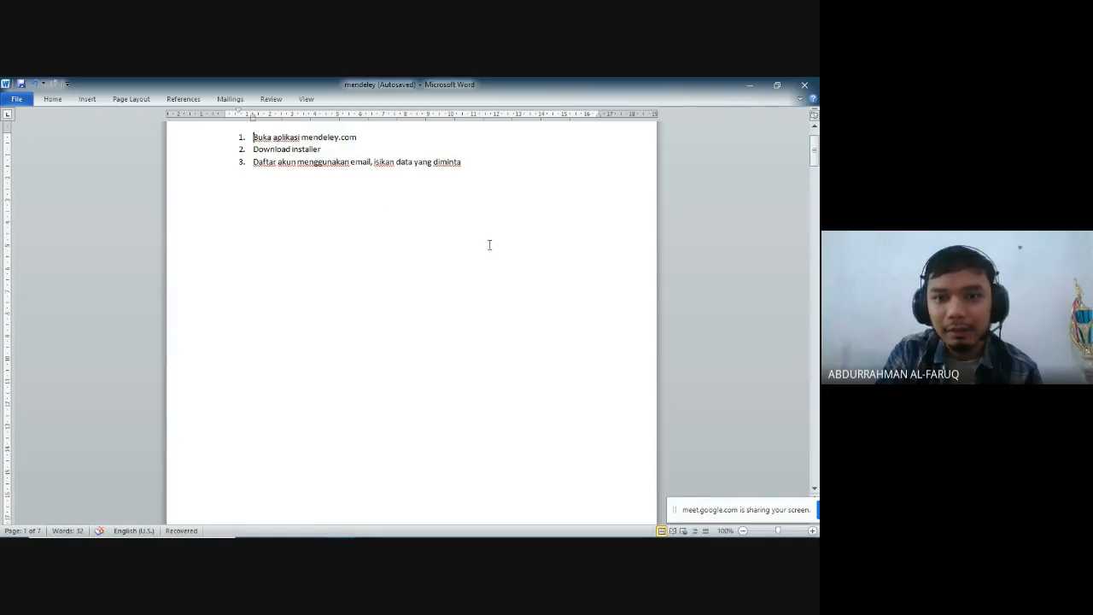
scroll(490, 239, "down", 3)
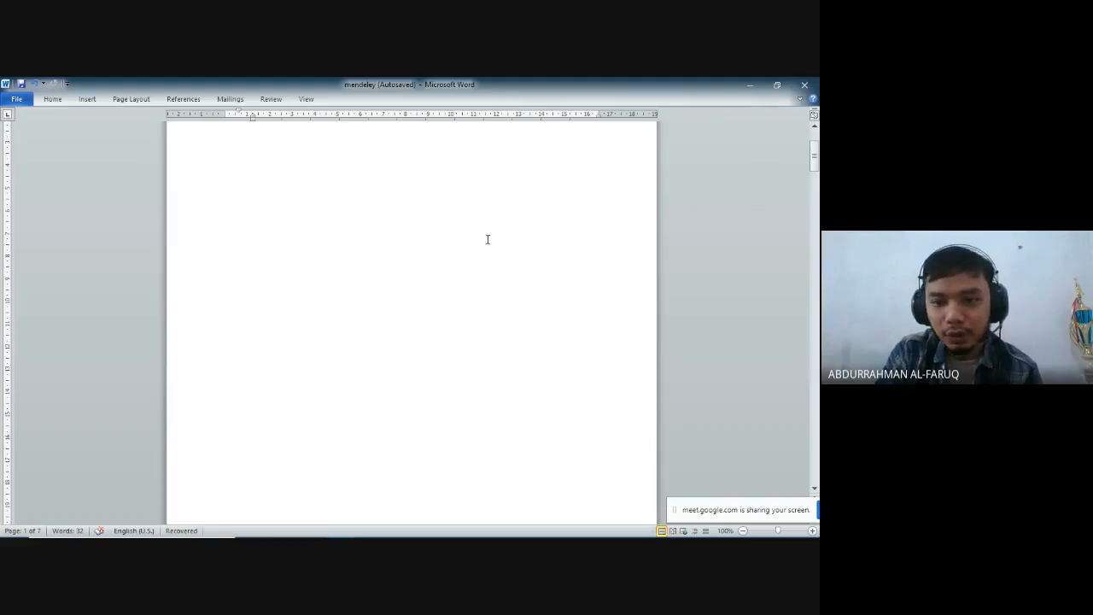
scroll(487, 240, "up", 2)
scroll(480, 222, "up", 2)
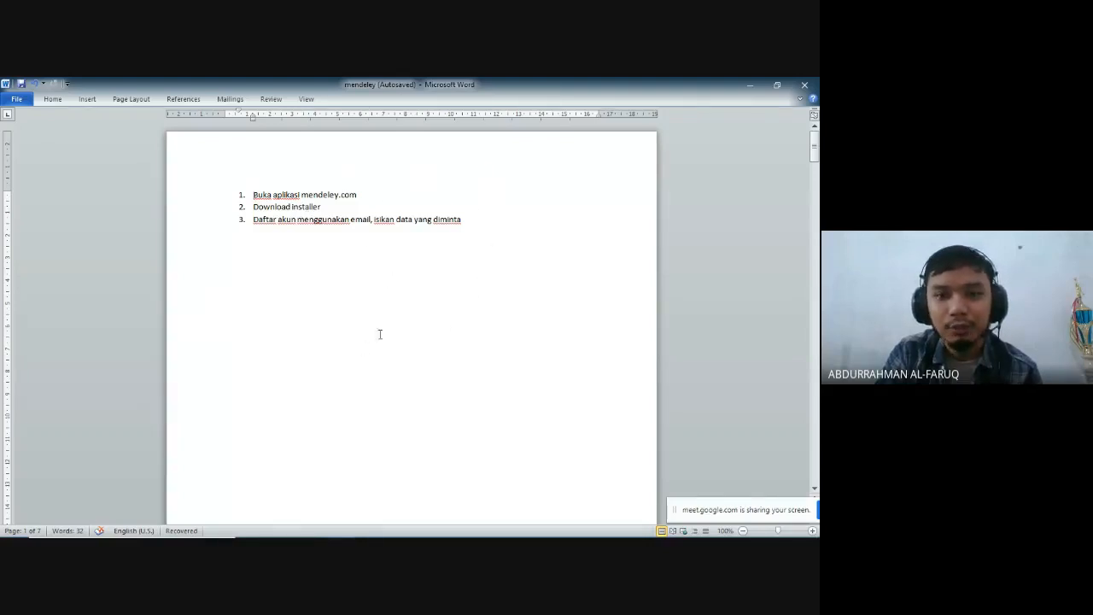
scroll(432, 346, "down", 2)
scroll(434, 342, "down", 1)
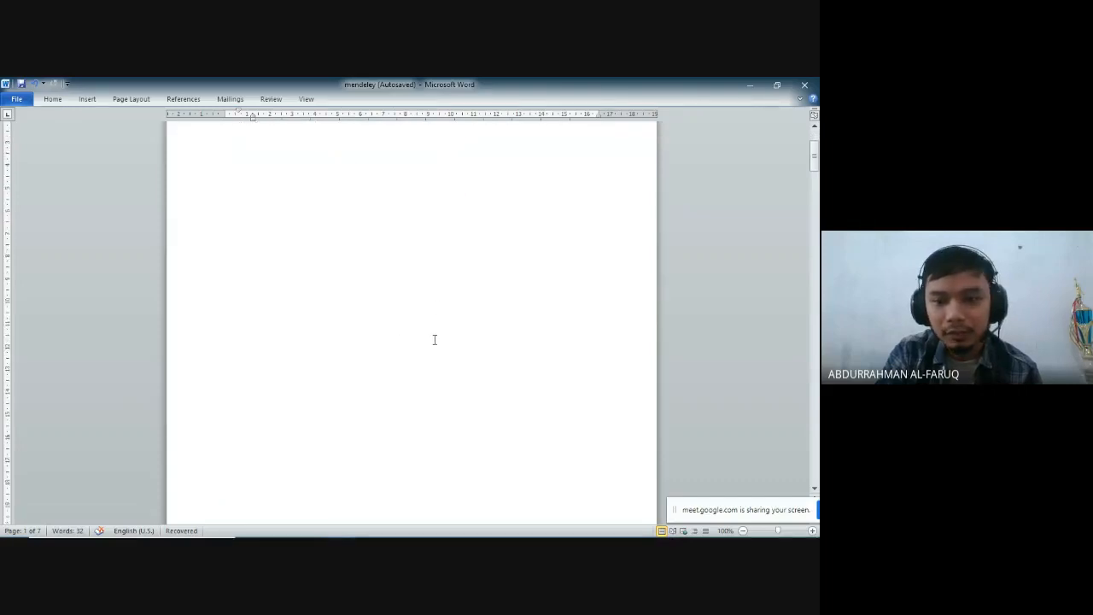
scroll(466, 232, "up", 2)
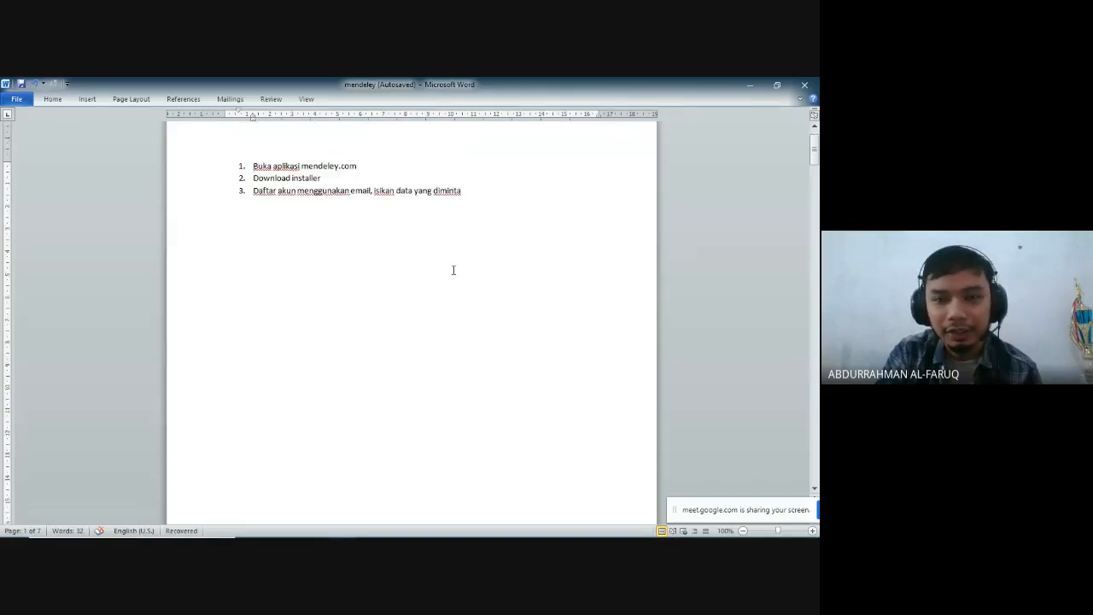
scroll(427, 310, "down", 2)
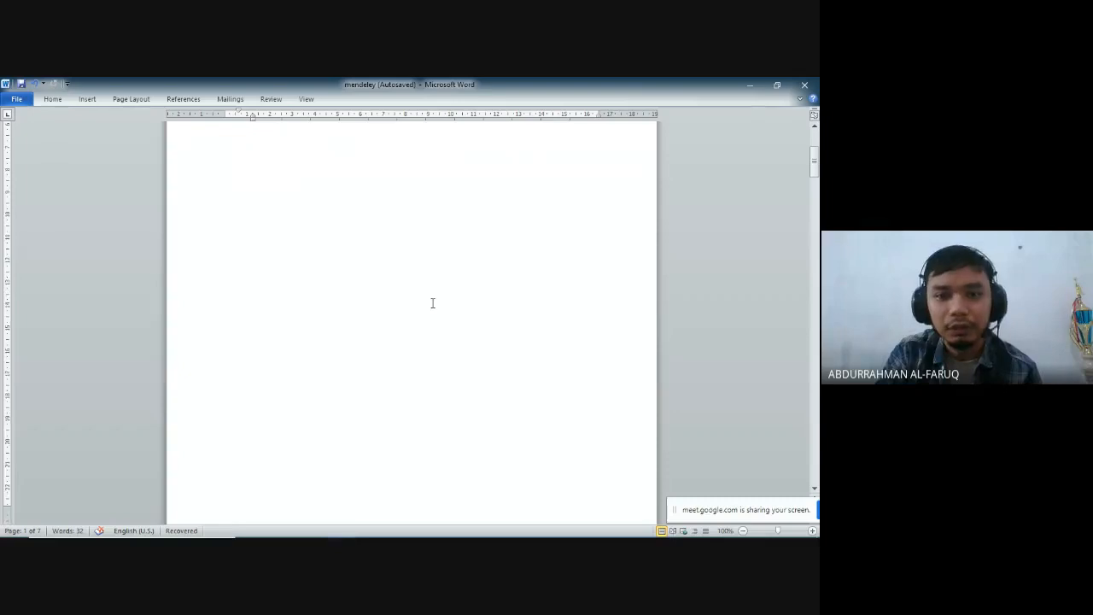
scroll(435, 299, "down", 1)
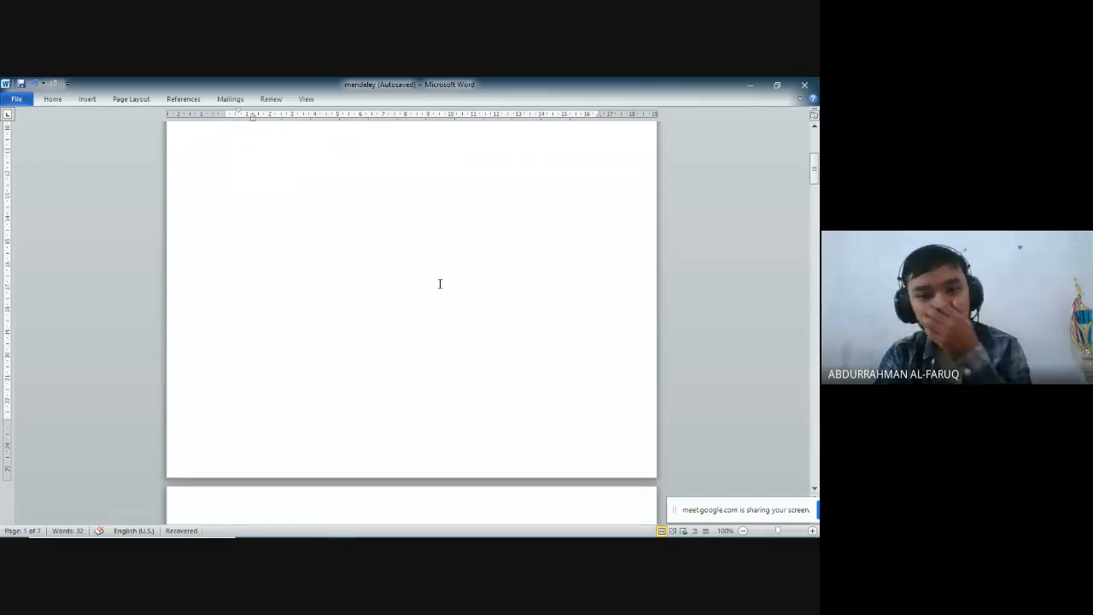
scroll(438, 283, "down", 4)
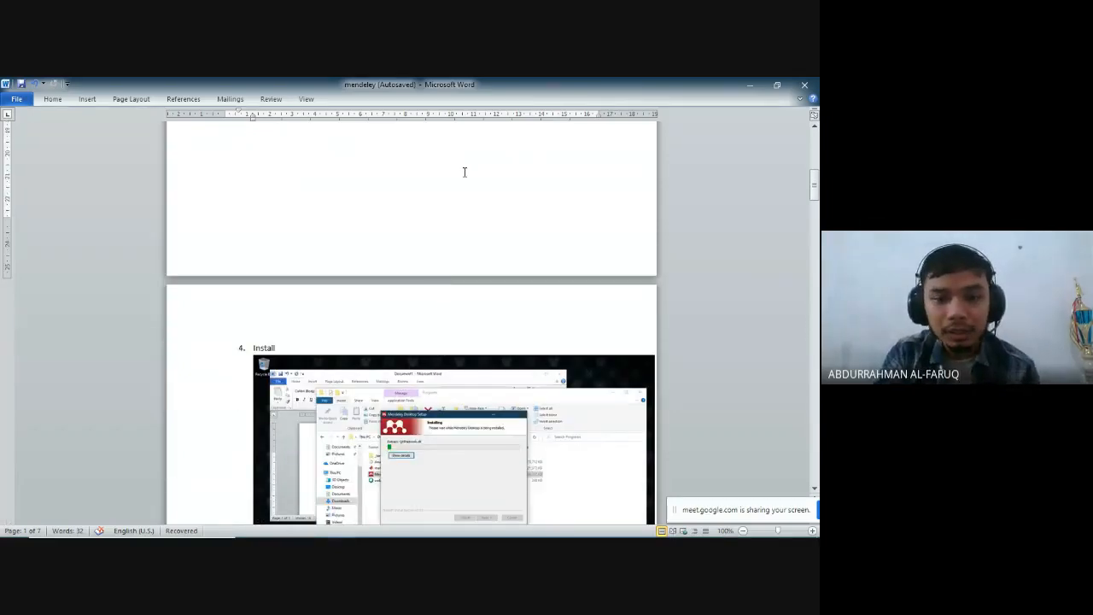
scroll(464, 172, "down", 1)
scroll(395, 142, "down", 3)
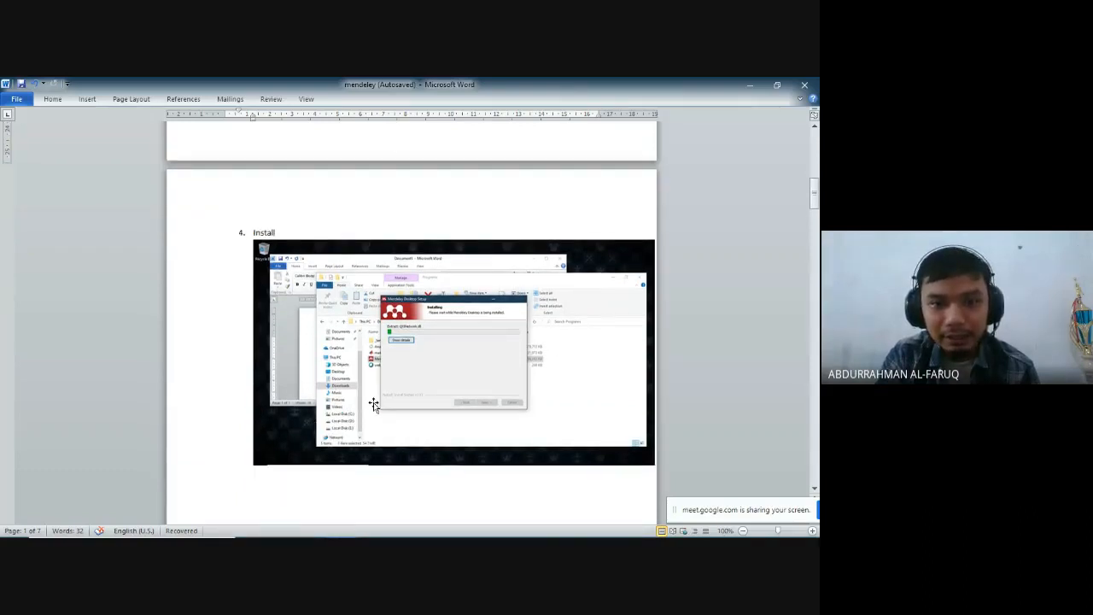
scroll(342, 410, "down", 1)
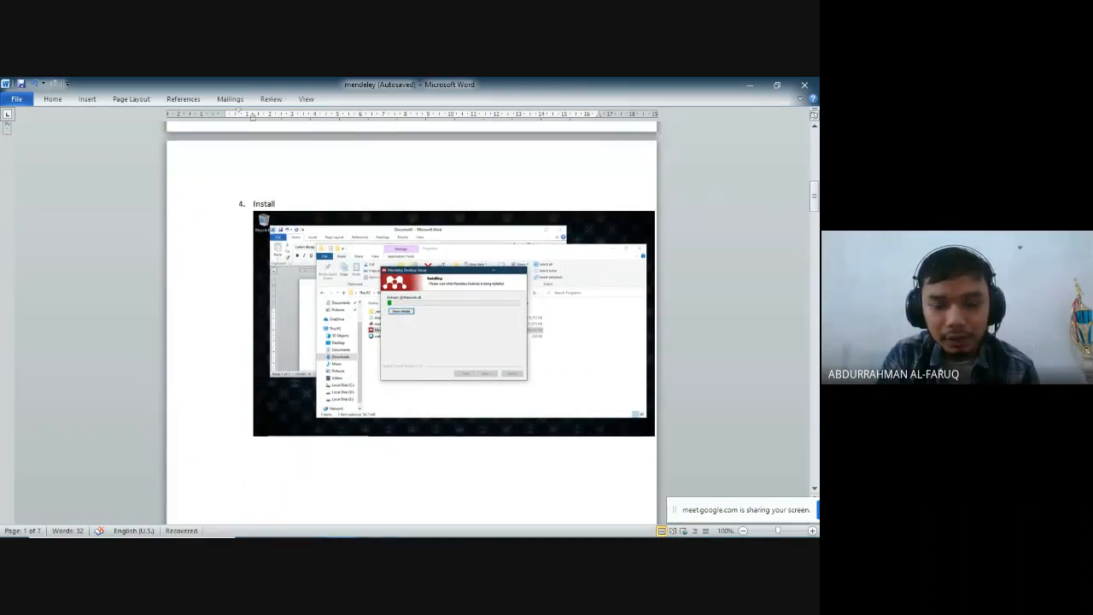
- Switch to the PowerPoint presentation, play the Mendeley installation and introduction slides from the first to the last, and end the show
left_click(368, 525)
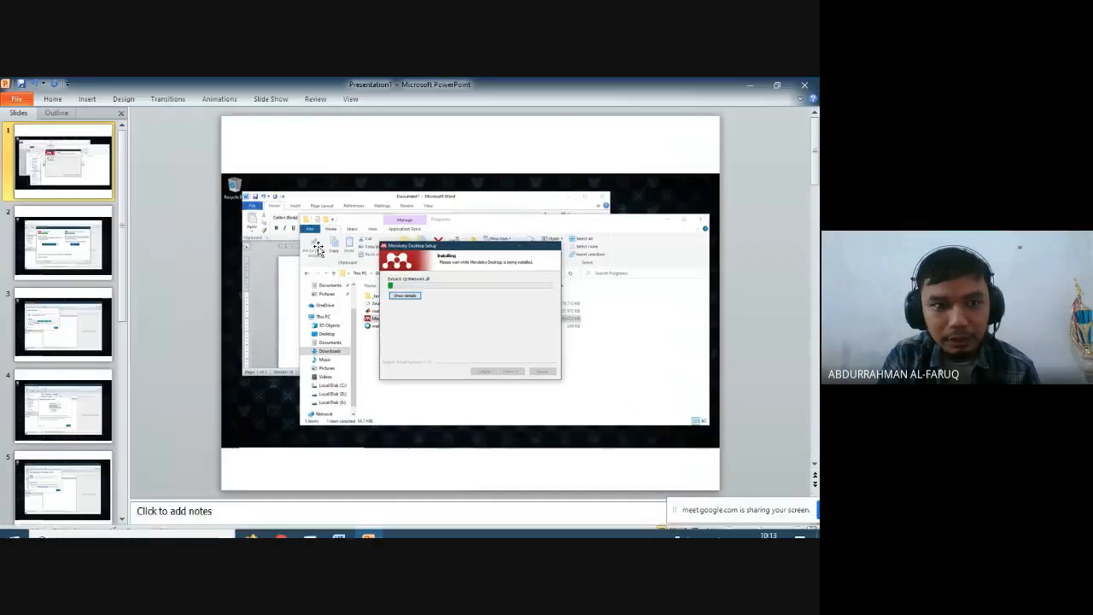
key("F5")
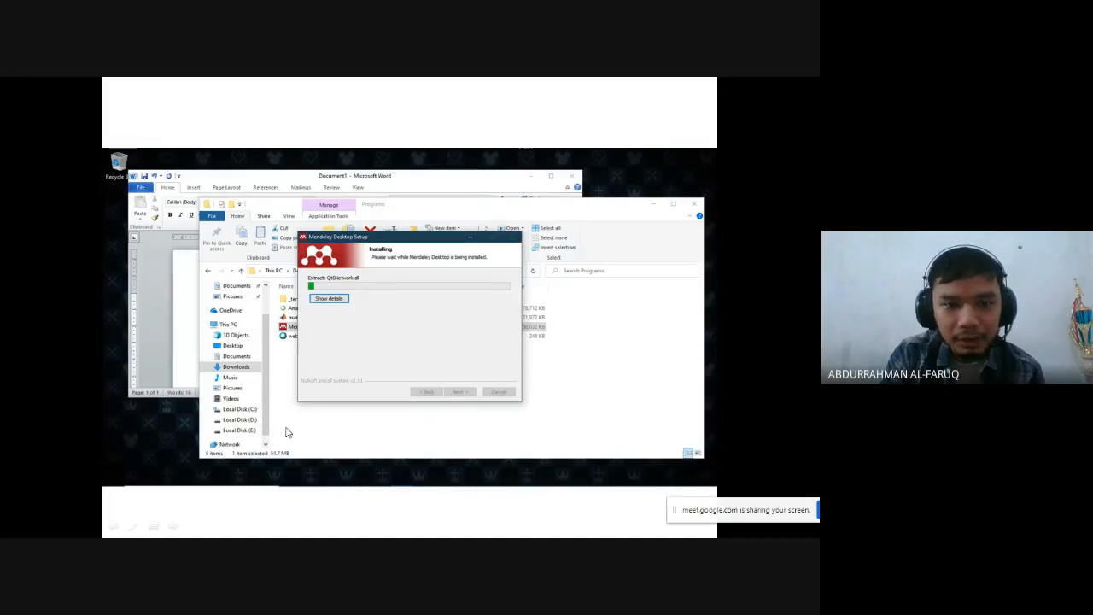
left_click(582, 310)
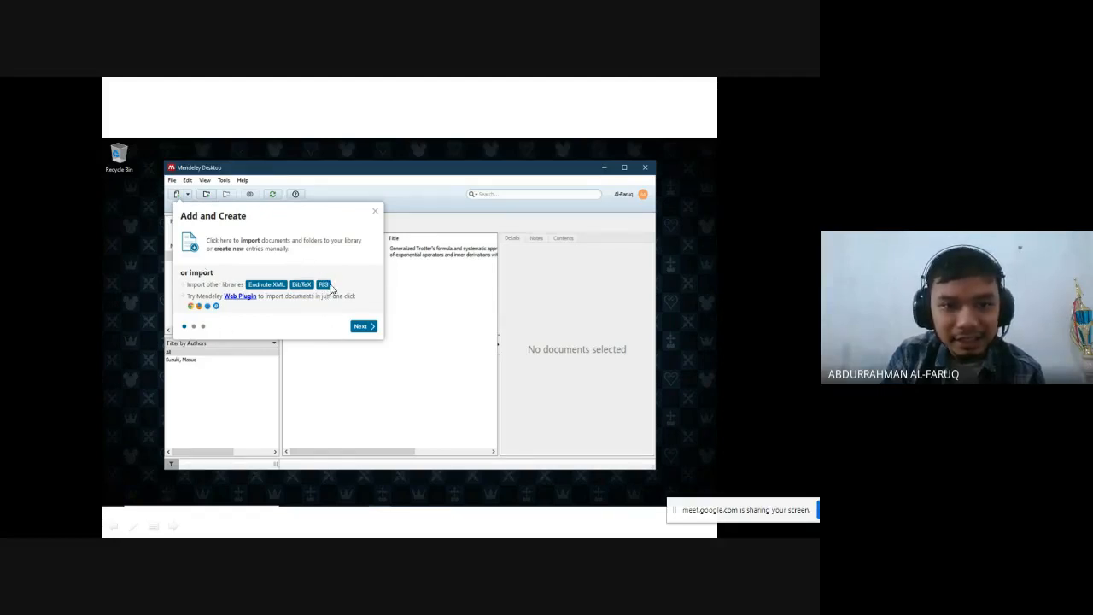
left_click(314, 328)
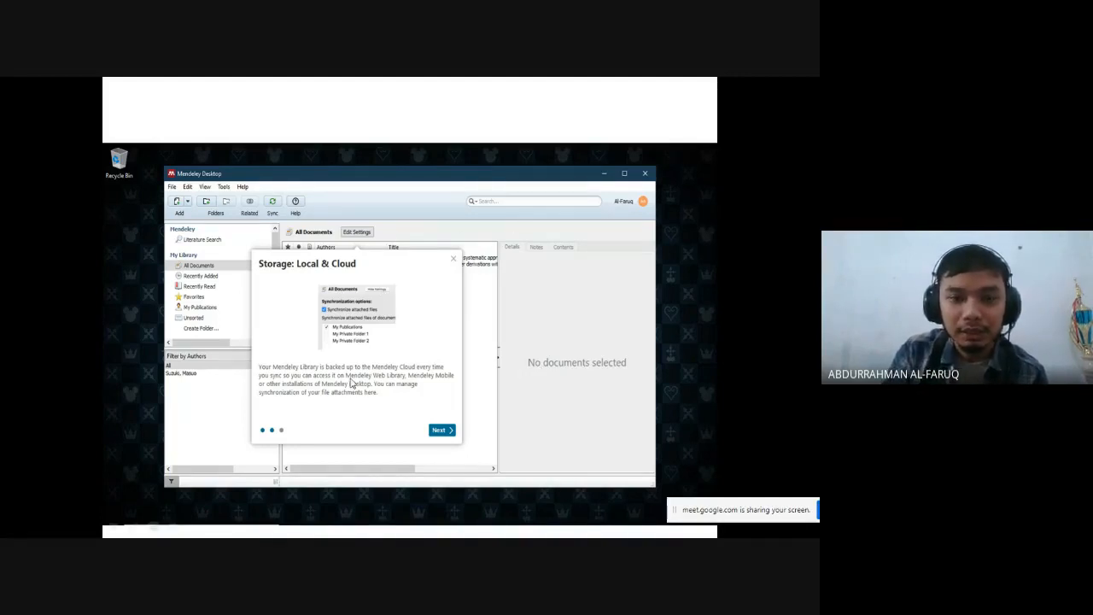
left_click(440, 431)
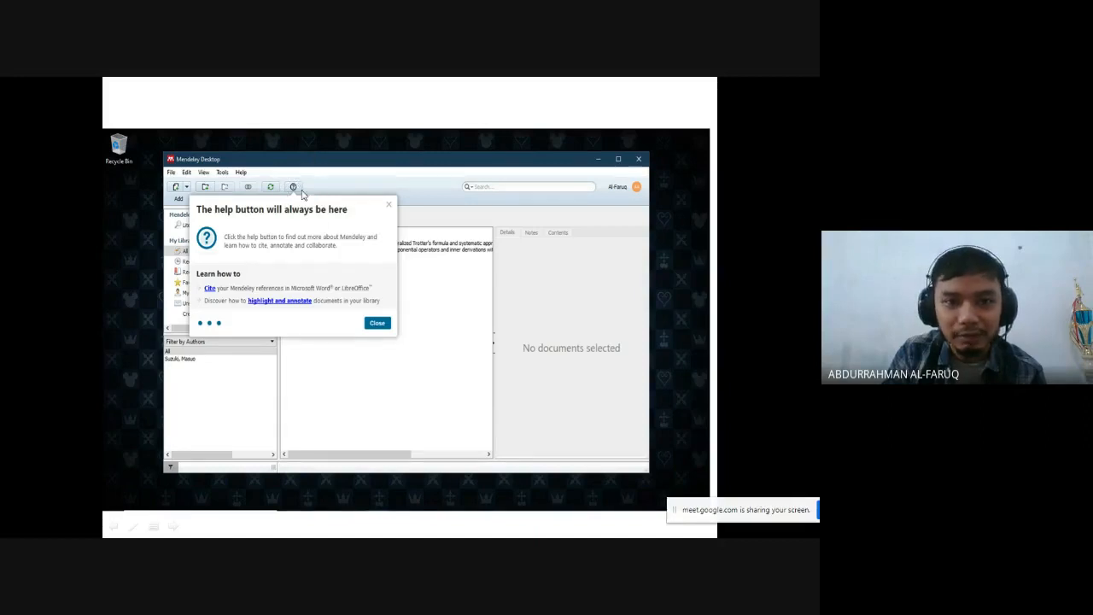
left_click(379, 238)
left_click(379, 240)
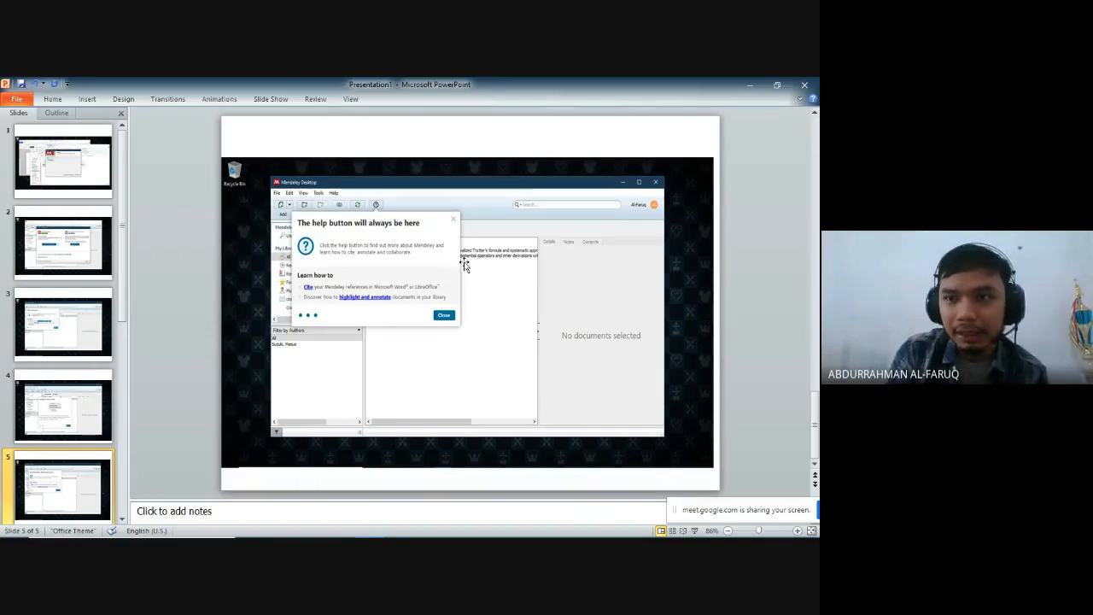
- Return to the Word guide and go through its pages to step 6, Input dokumen
left_click(755, 87)
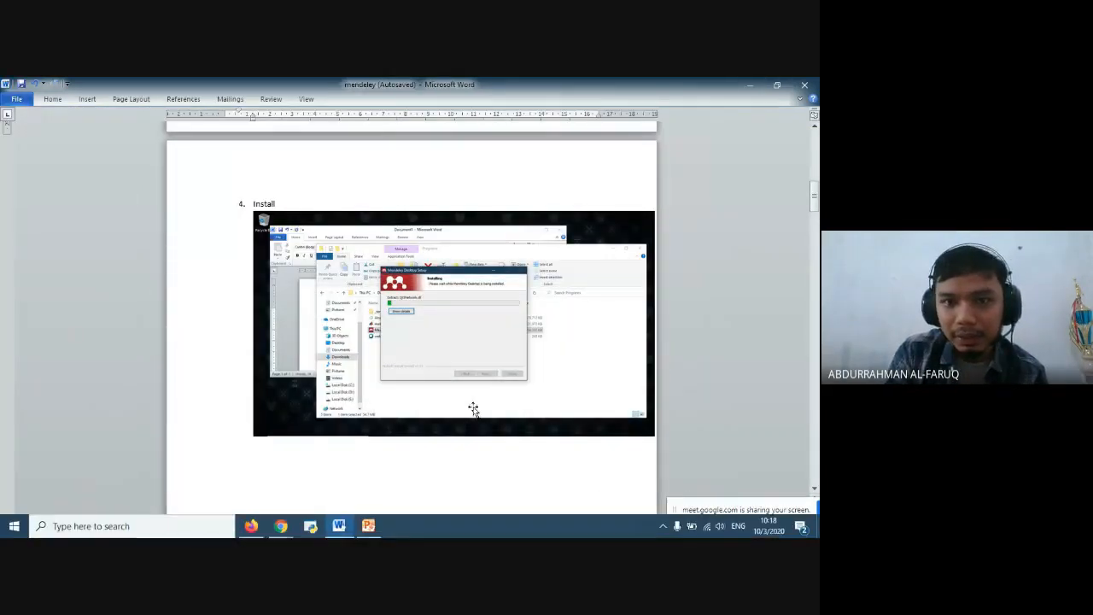
left_click_drag(815, 197, 815, 124)
scroll(545, 316, "down", 6)
scroll(572, 306, "down", 15)
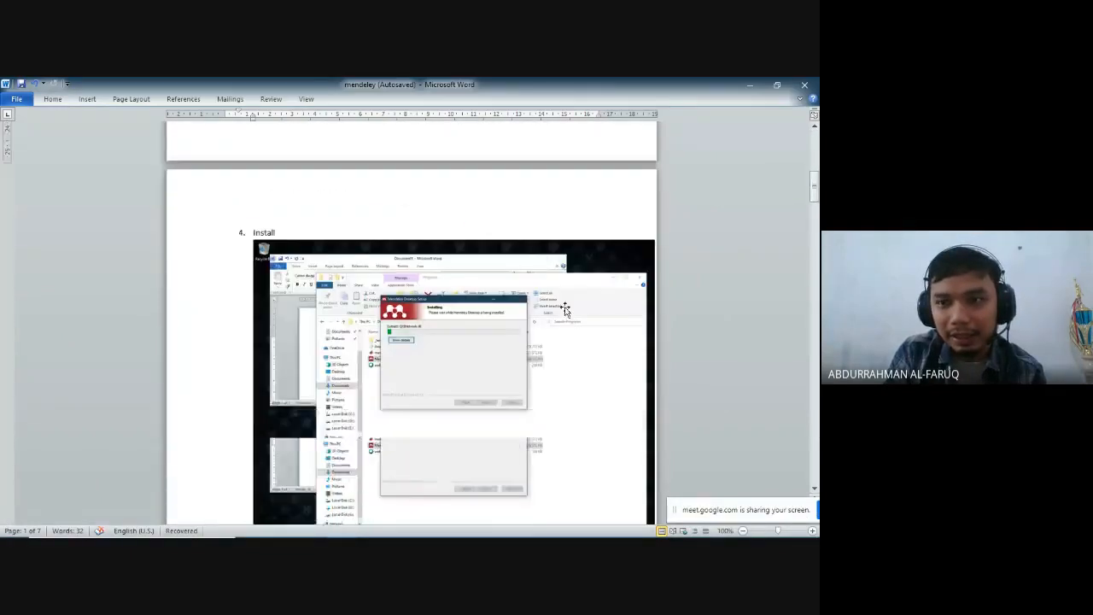
scroll(592, 289, "down", 8)
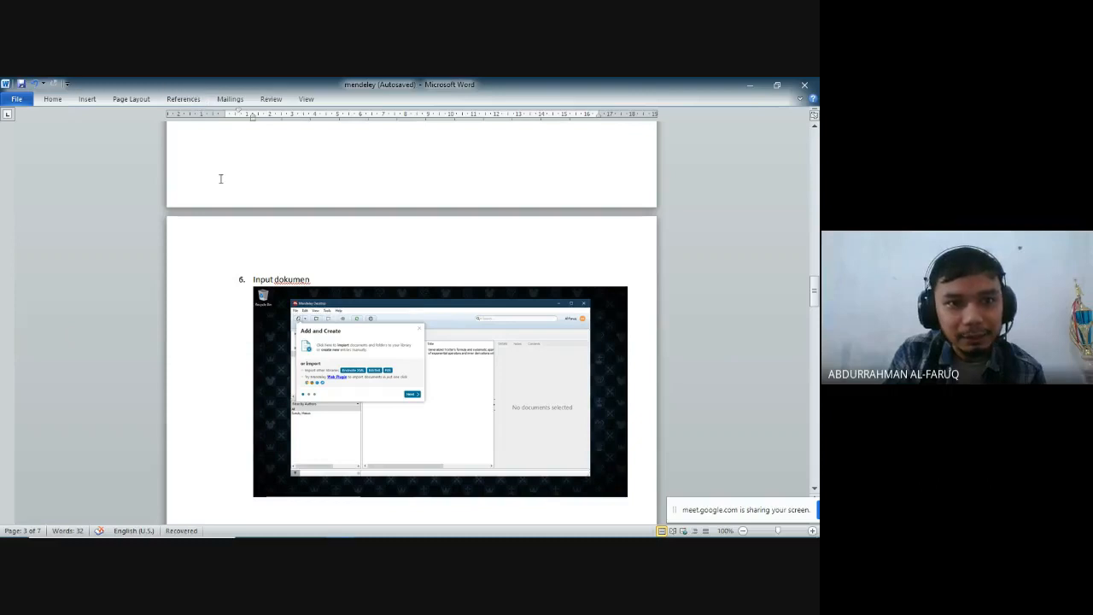
- Try to find the Mendeley program with a Windows search for "mende"
left_click(199, 100)
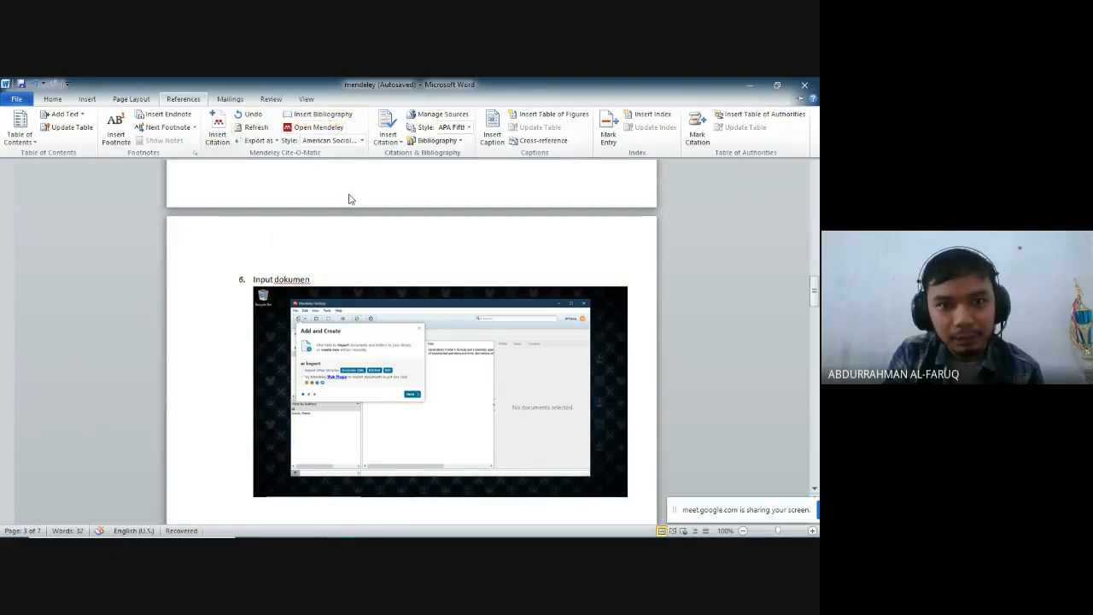
mouse_move(368, 535)
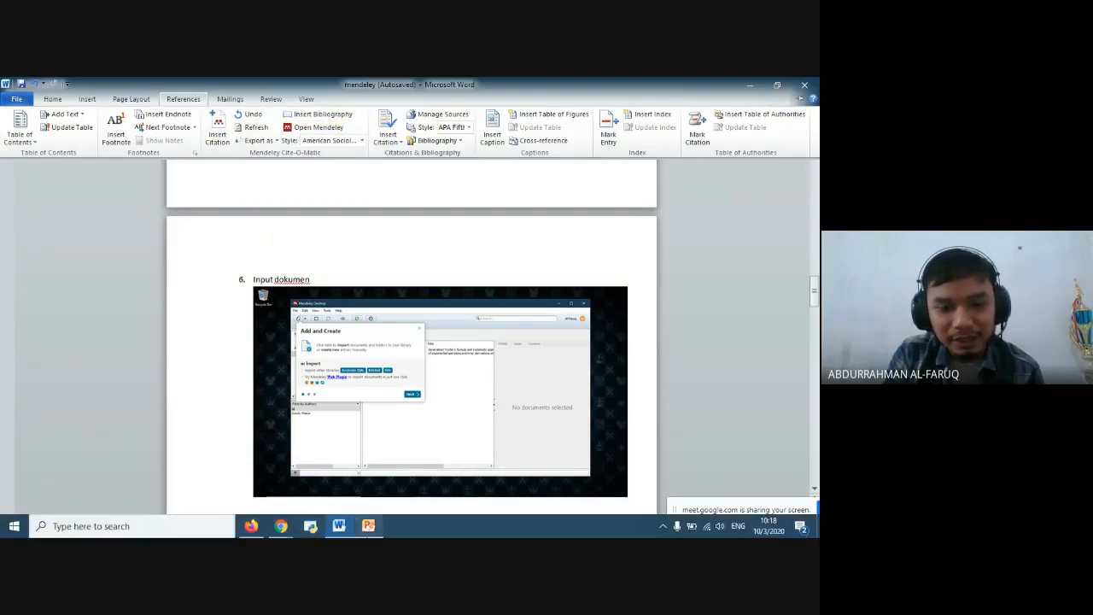
left_click(180, 523)
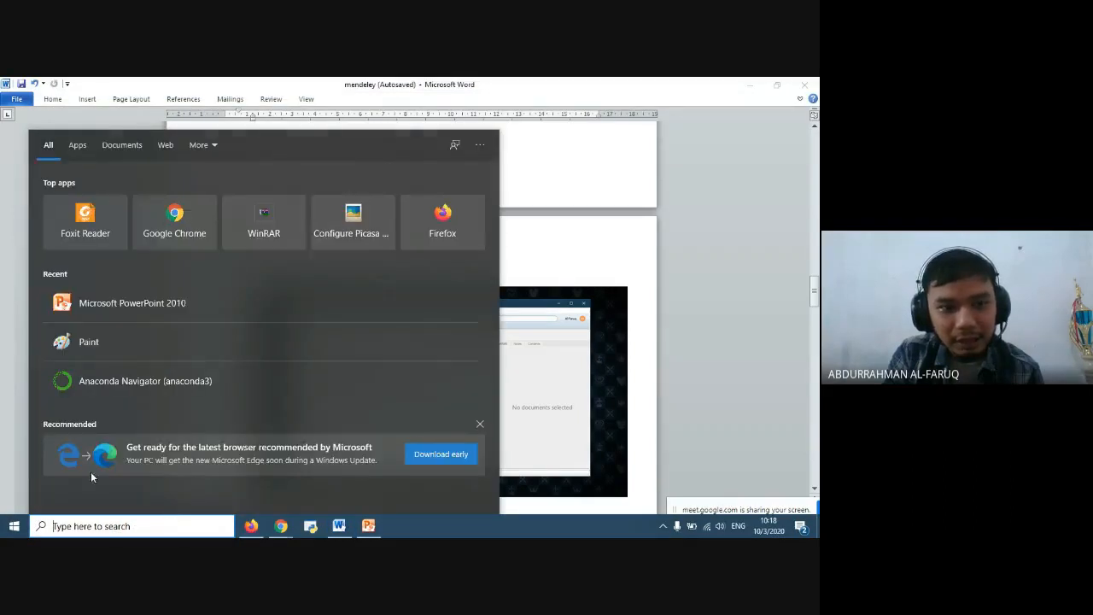
type("mende")
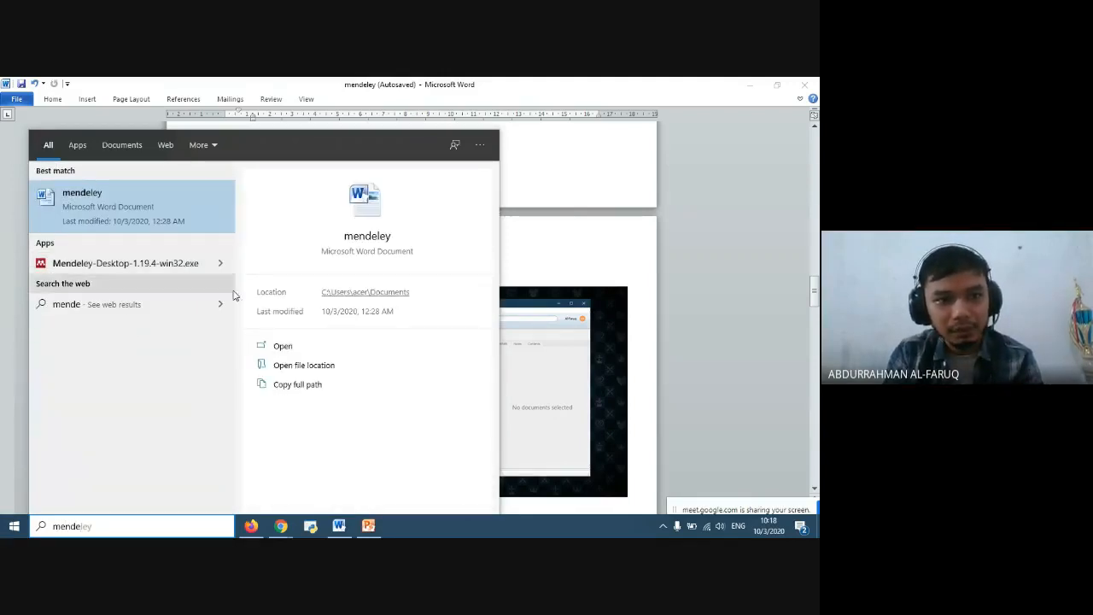
left_click(698, 191)
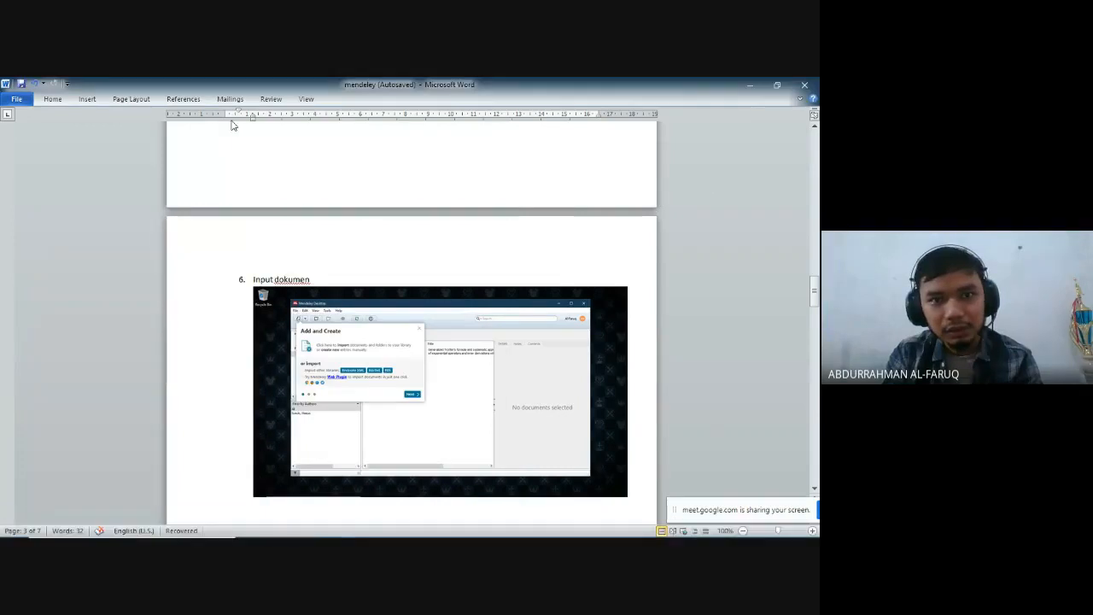
- Launch Mendeley Desktop from Word's Mendeley Cite-O-Matic tools and dismiss the Mendeley Desktop Running message
left_click(182, 99)
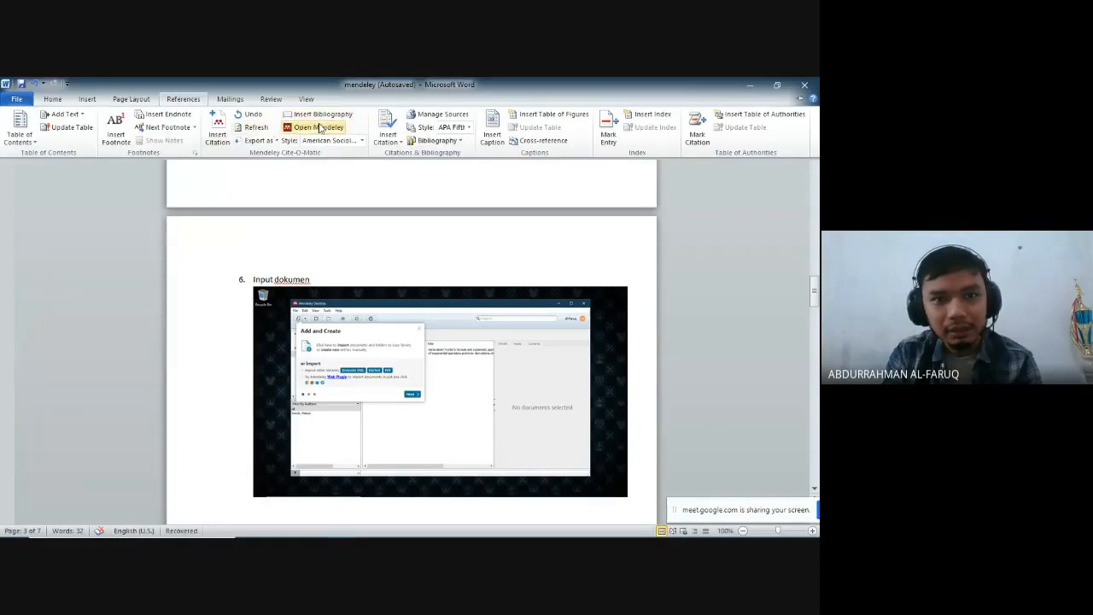
left_click(295, 129)
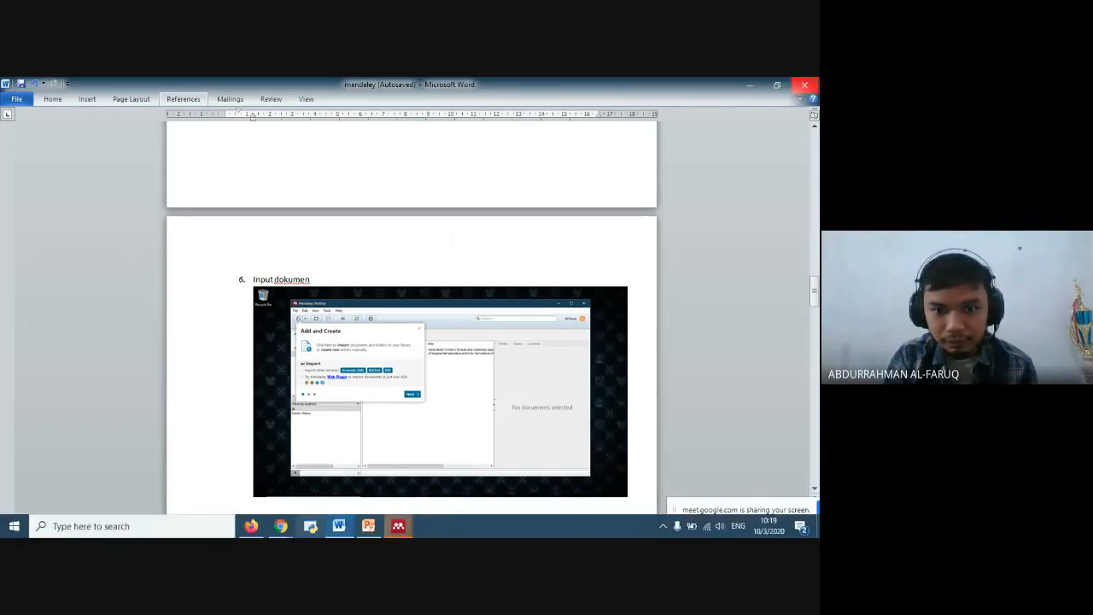
left_click(398, 526)
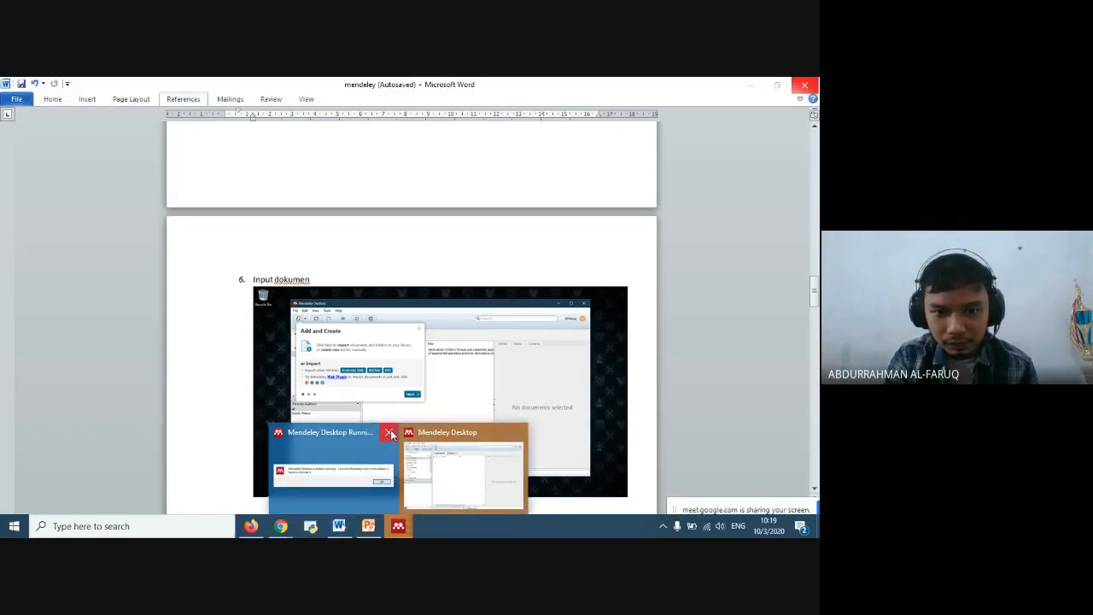
mouse_move(391, 435)
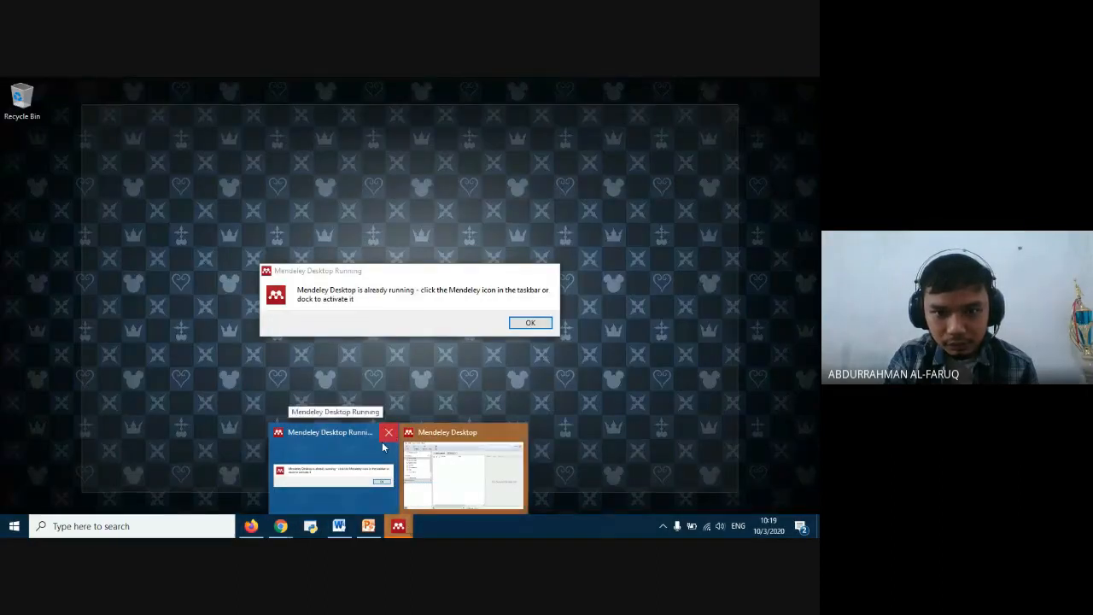
left_click(389, 433)
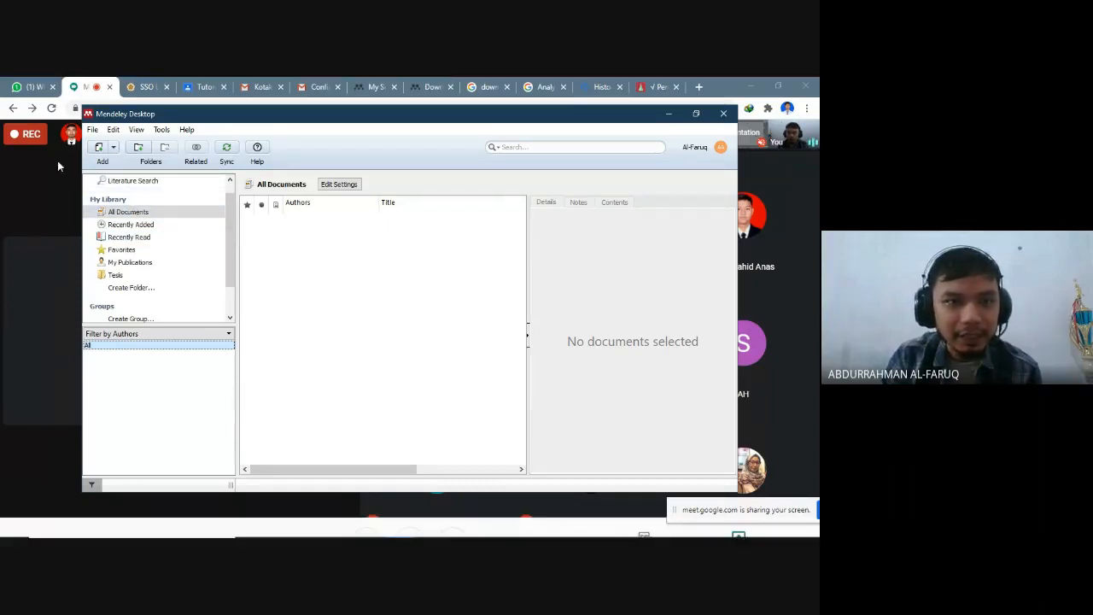
- Examine the available options for adding documents to the Mendeley library without choosing one
left_click(116, 149)
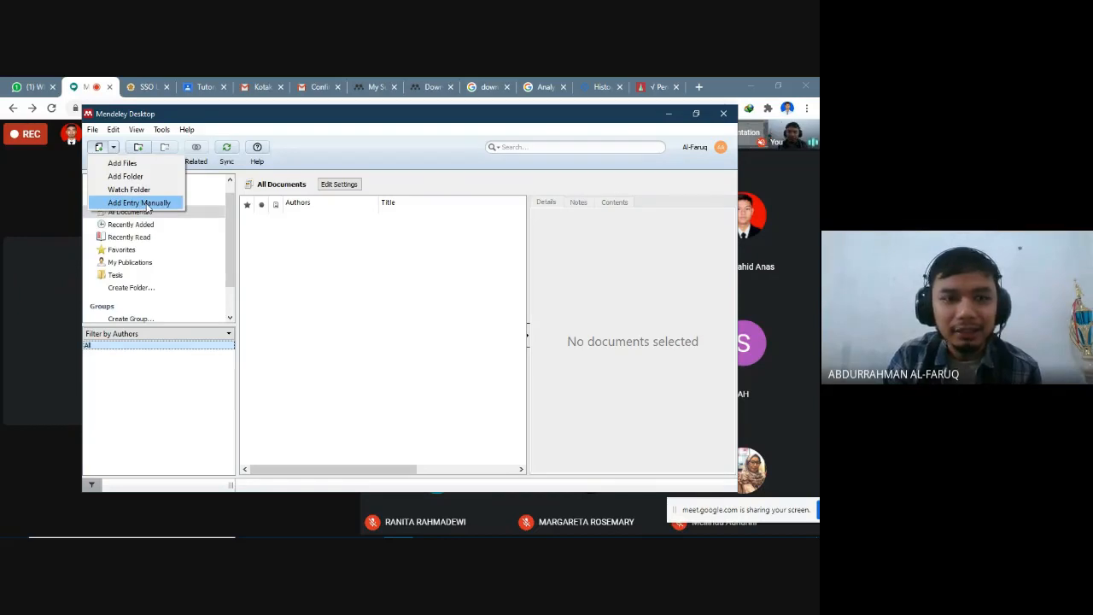
left_click(367, 121)
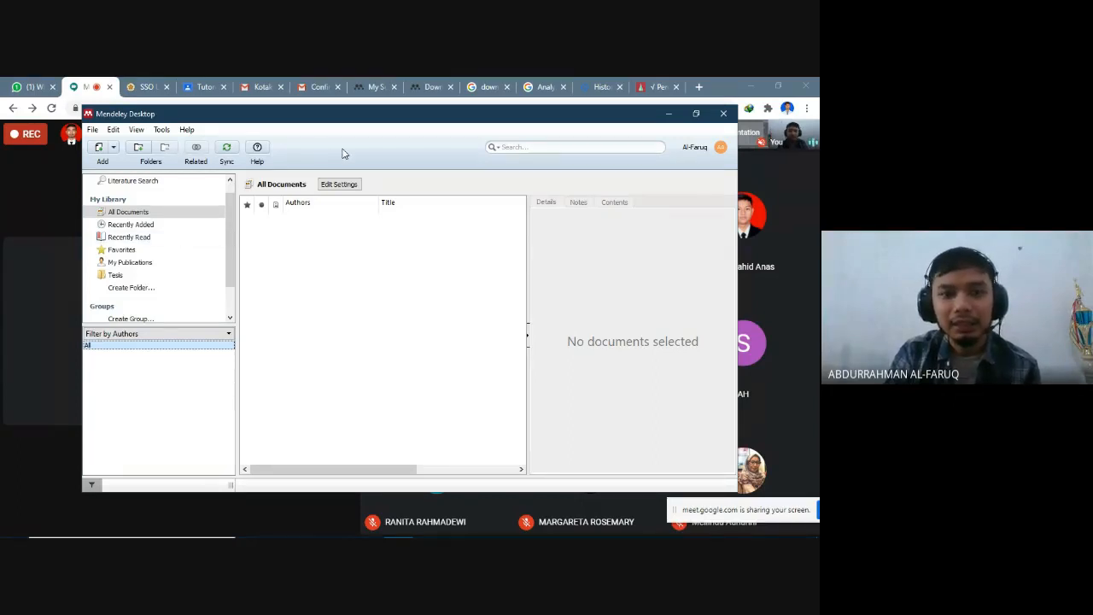
- Start adding files to the Mendeley library and browse to the Fisika S2 folder
mouse_move(391, 118)
left_mouse_down()
mouse_move(408, 154)
mouse_move(405, 133)
left_mouse_up()
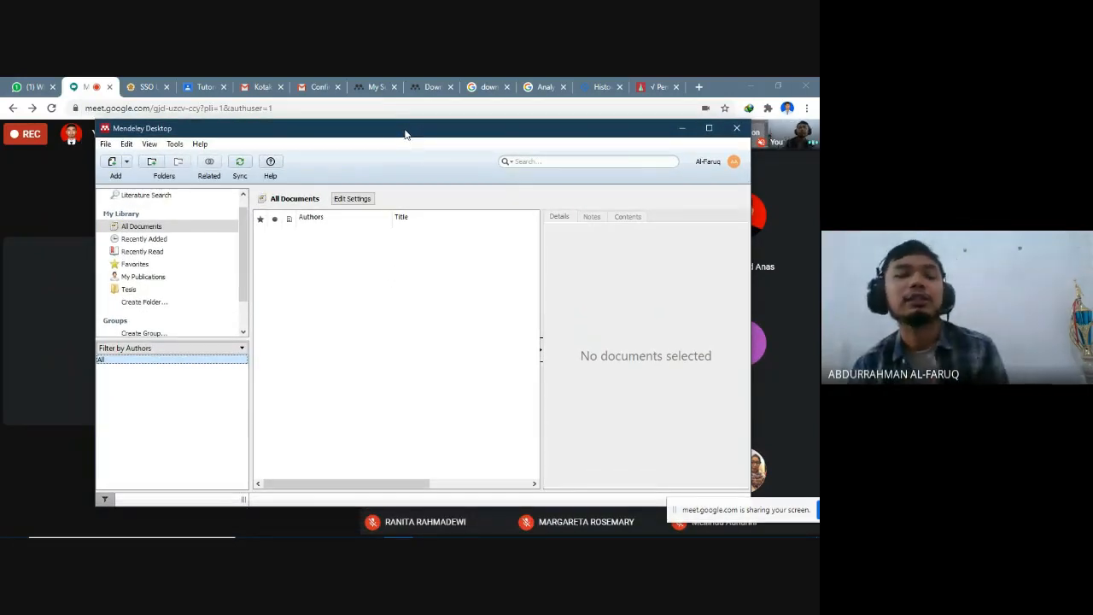
left_click(126, 164)
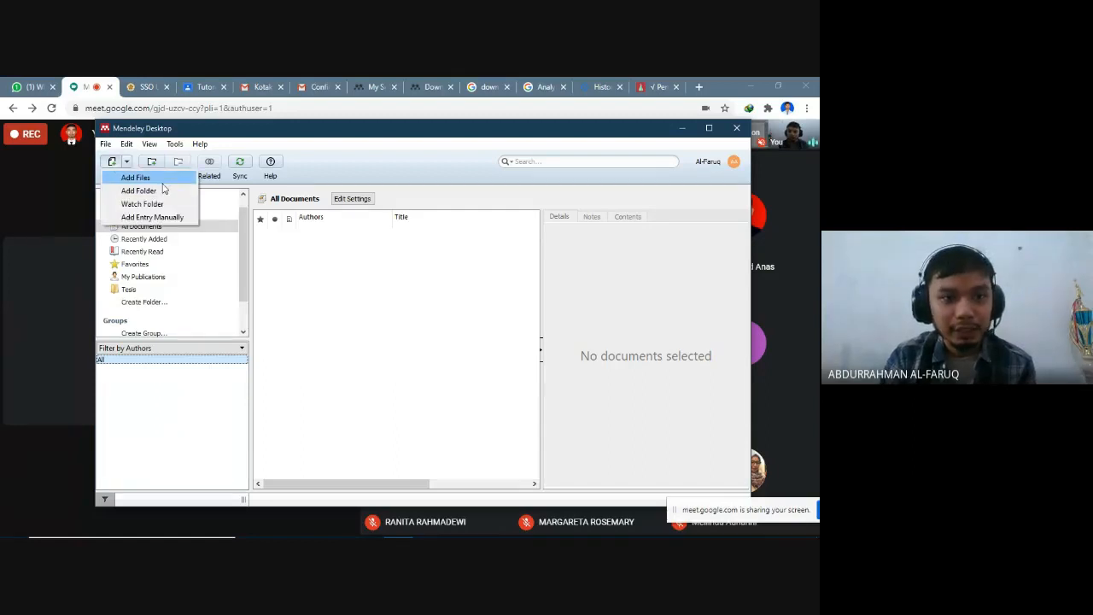
left_click(164, 189)
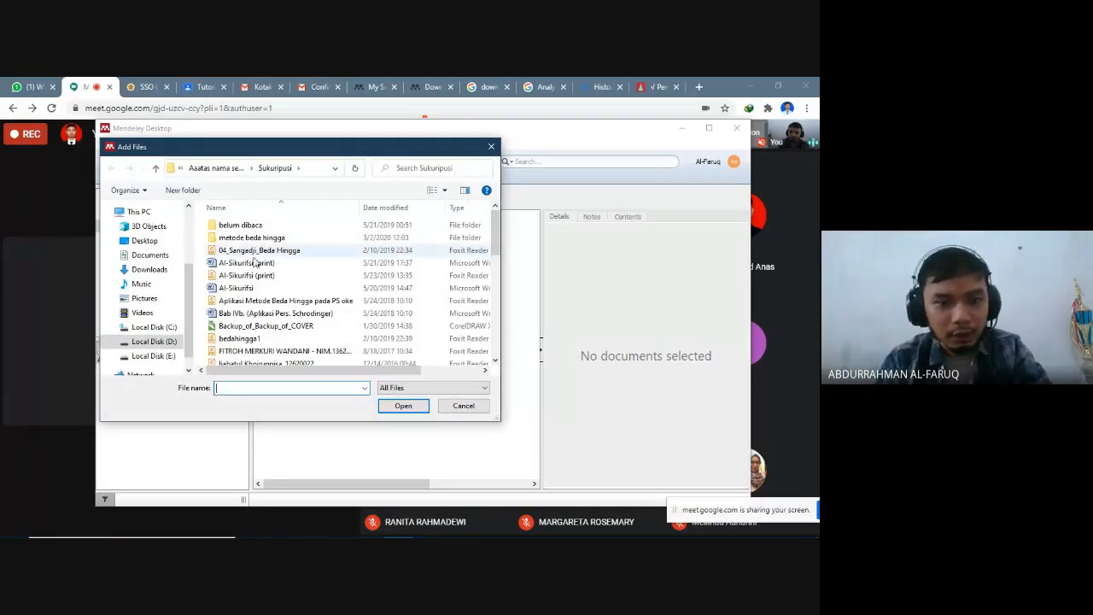
left_click(219, 169)
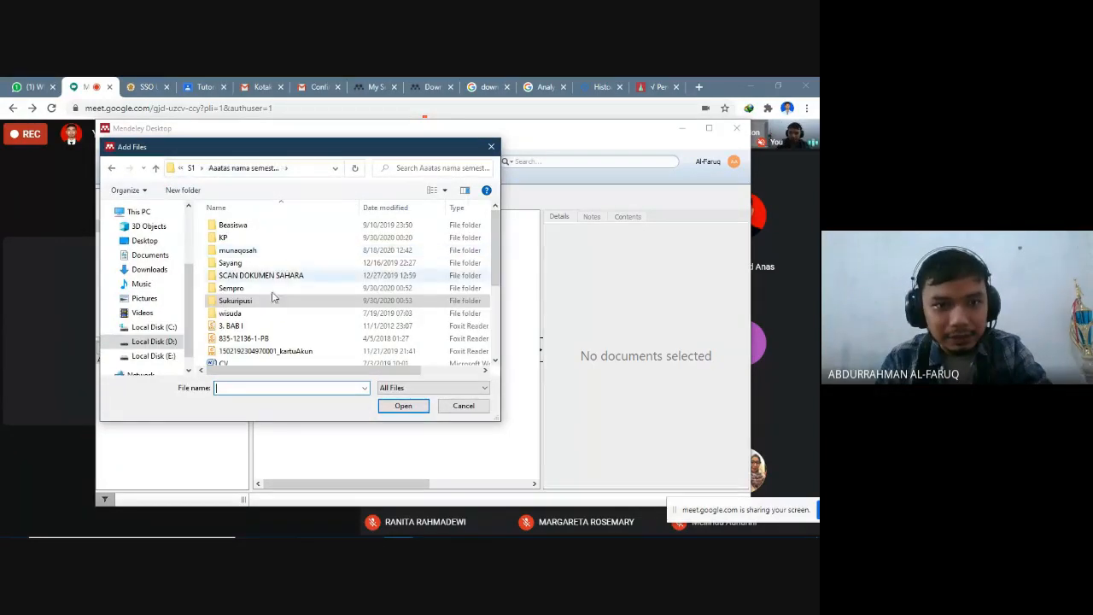
left_click(192, 168)
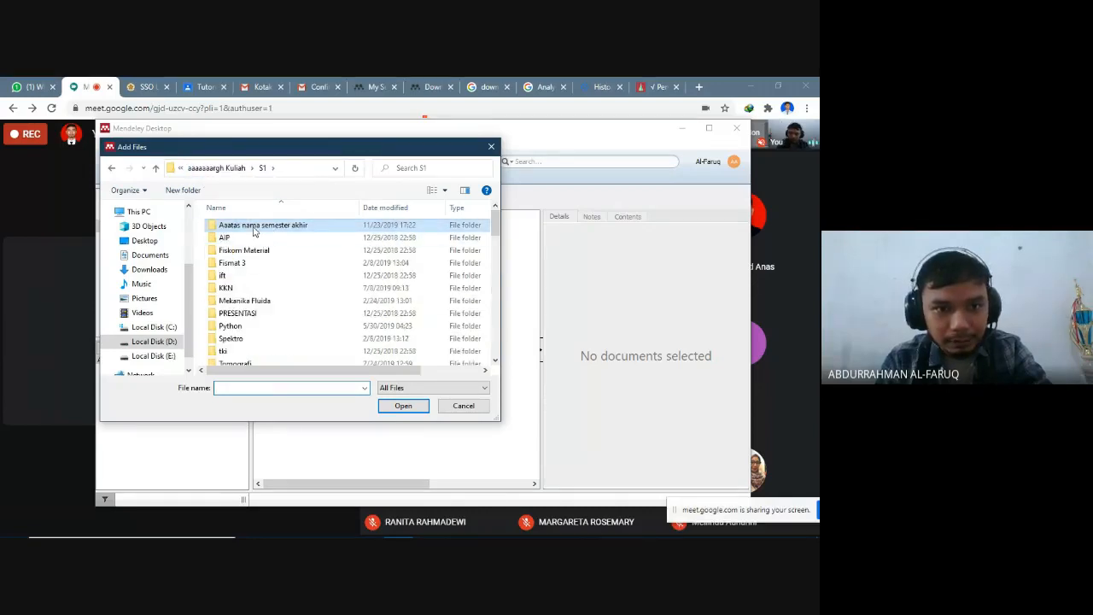
left_click(187, 172)
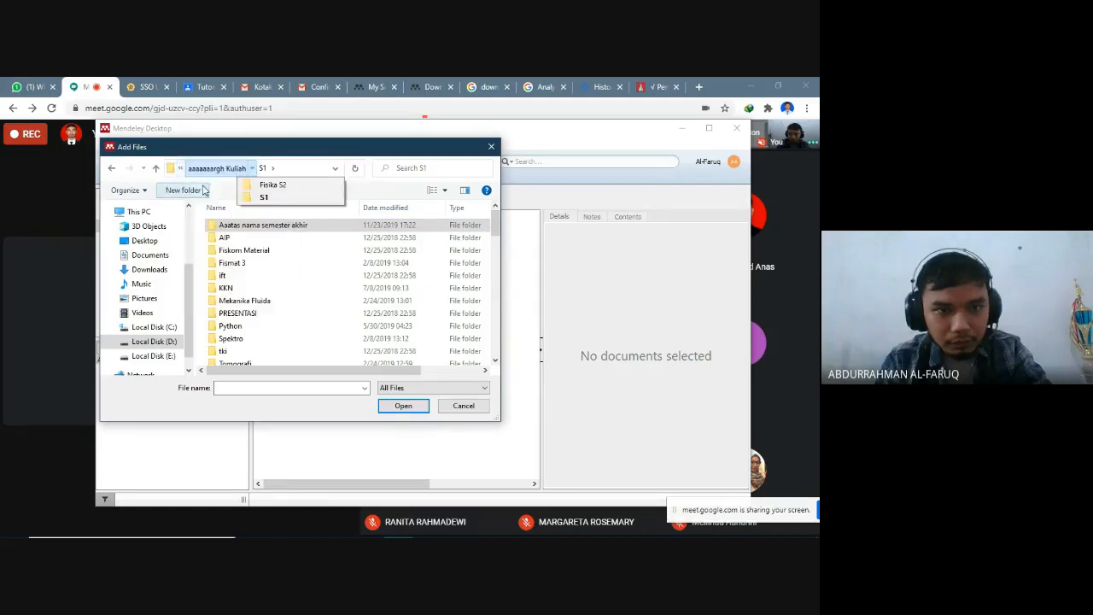
left_click(264, 186)
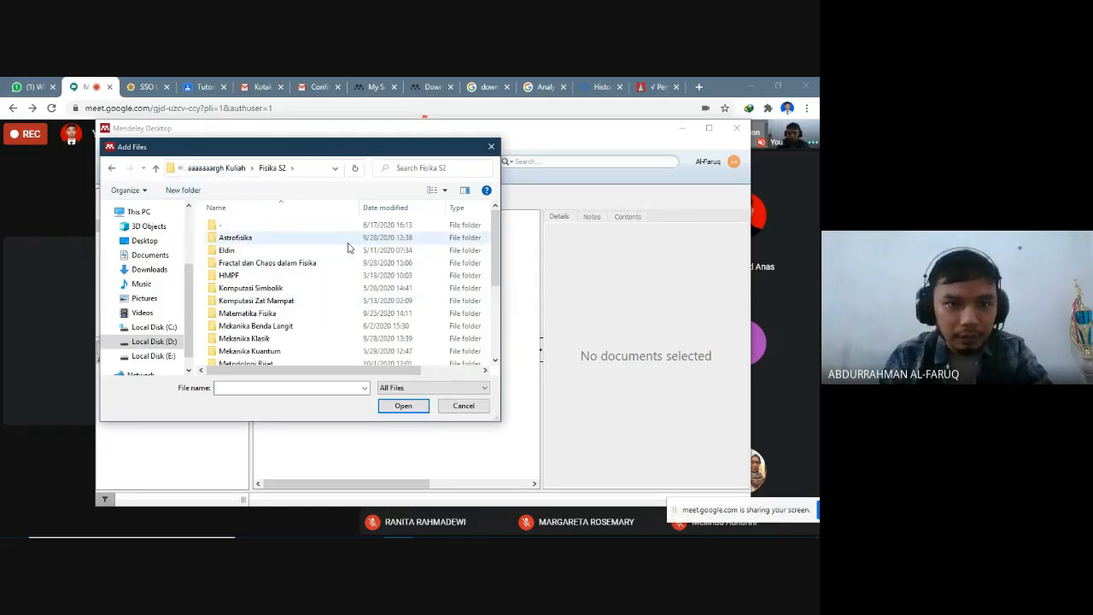
- Add the Trotter_algorithm file from the TESIS > Bahan Background folder to the library
scroll(339, 358, "down", 1)
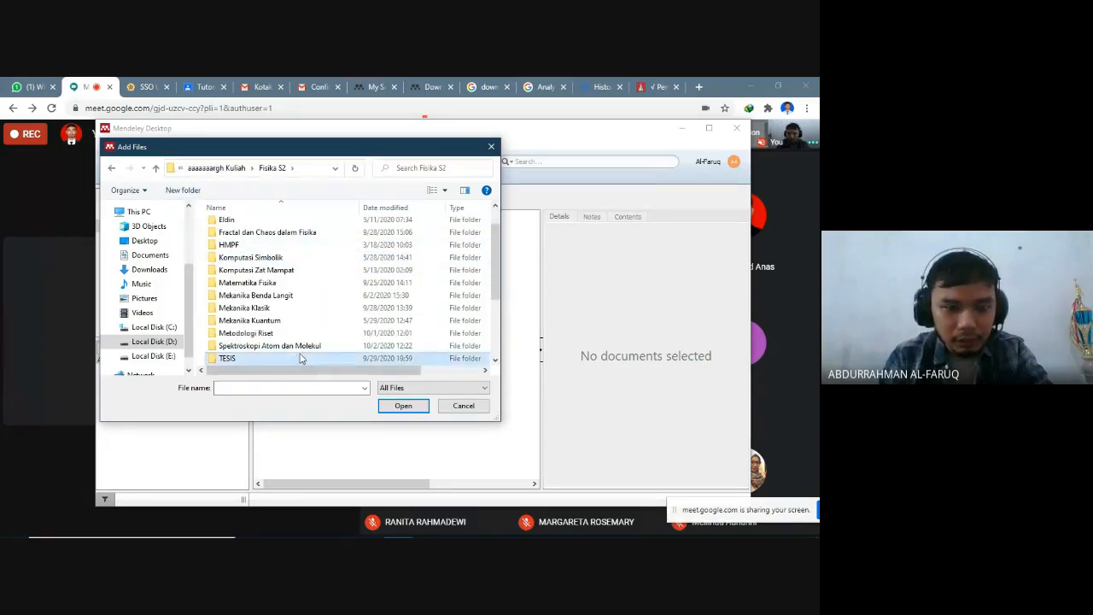
double_click(300, 358)
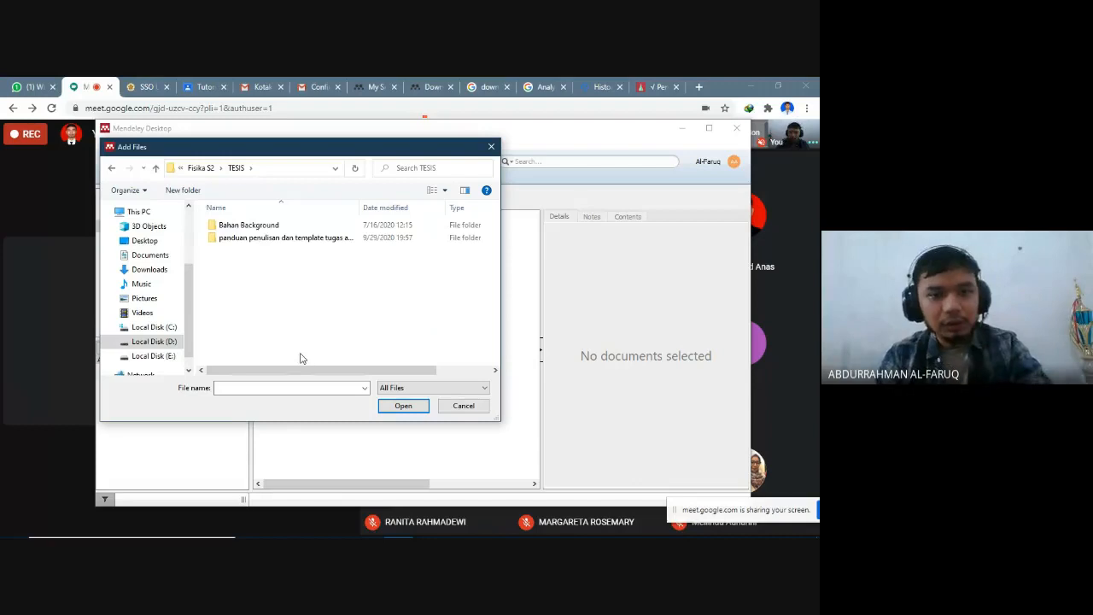
double_click(303, 227)
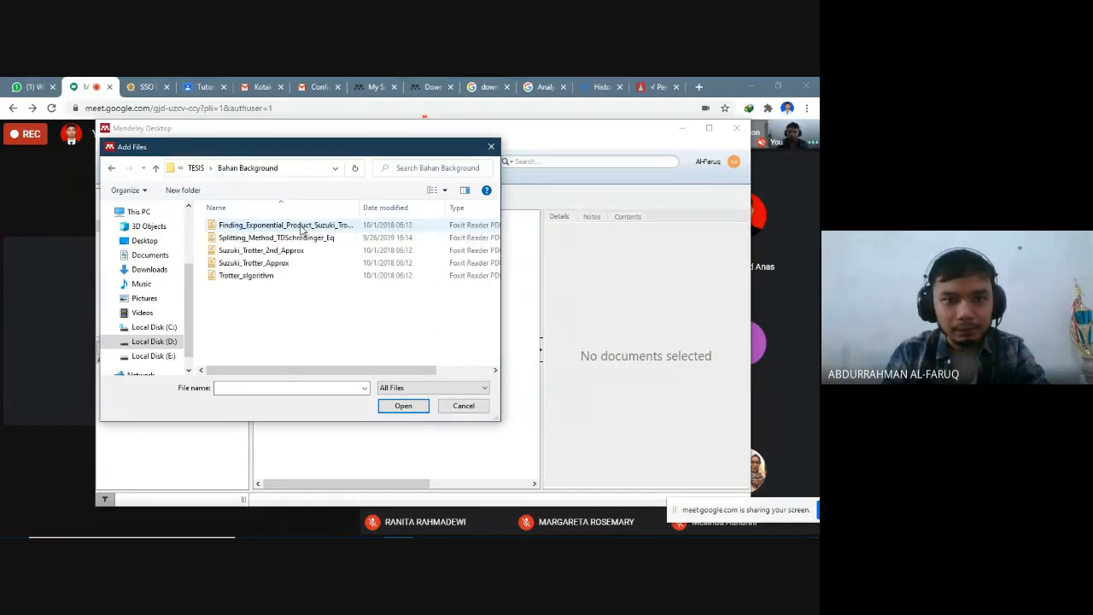
left_click(287, 275)
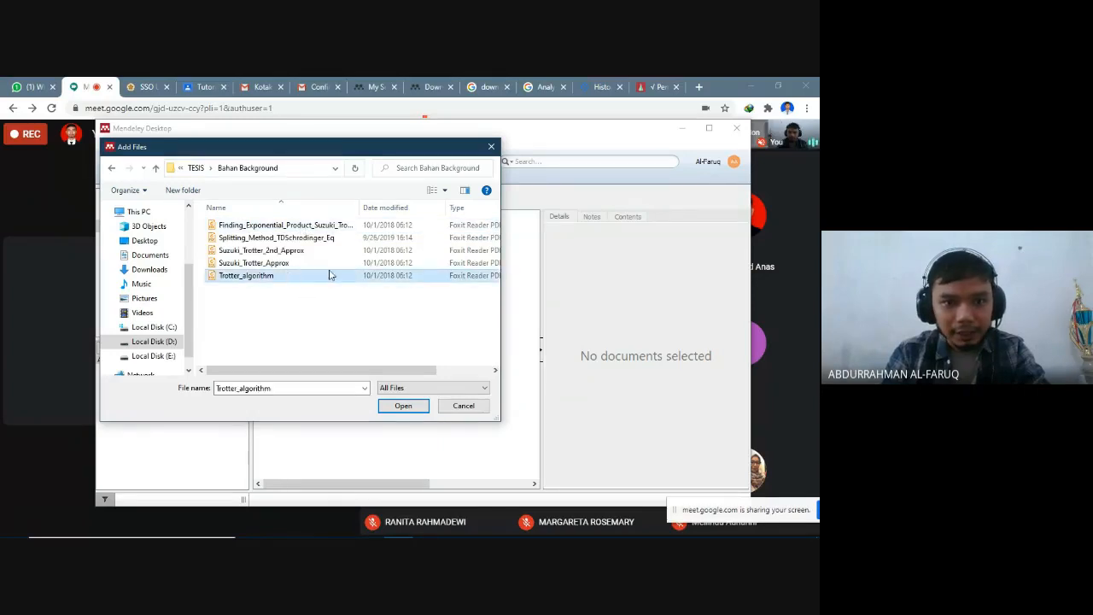
left_click(403, 406)
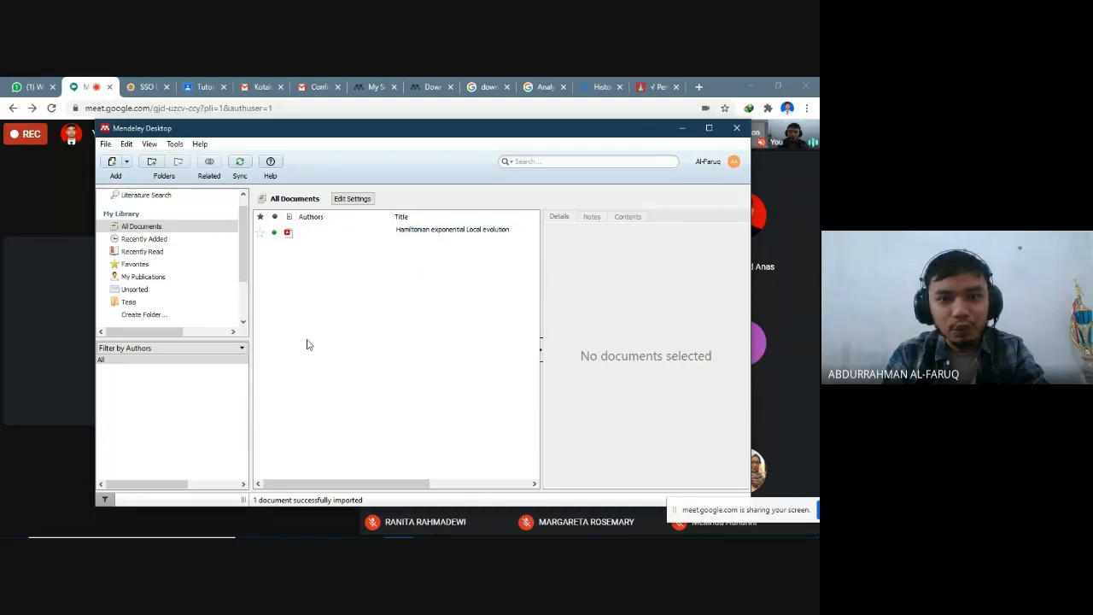
- Show the Unsorted documents and examine the details and list columns of the Hamiltonian exponential Local evolution entry
left_click(150, 290)
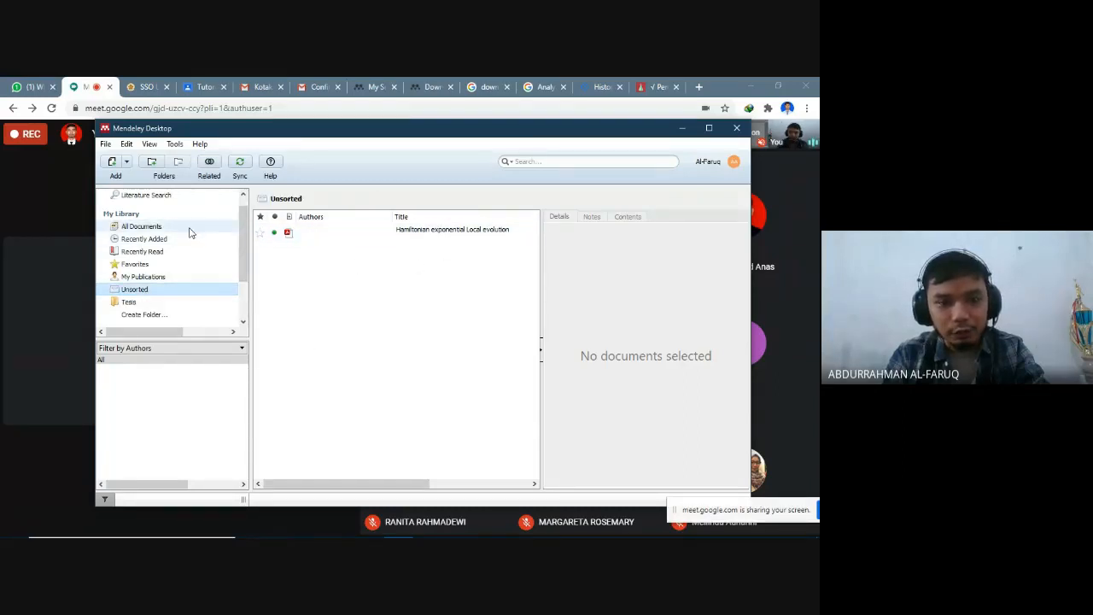
left_click(395, 239)
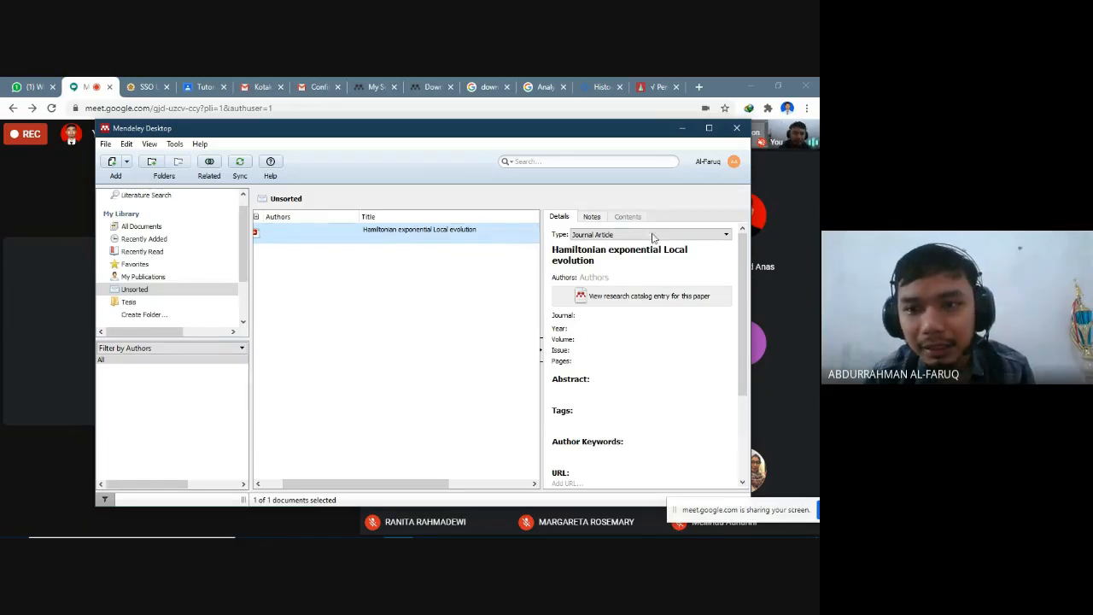
scroll(715, 271, "down", 3)
scroll(715, 278, "up", 3)
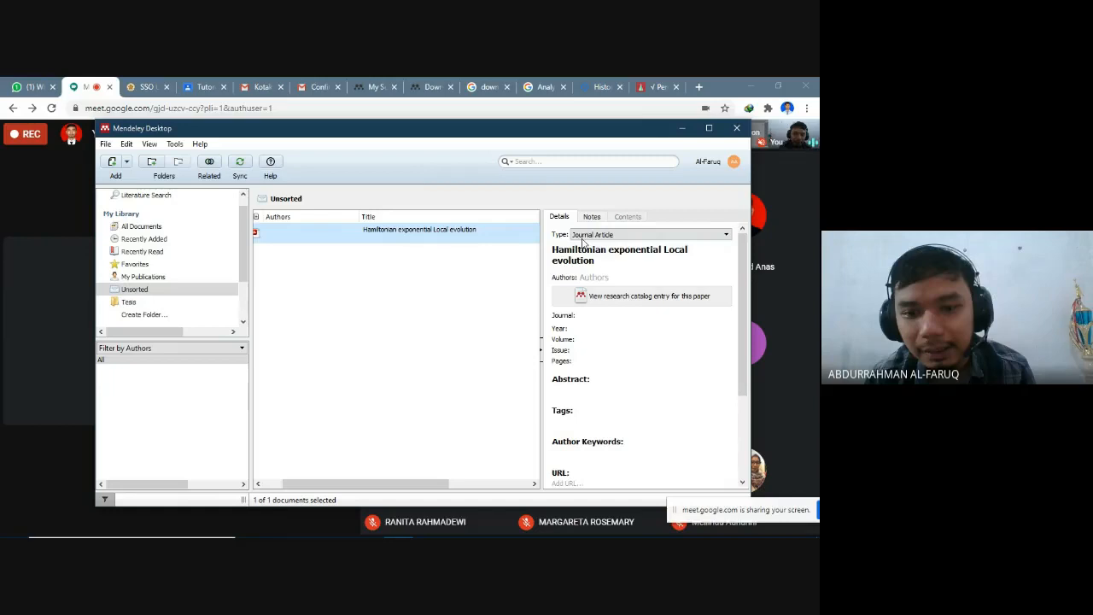
left_click_drag(400, 484, 456, 487)
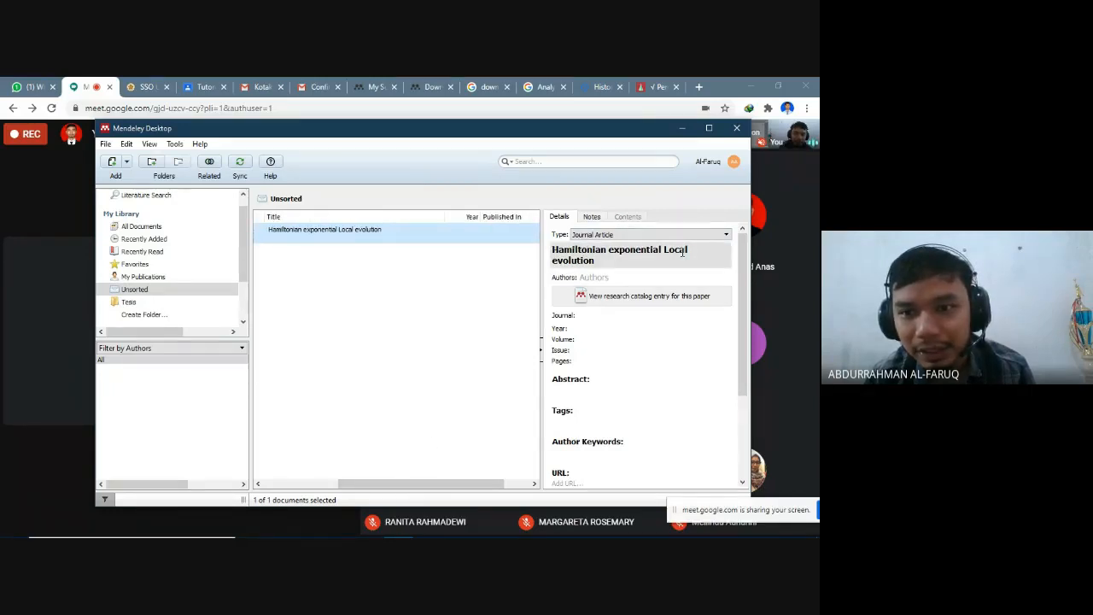
- Switch to File Explorer and open the Bahan Background folder under Fisika S2 > TESIS on Local Disk (D:)
mouse_move(392, 533)
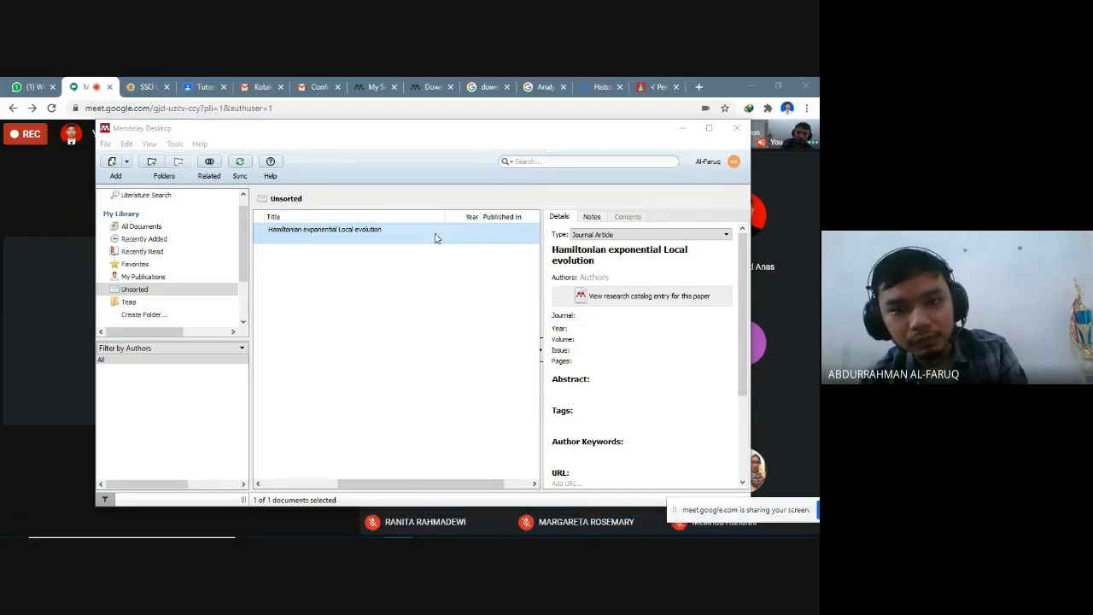
key("super+e")
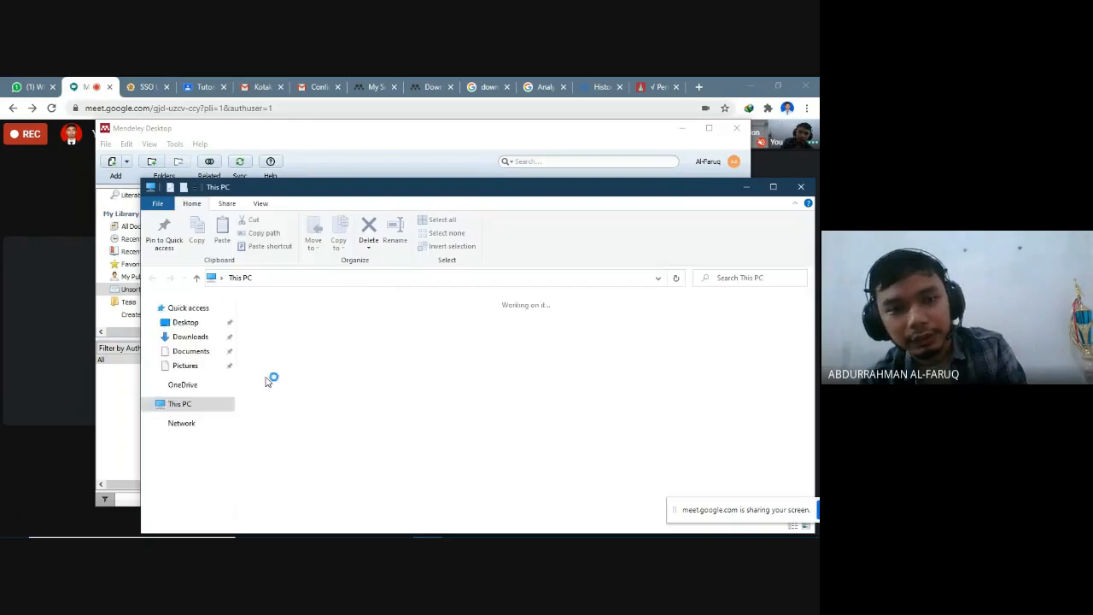
scroll(205, 410, "down", 1)
left_click(197, 466)
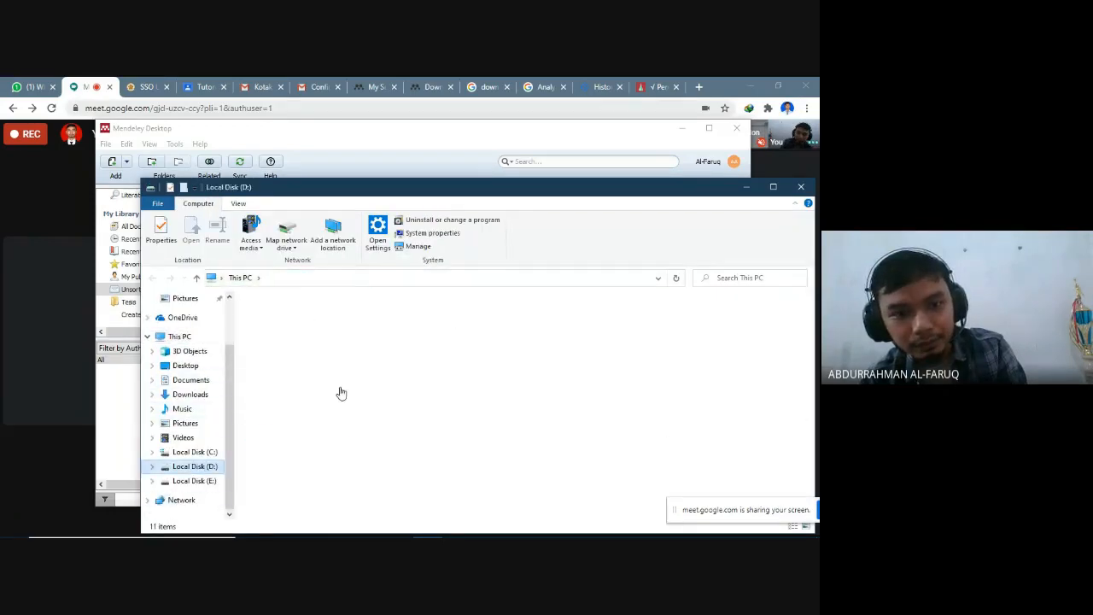
double_click(419, 353)
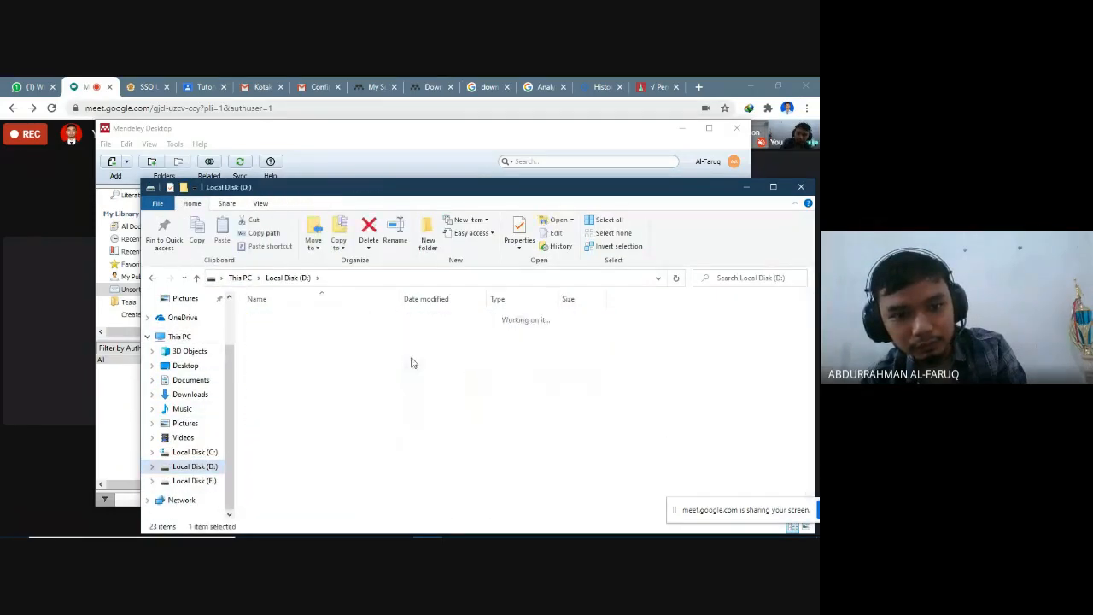
left_click(360, 321)
double_click(360, 321)
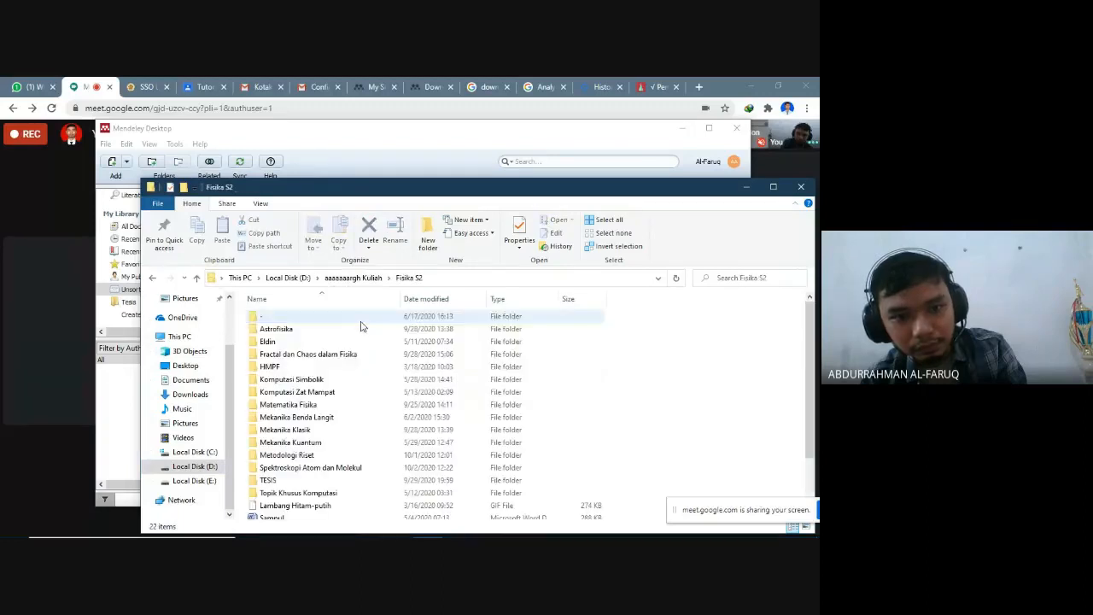
double_click(371, 481)
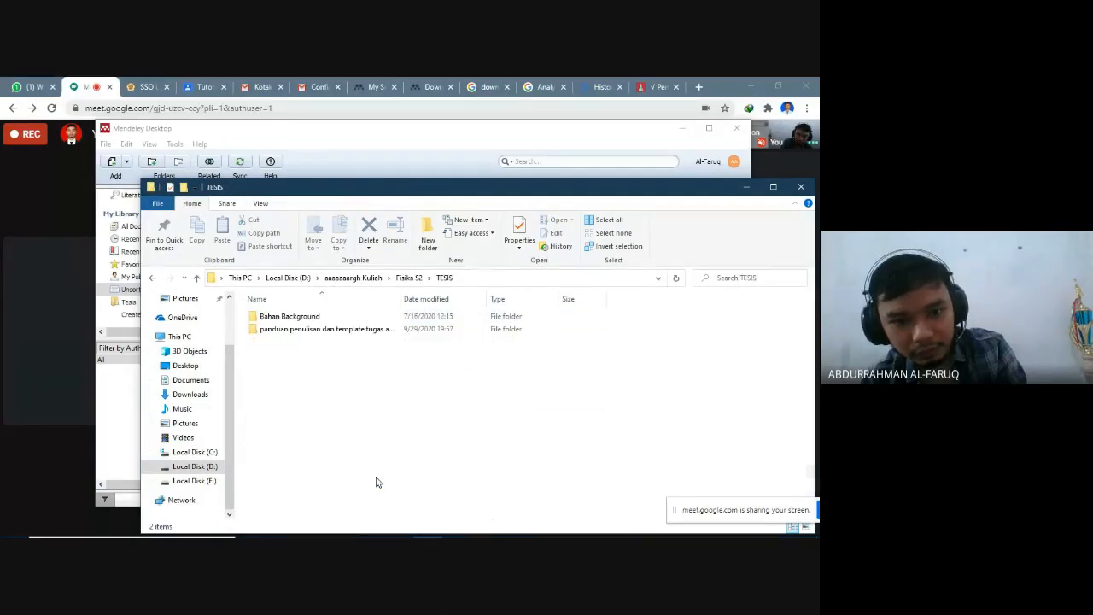
double_click(295, 317)
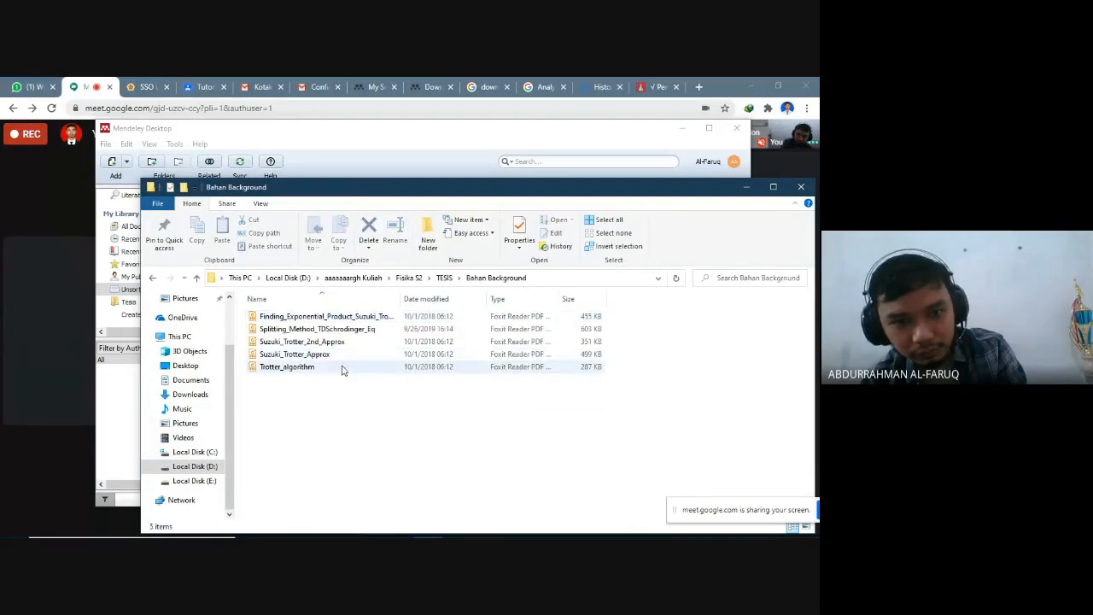
- Move the folder window clear of Mendeley's document list and check the contents of the Trotter_algorithm PDF, closing it again
left_click_drag(517, 191, 585, 307)
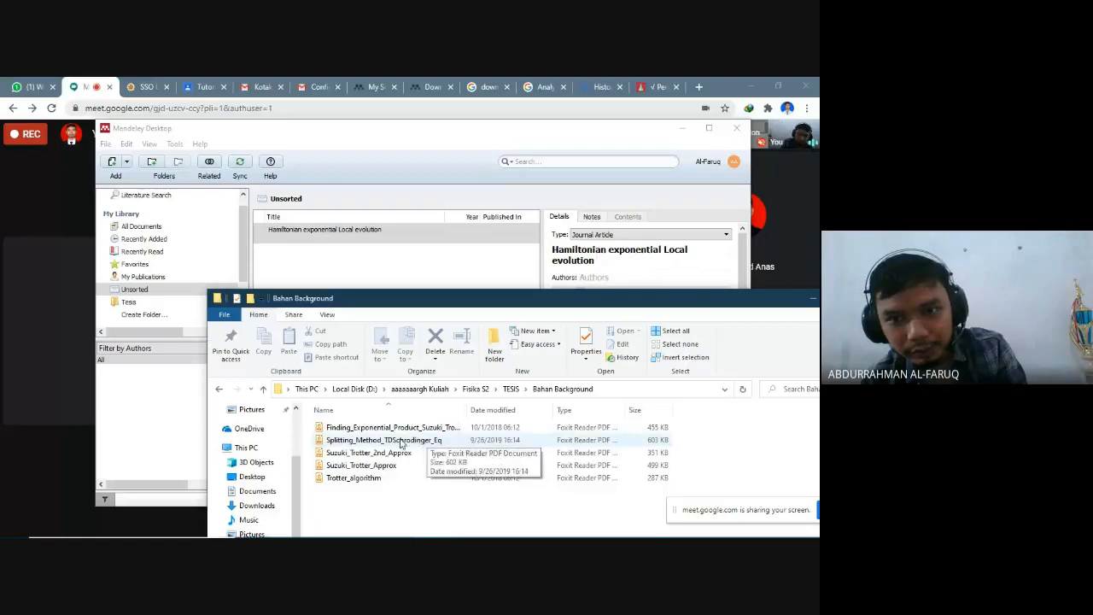
double_click(369, 479)
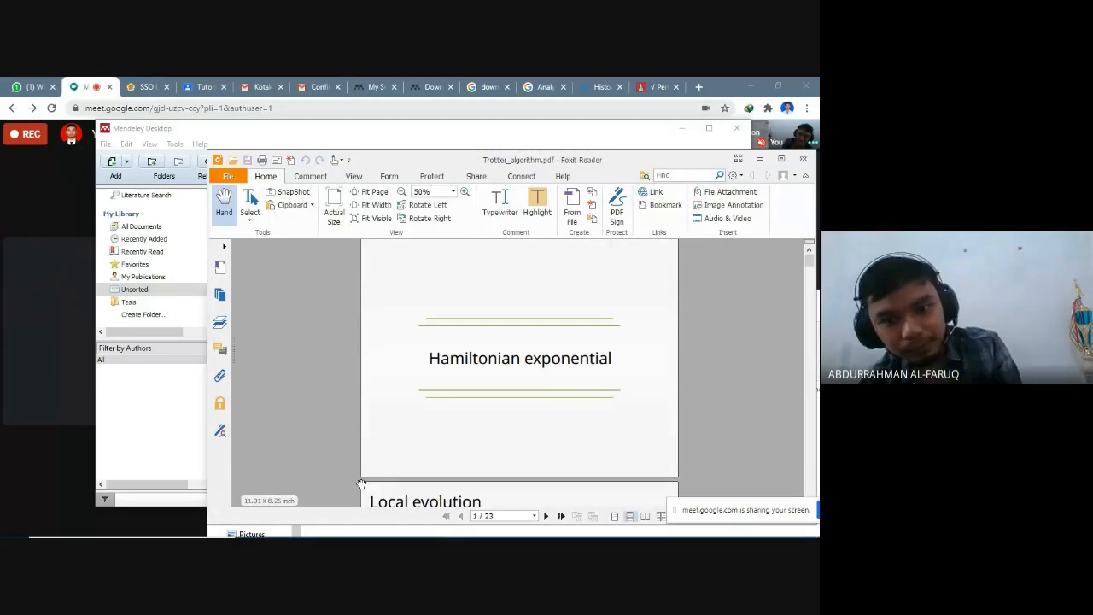
left_click(803, 159)
left_click_drag(702, 306, 721, 354)
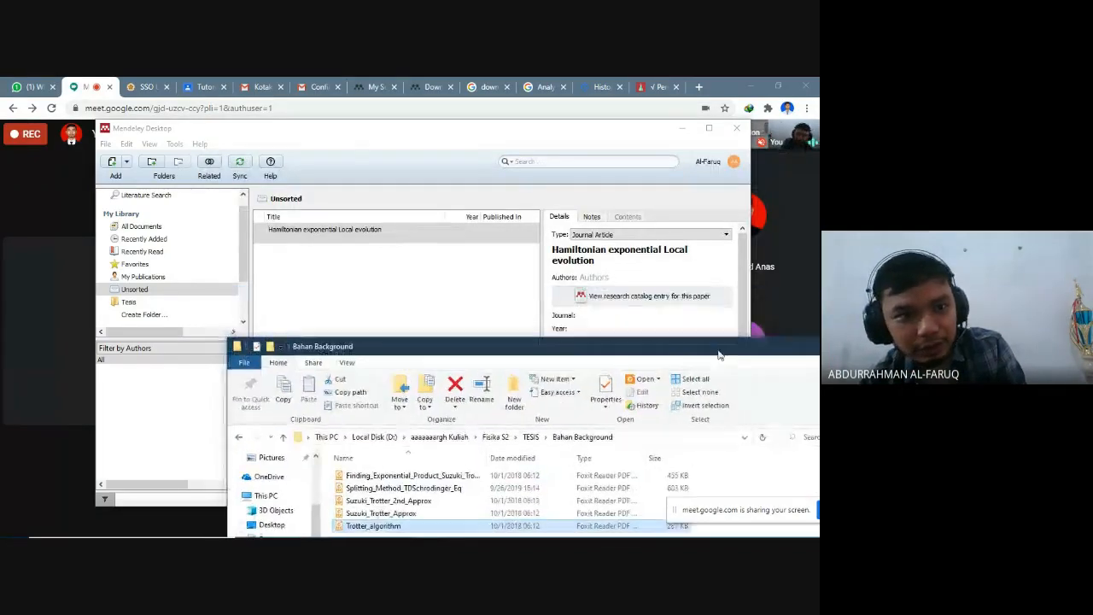
- Return to Mendeley Desktop and add the Suzuki_Trotter_Approx file to the library
left_click(128, 168)
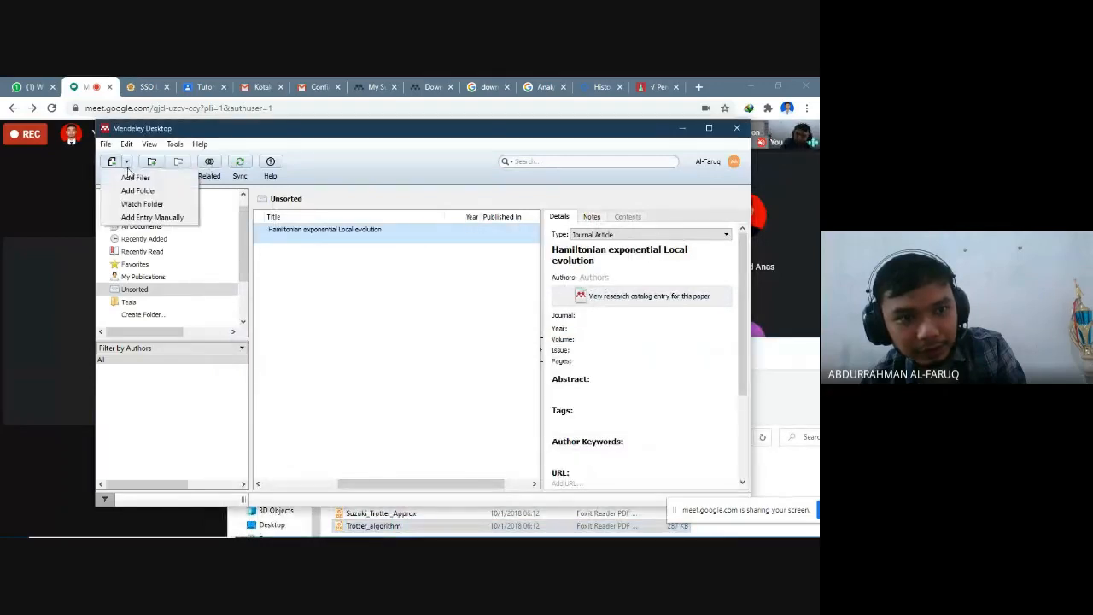
left_click(134, 177)
left_click(247, 263)
left_click(386, 406)
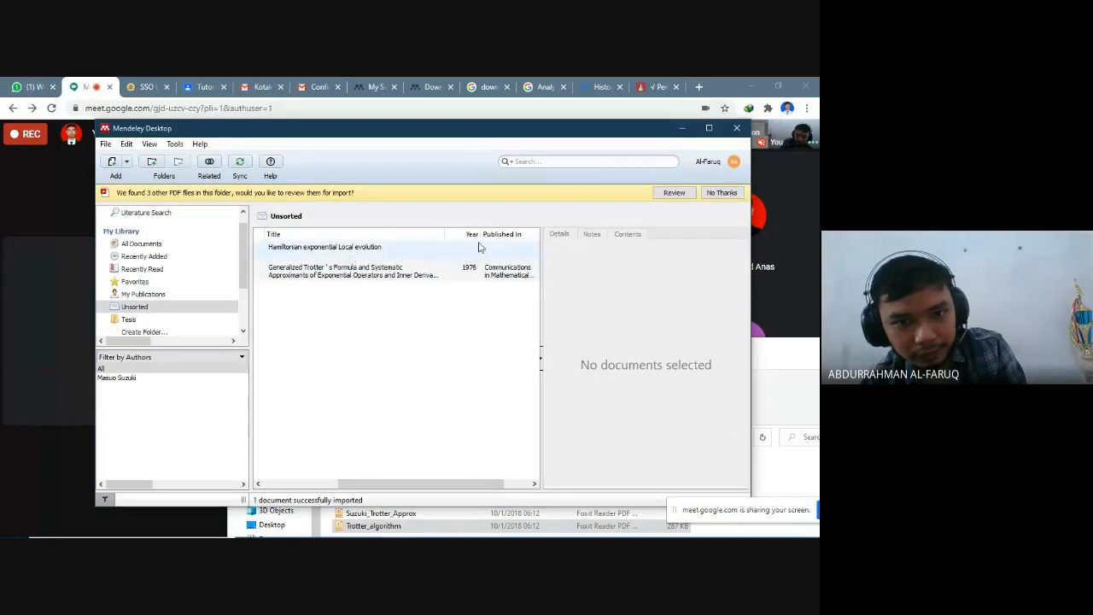
- Examine the authors, journal, year, pages and abstract recorded for the Generalized Trotter's Formula paper
left_click_drag(415, 489, 340, 489)
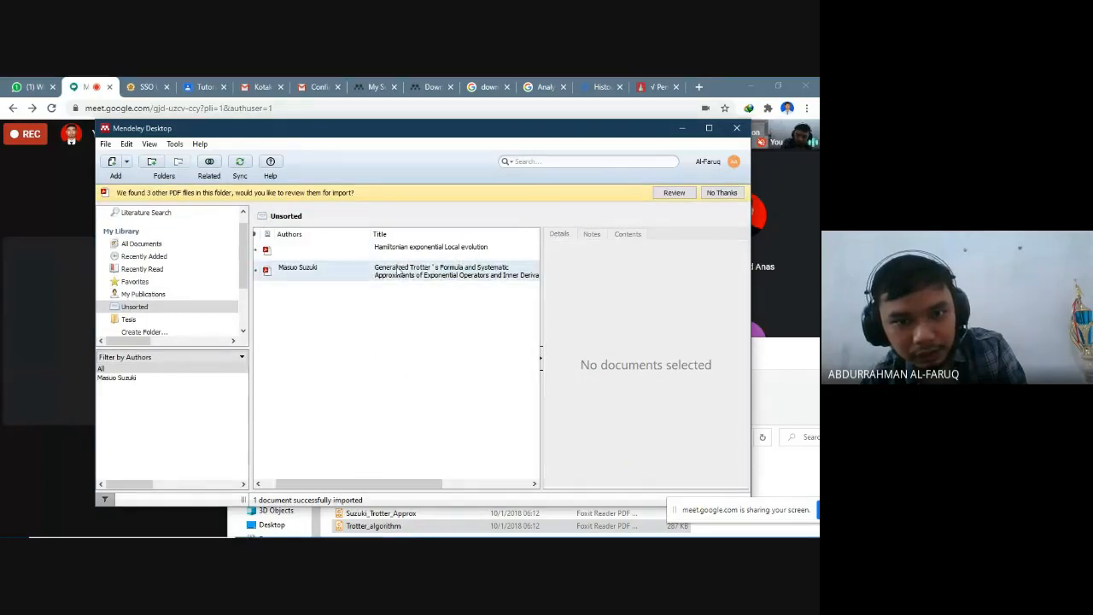
left_click(487, 278)
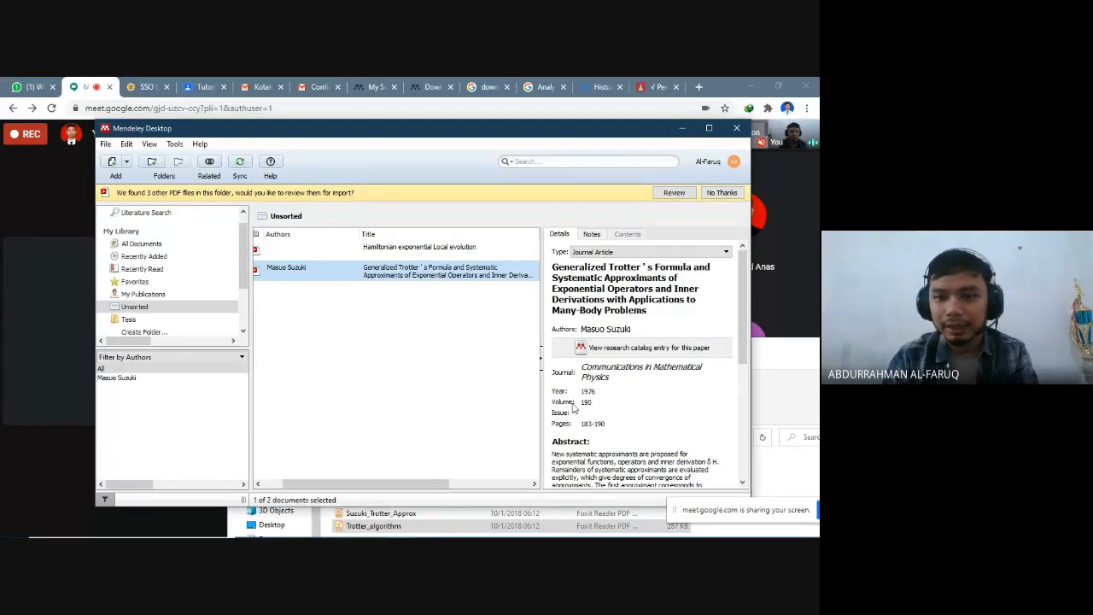
scroll(587, 338, "down", 1)
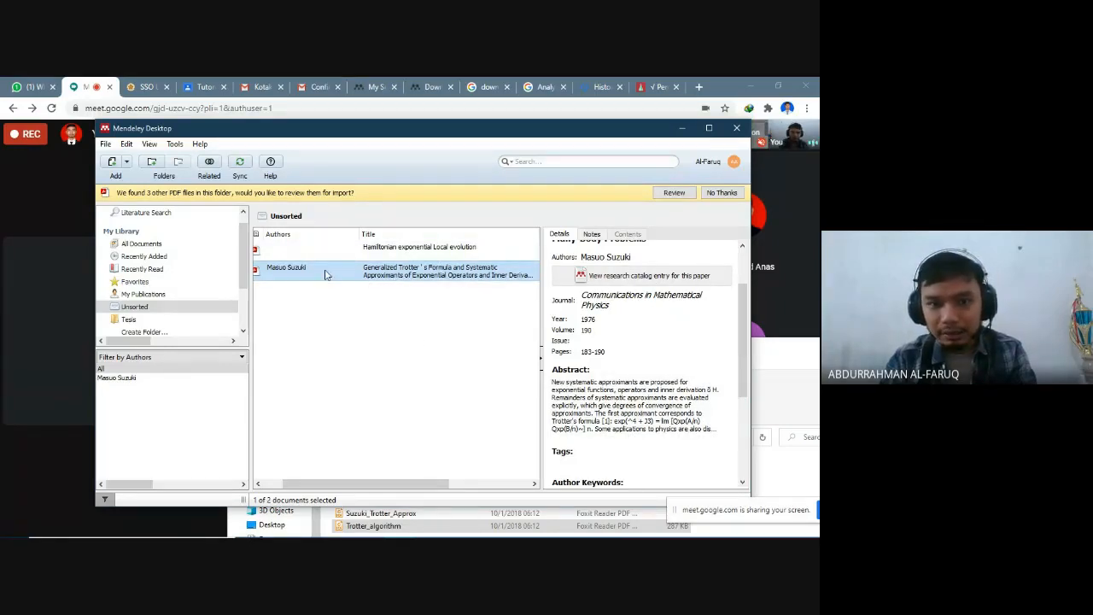
- Open the Generalized Trotter's Formula paper in Mendeley's PDF viewer and inspect its journal reference, title and abstract
double_click(425, 280)
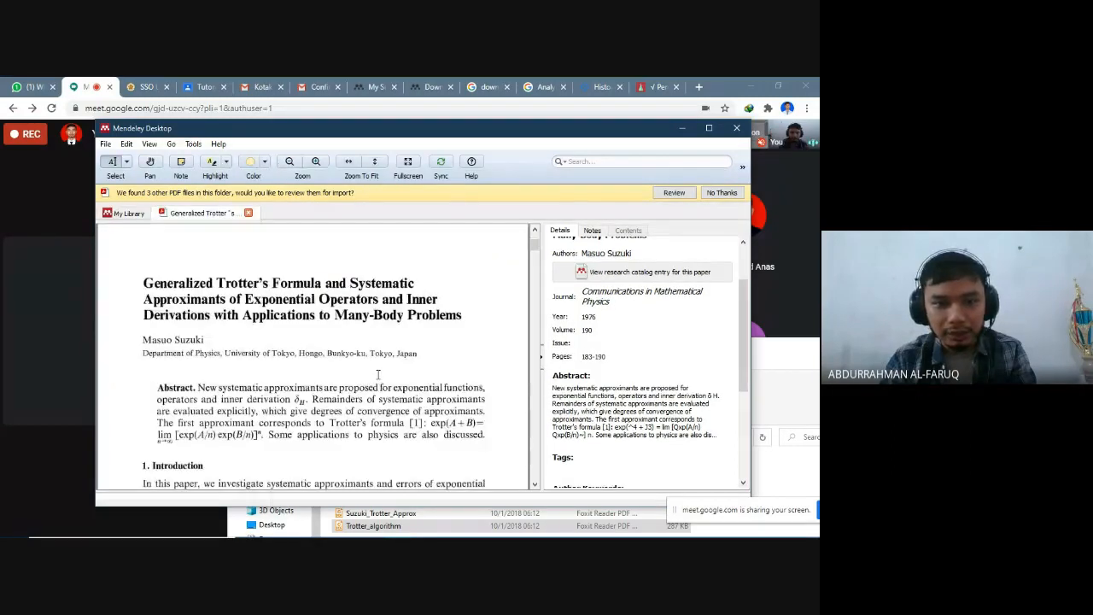
scroll(196, 299, "down", 1)
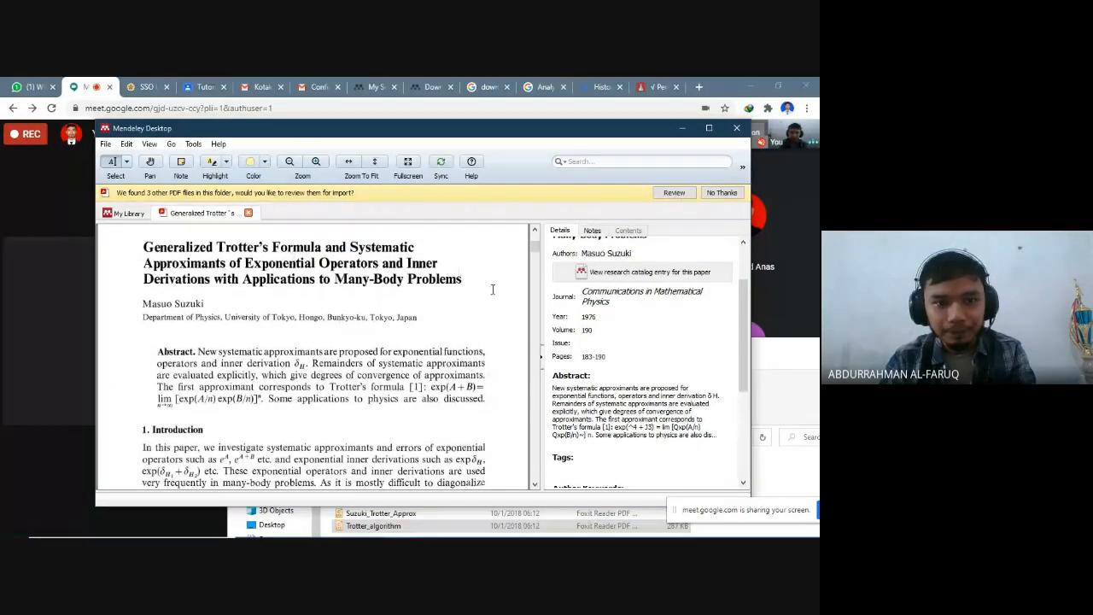
scroll(346, 407, "up", 4)
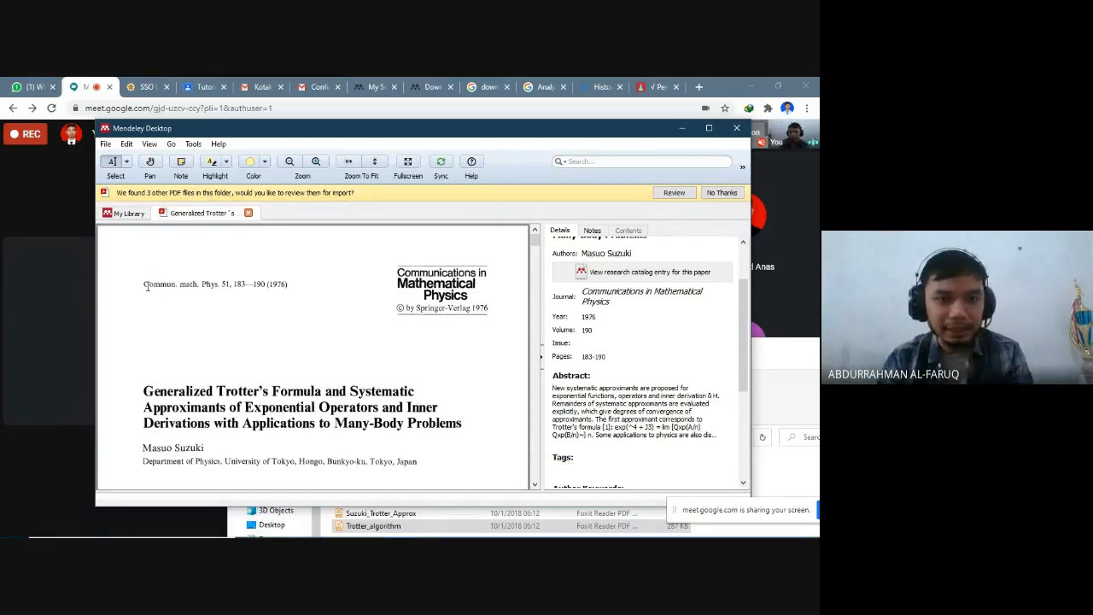
scroll(164, 280, "down", 3)
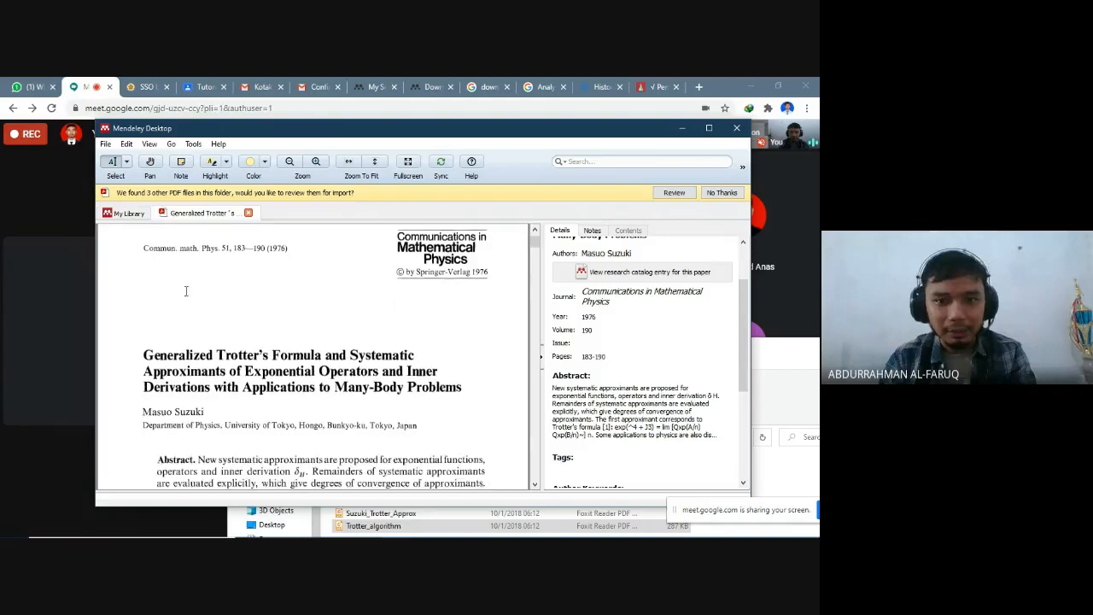
- Compare the journal reference, title and author on the paper's first page with its recorded details, including the catalog IDs and attached file
scroll(361, 281, "up", 3)
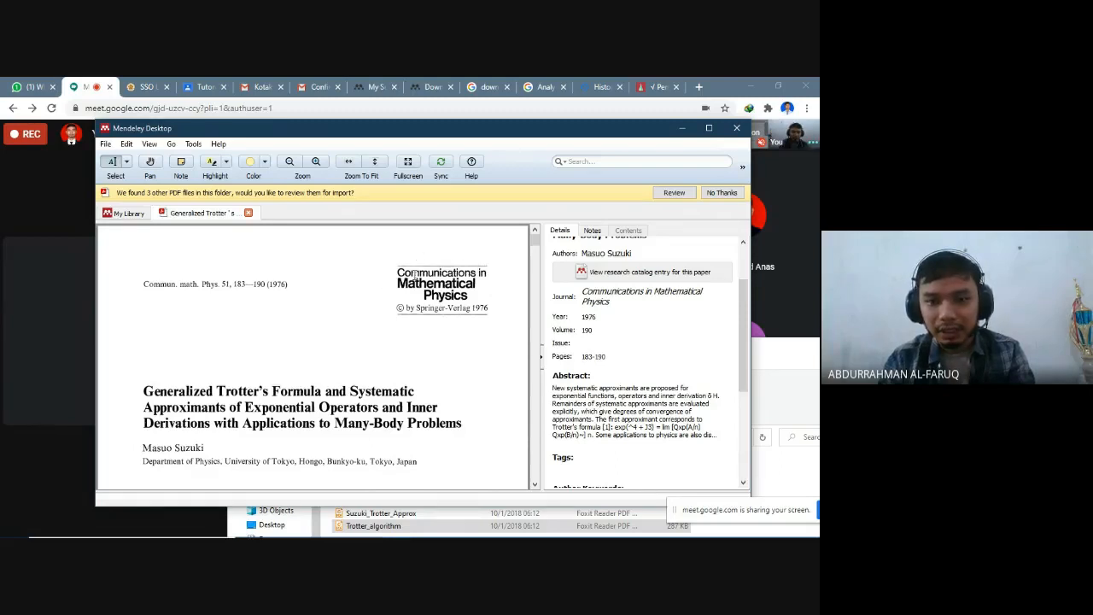
scroll(422, 275, "down", 3)
scroll(422, 275, "up", 3)
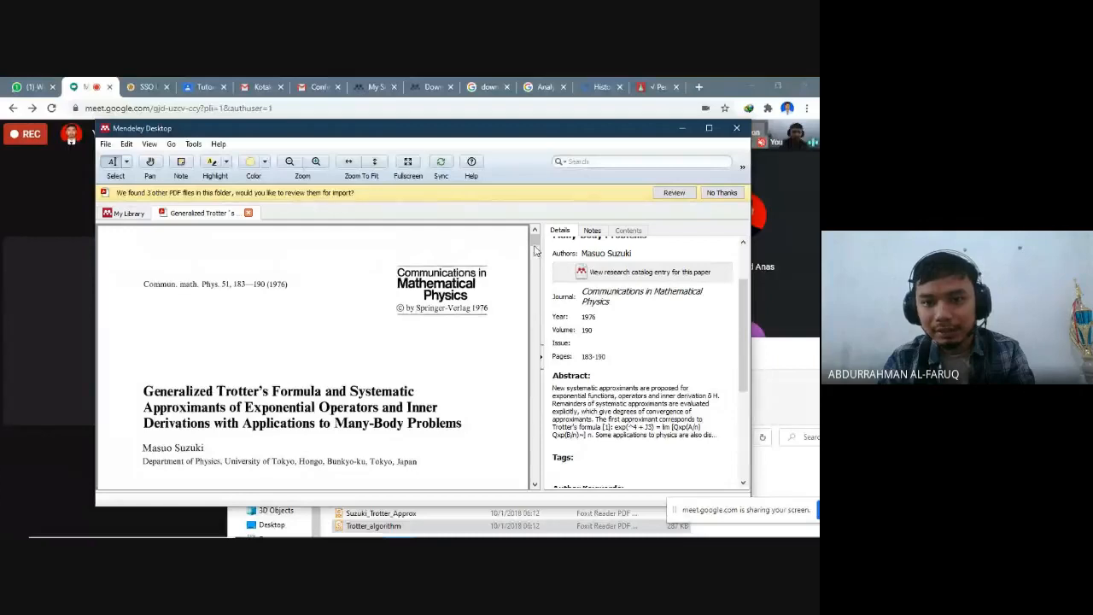
scroll(579, 330, "up", 2)
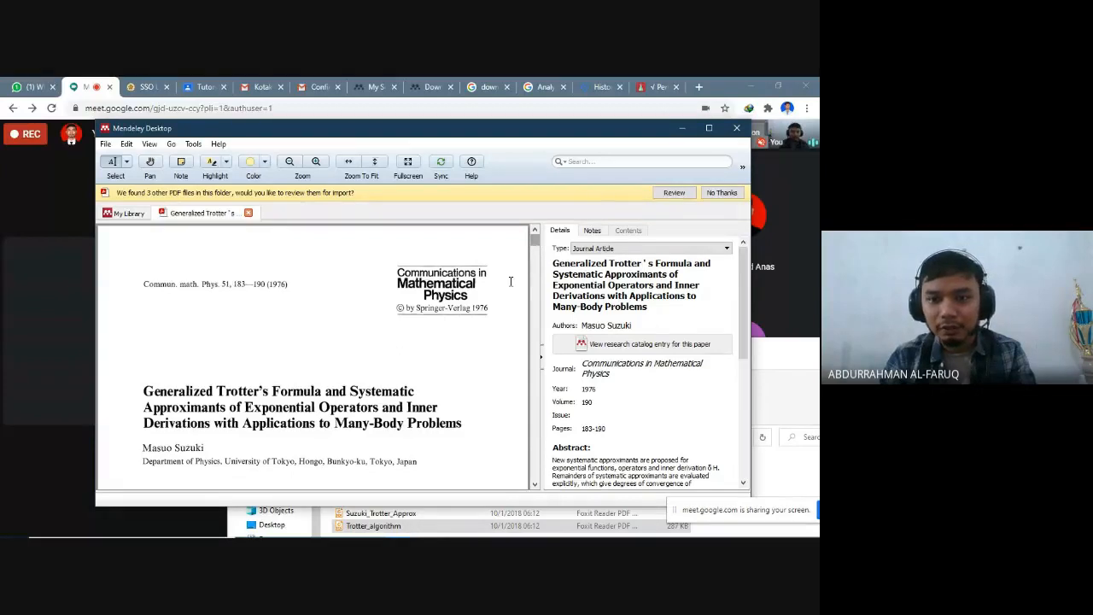
scroll(510, 290, "down", 2)
scroll(445, 292, "up", 2)
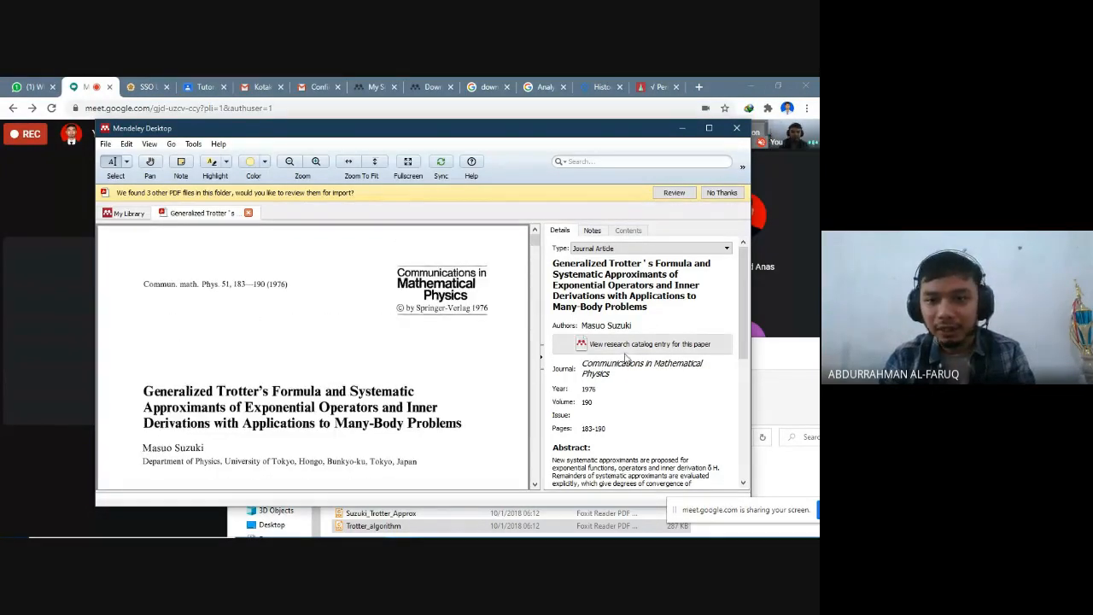
scroll(628, 361, "down", 2)
scroll(623, 390, "down", 3)
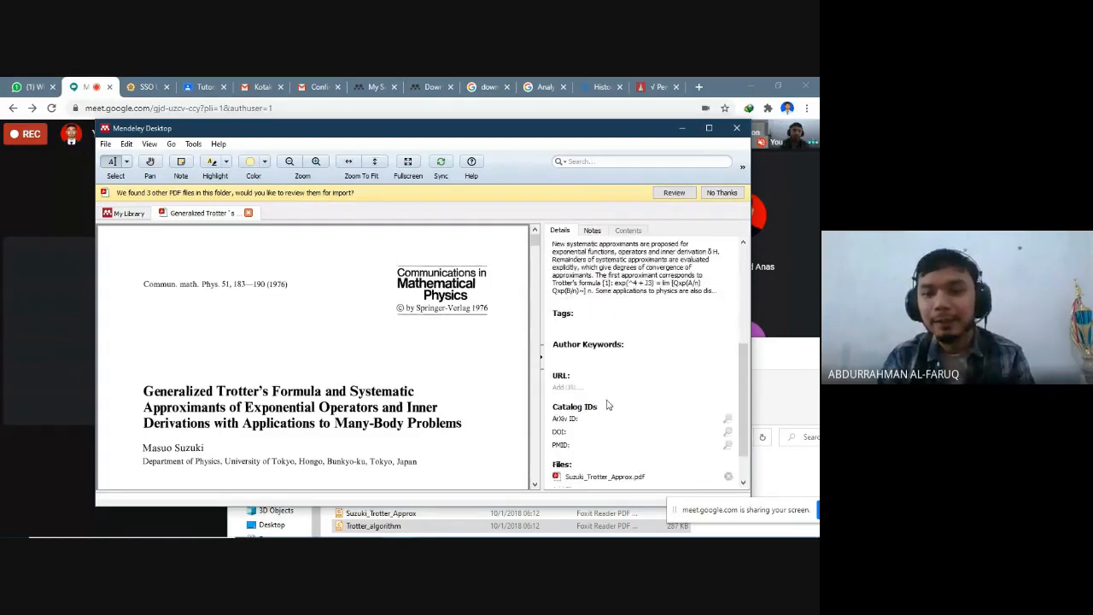
scroll(618, 398, "up", 6)
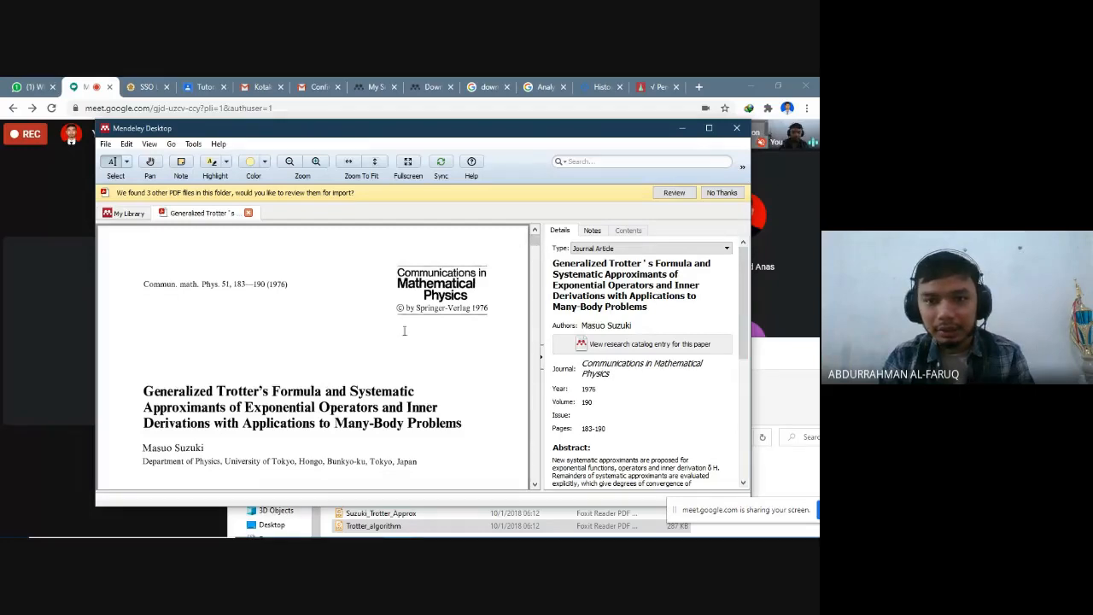
scroll(331, 379, "down", 3)
scroll(331, 371, "up", 3)
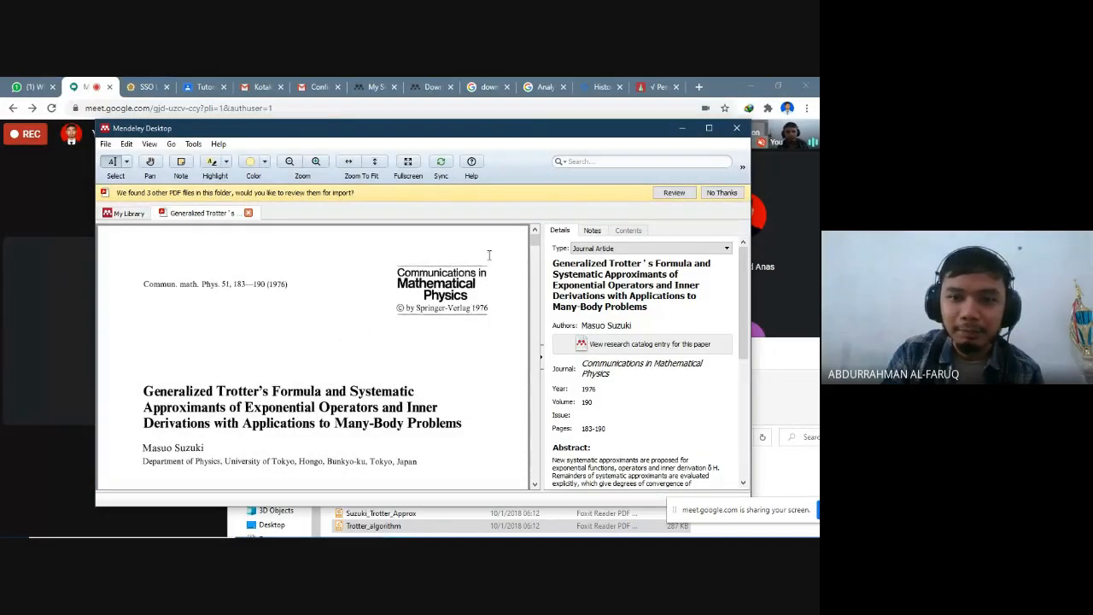
- Skim the paper through page 3 and look through the document types available for its library entry
scroll(464, 355, "down", 15)
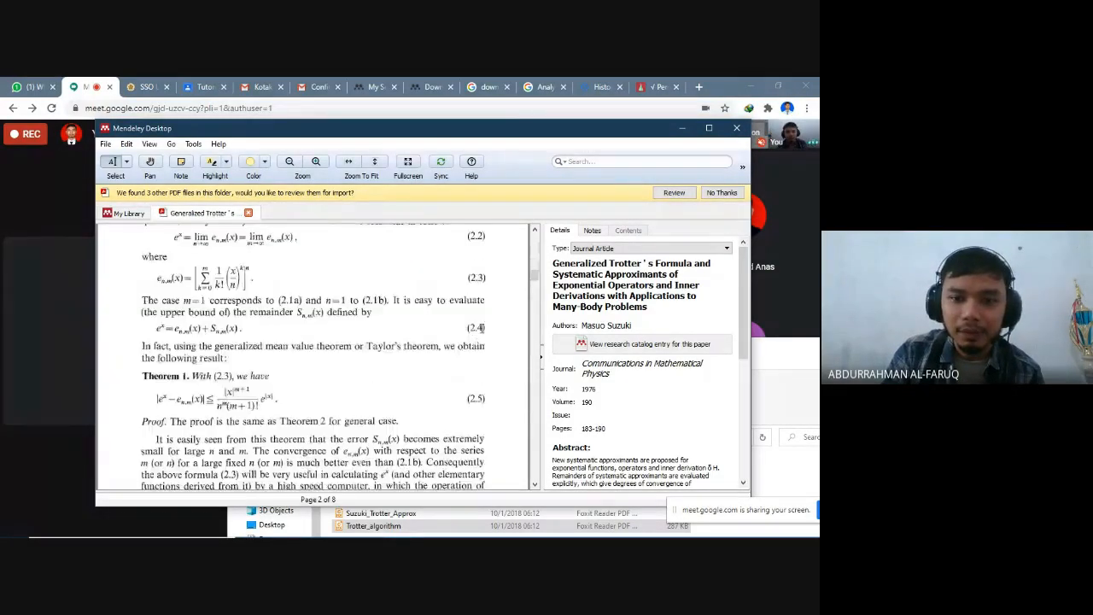
scroll(516, 296, "down", 6)
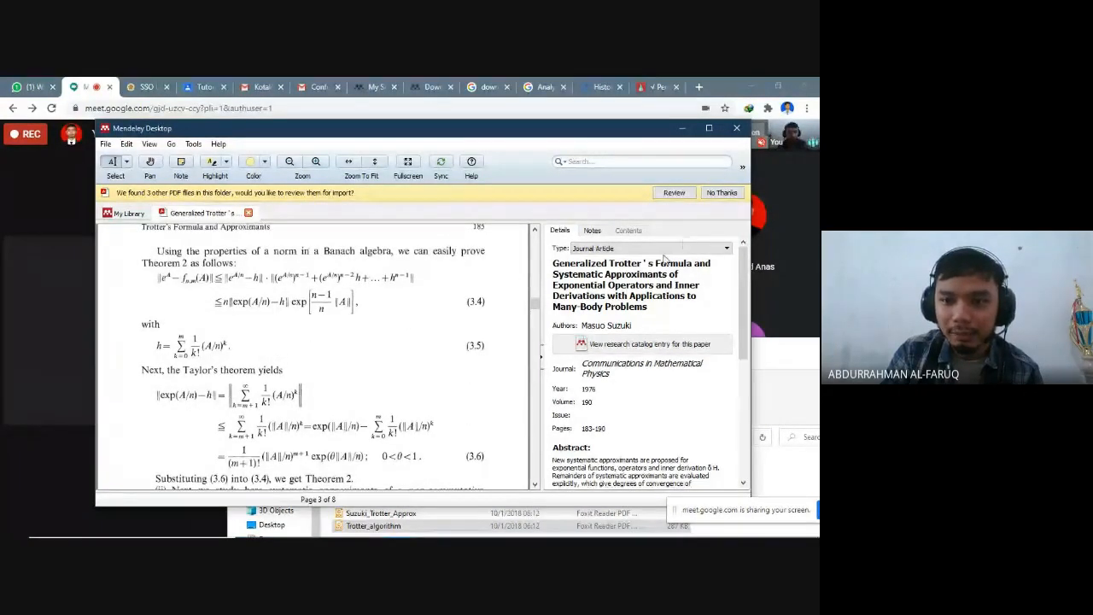
left_click(715, 248)
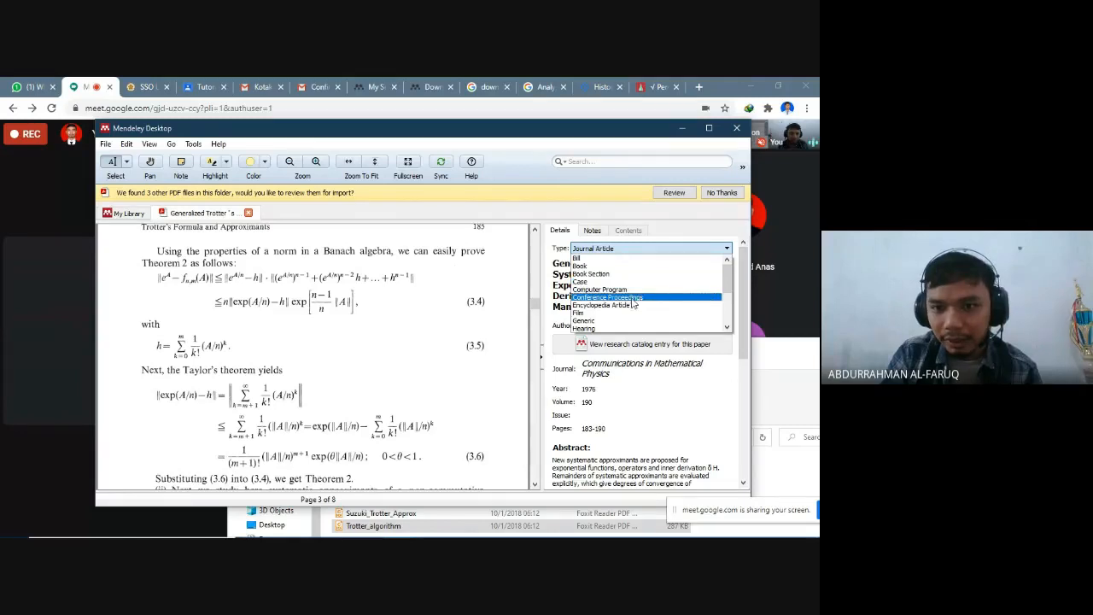
scroll(649, 294, "down", 1)
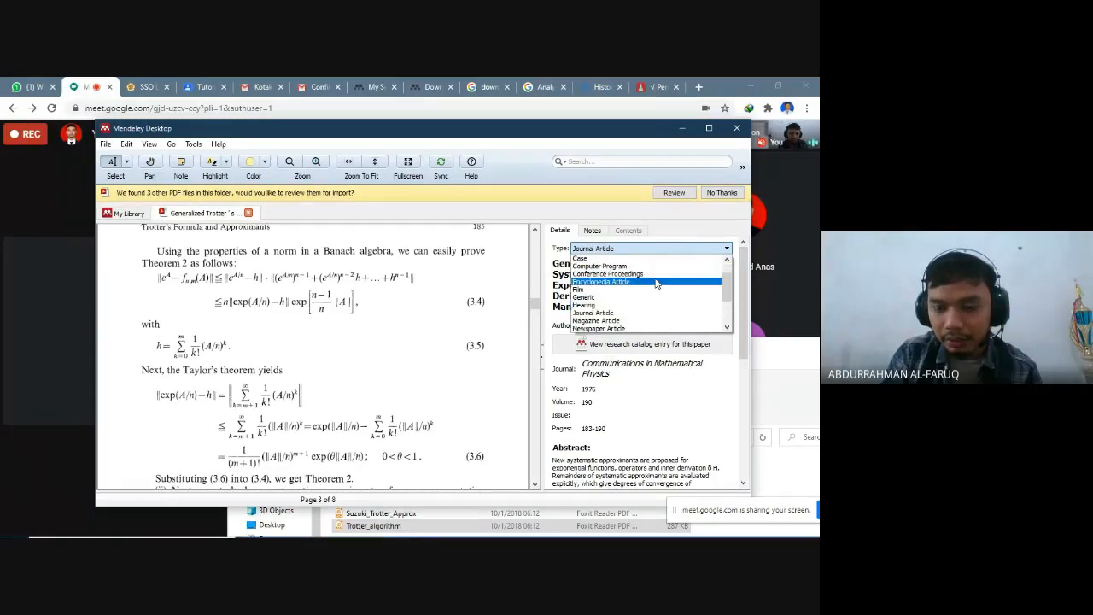
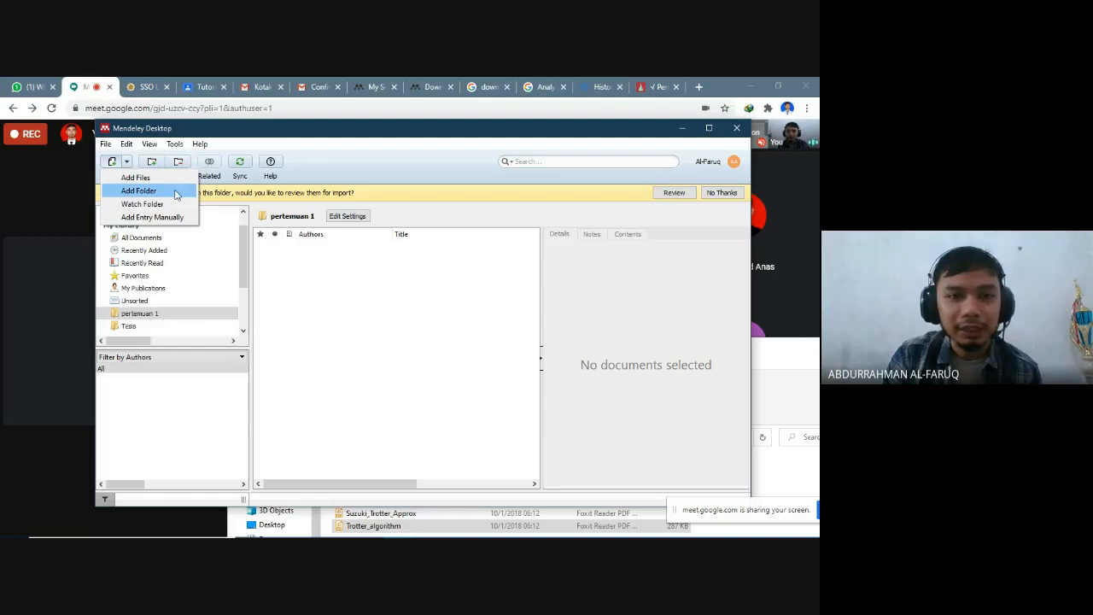
- Start adding a folder to the pertemuan 1 collection and browse drive D through aaaaaaargh Kuliah and Fisika S2 to TESIS
left_click(176, 194)
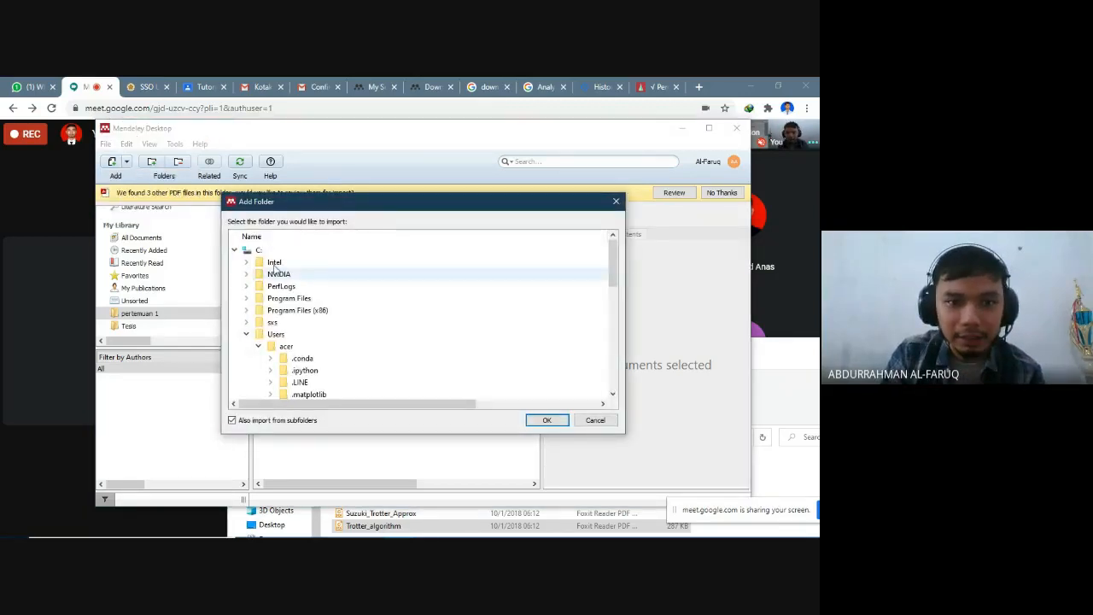
scroll(422, 363, "down", 10)
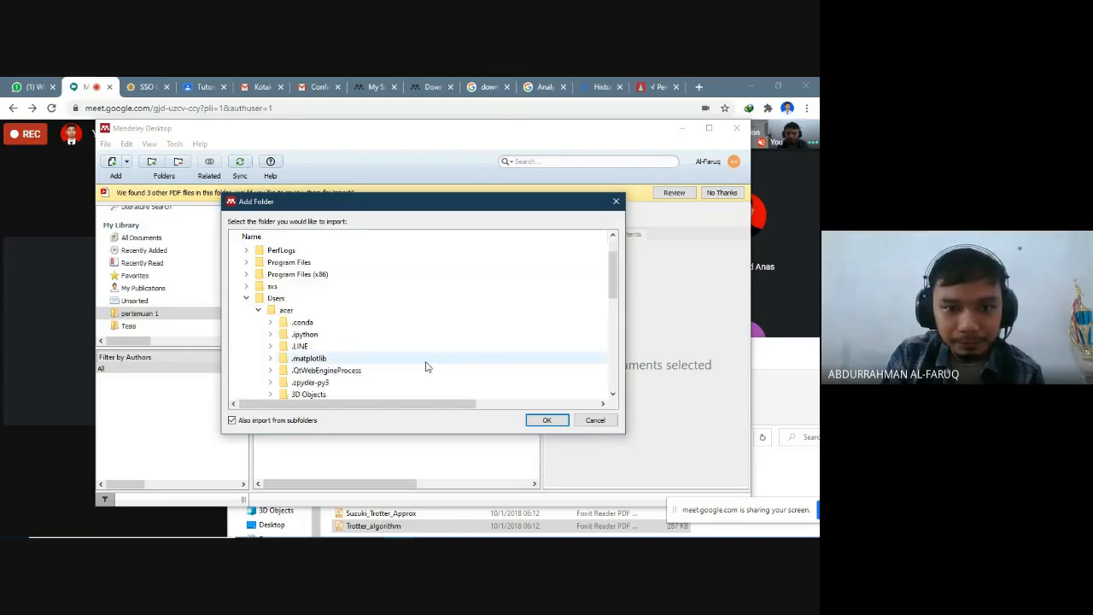
scroll(418, 362, "down", 2)
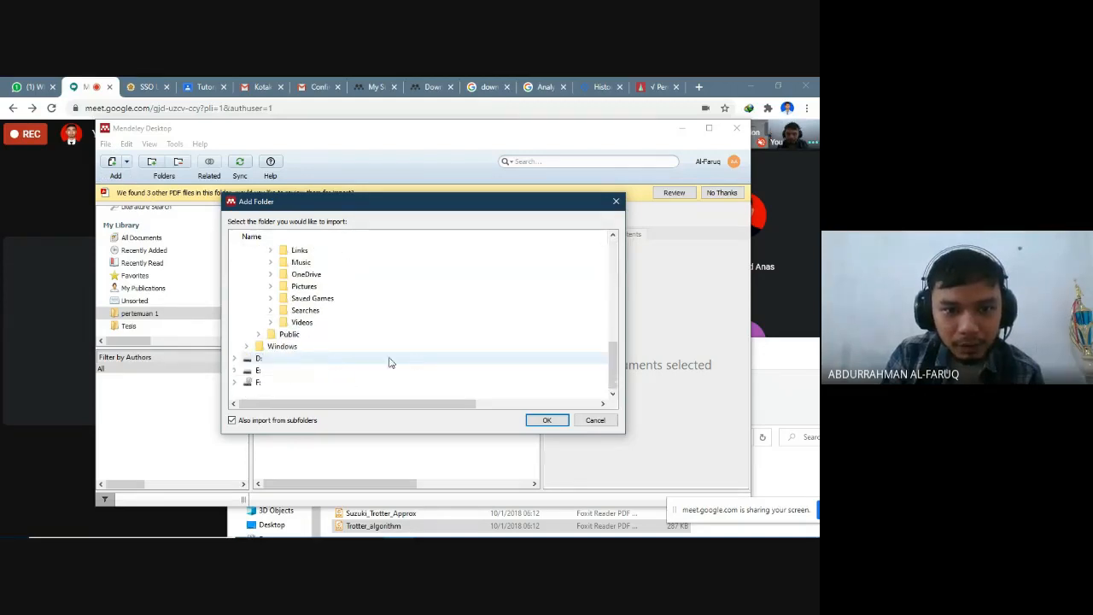
left_click(236, 359)
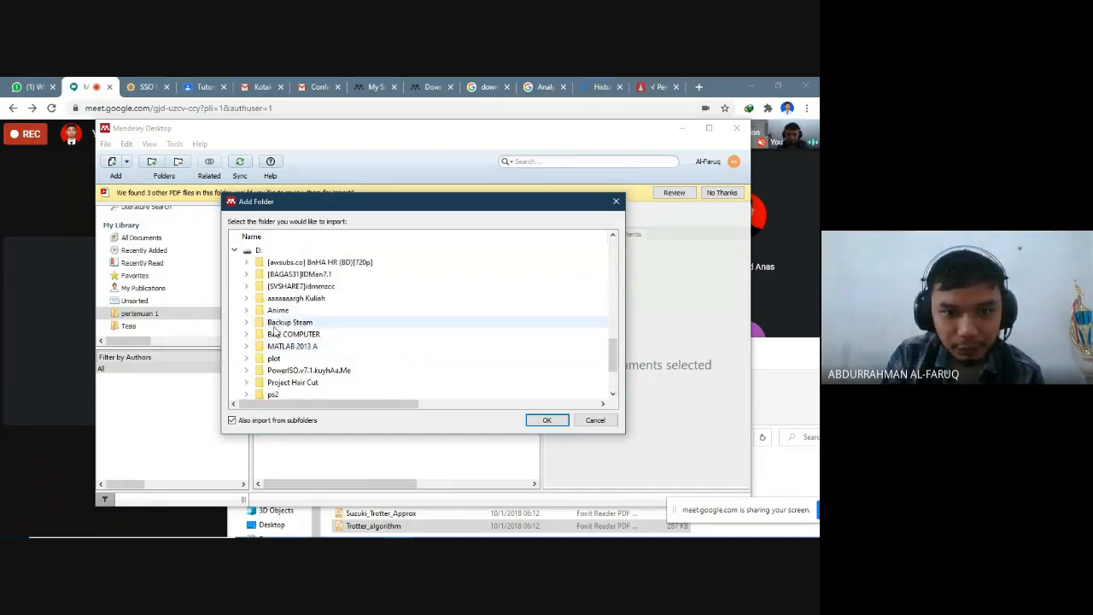
left_click(246, 299)
double_click(313, 313)
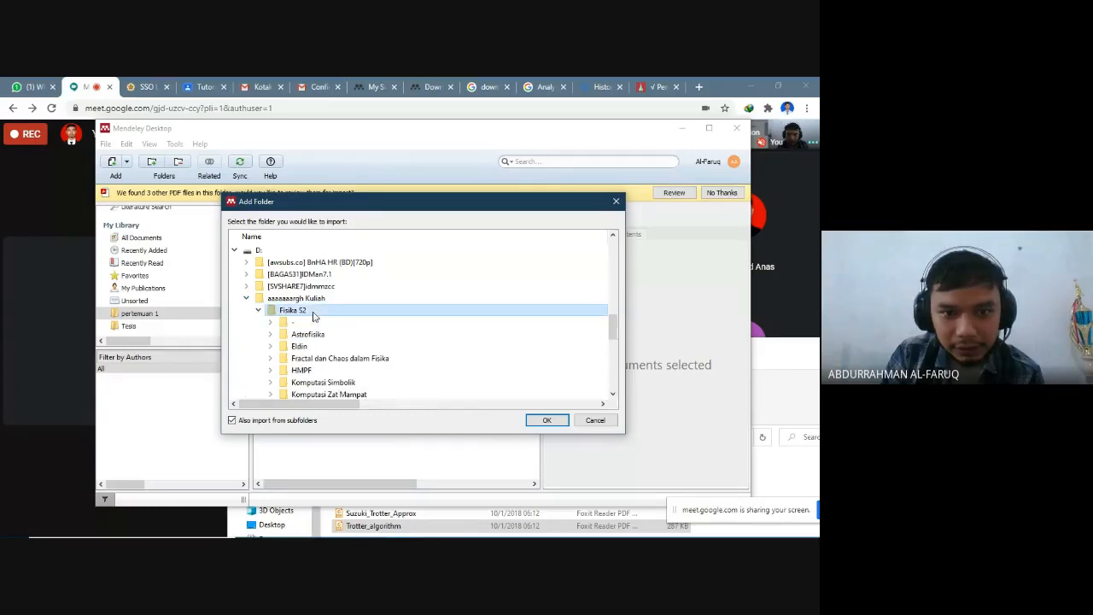
scroll(316, 320, "down", 3)
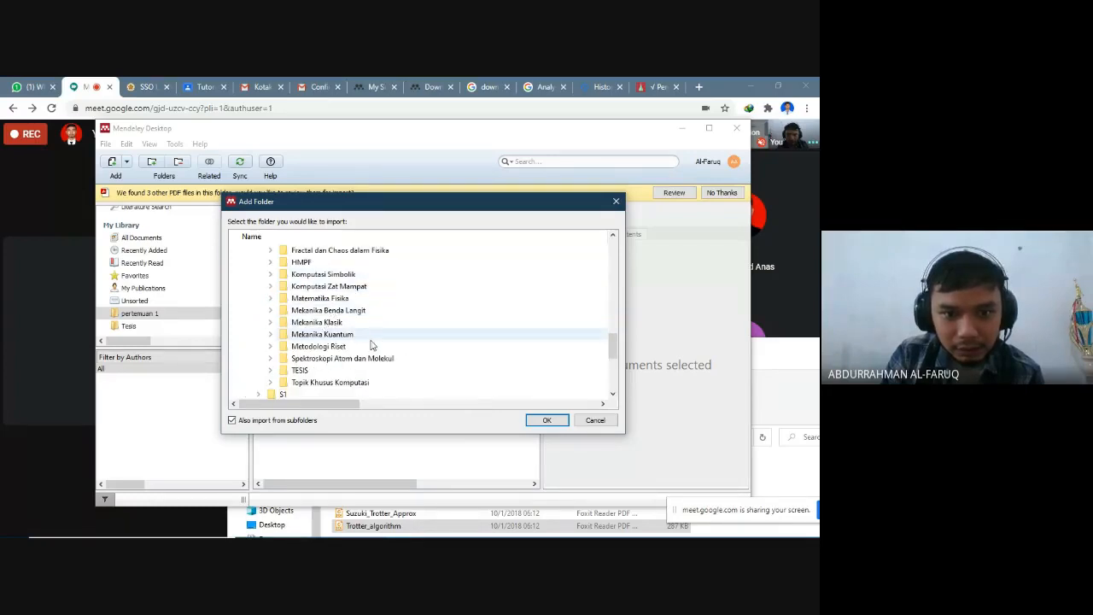
double_click(335, 371)
- Import the Bahan Background folder from TESIS, including its subfolders, into the pertemuan 1 collection
scroll(359, 333, "down", 4)
scroll(365, 286, "up", 3)
scroll(365, 286, "up", 1)
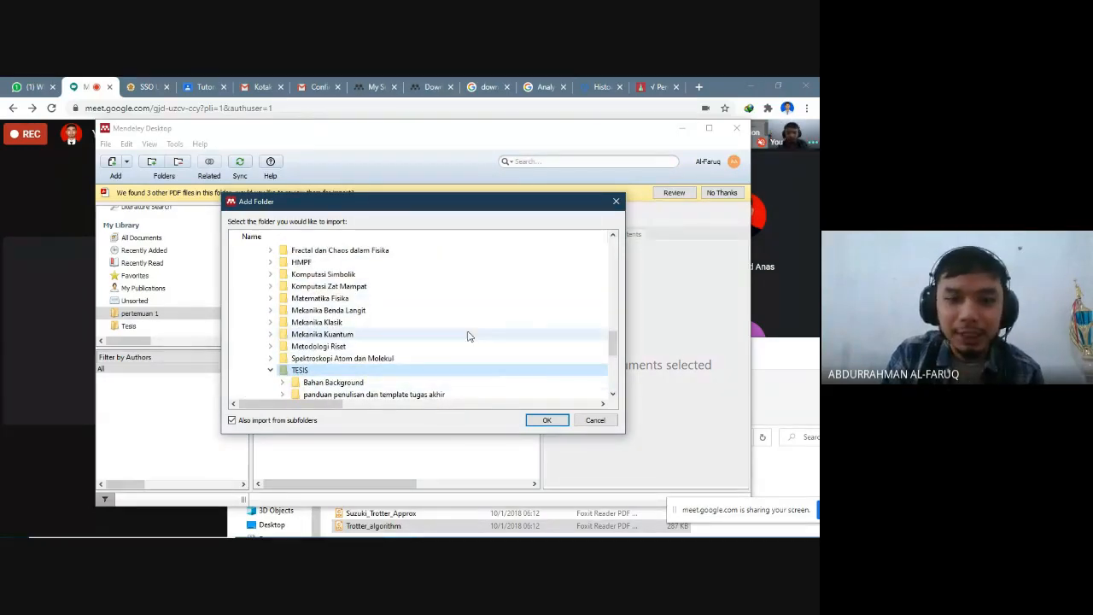
left_click(443, 386)
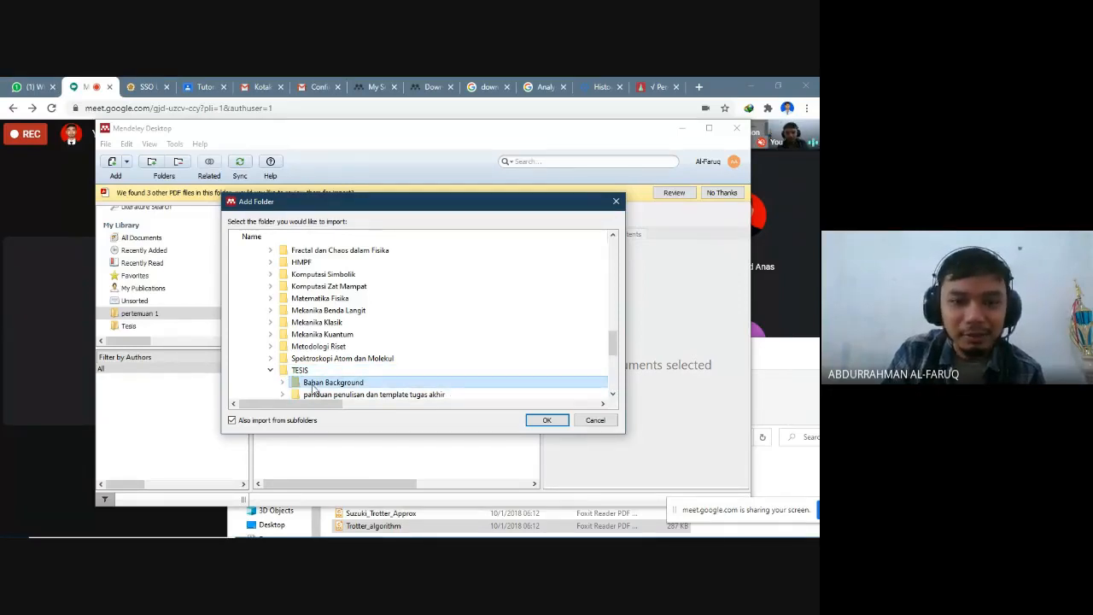
left_click(284, 384)
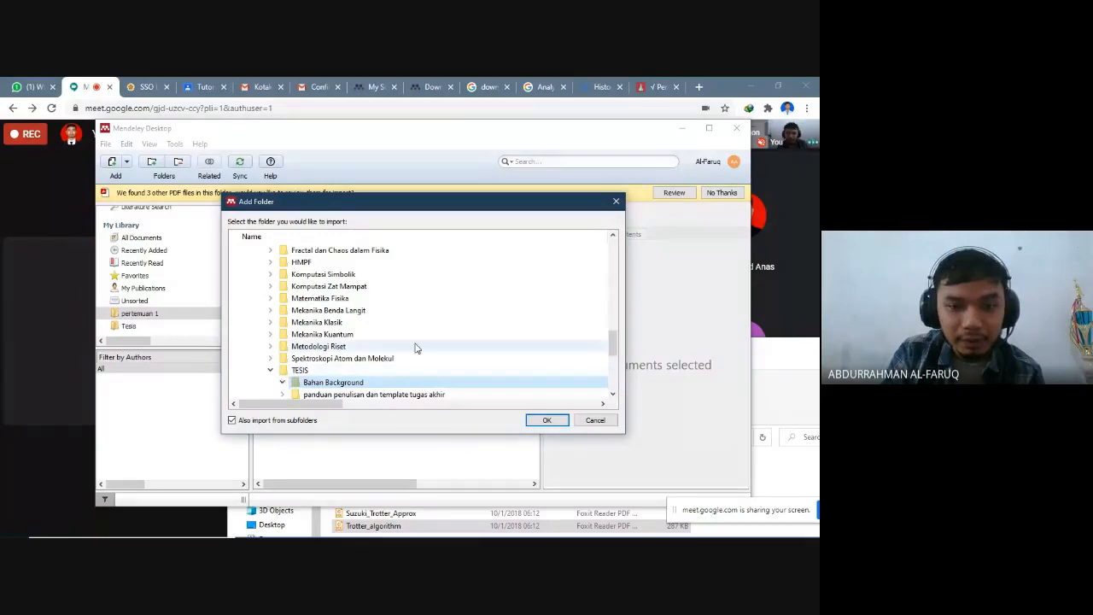
scroll(416, 347, "down", 2)
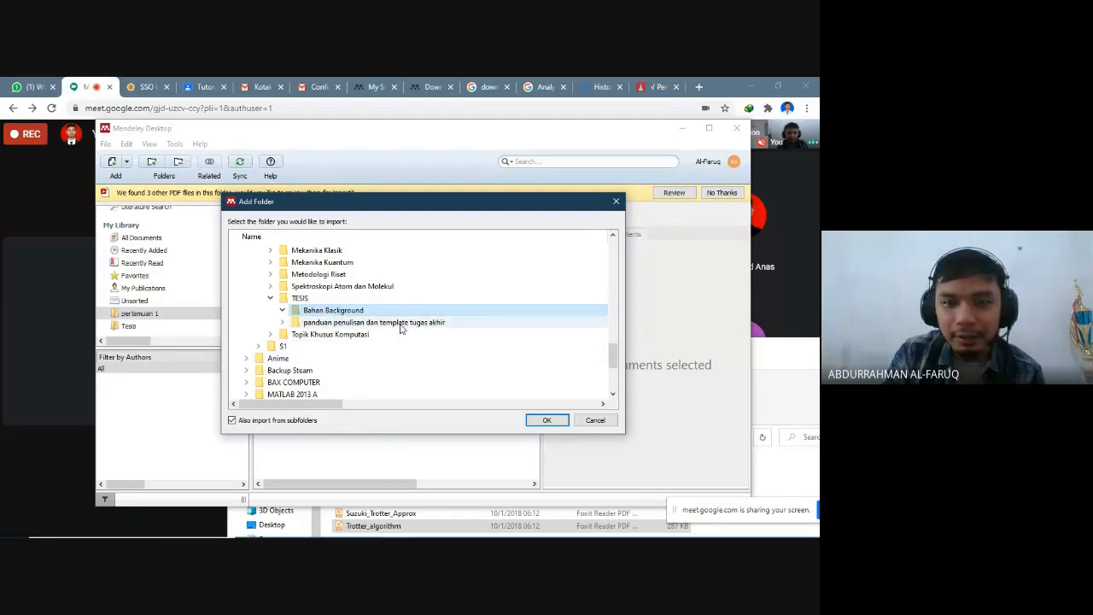
left_click(548, 420)
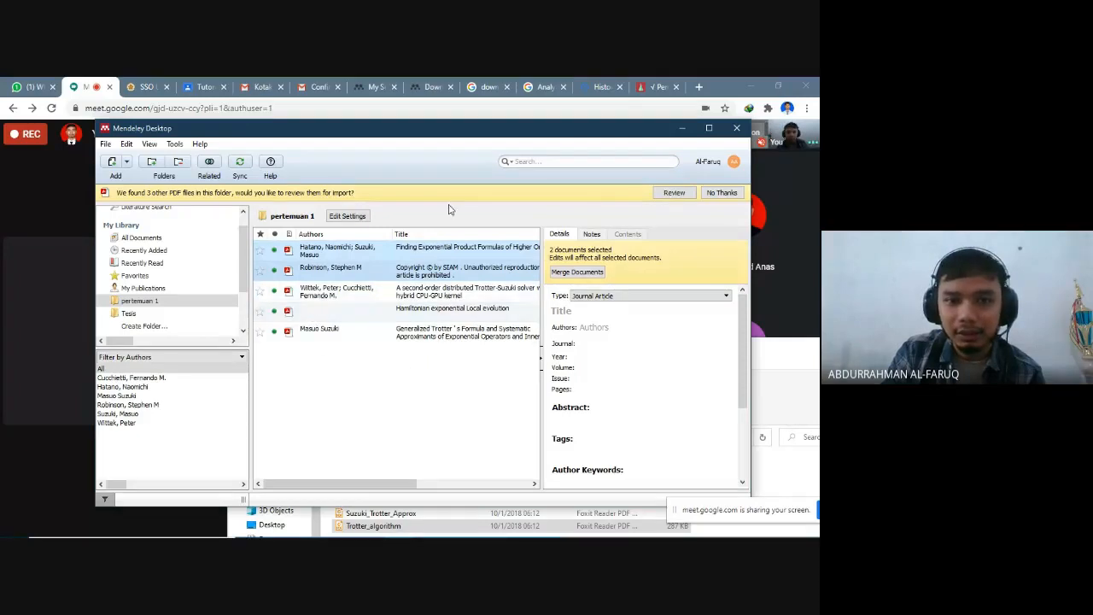
- Sync the library and open the paper wrongly titled "Copyright © by SIAM" in the PDF viewer
left_click(242, 167)
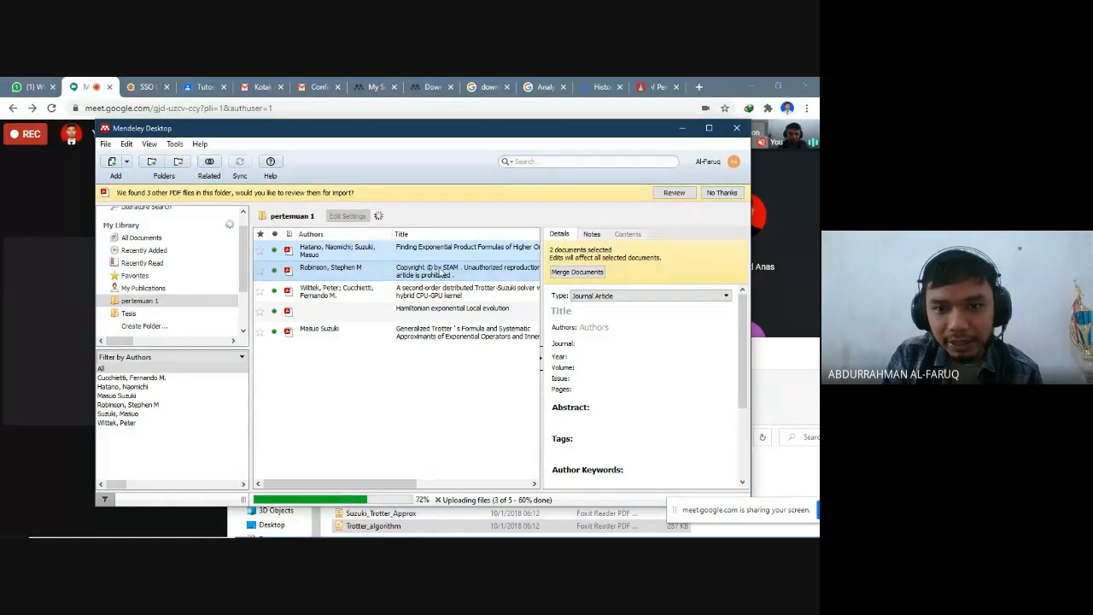
right_click(405, 267)
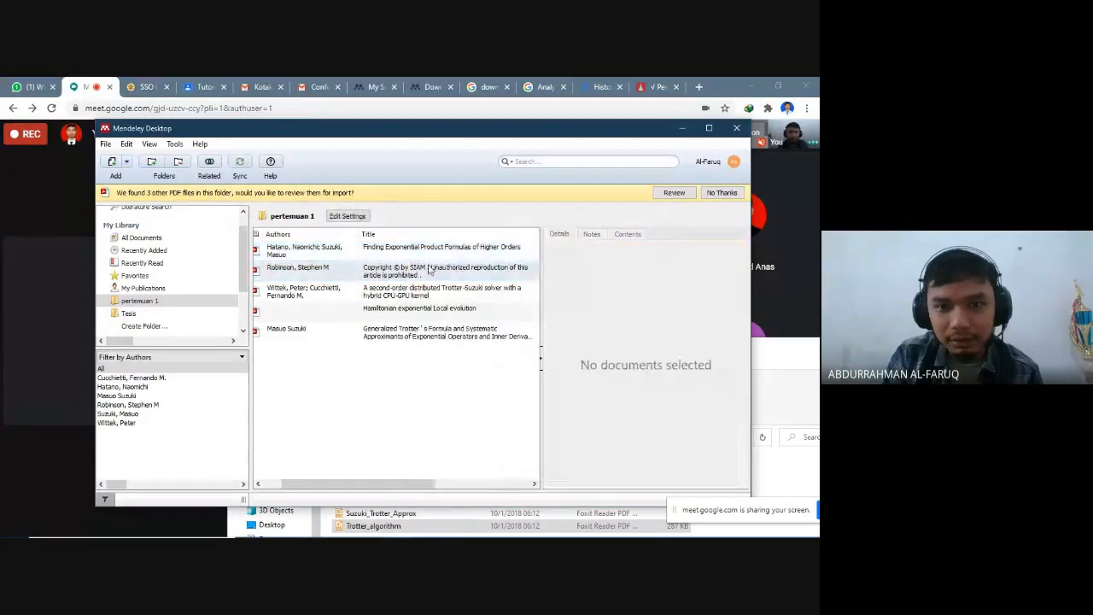
left_click(429, 273)
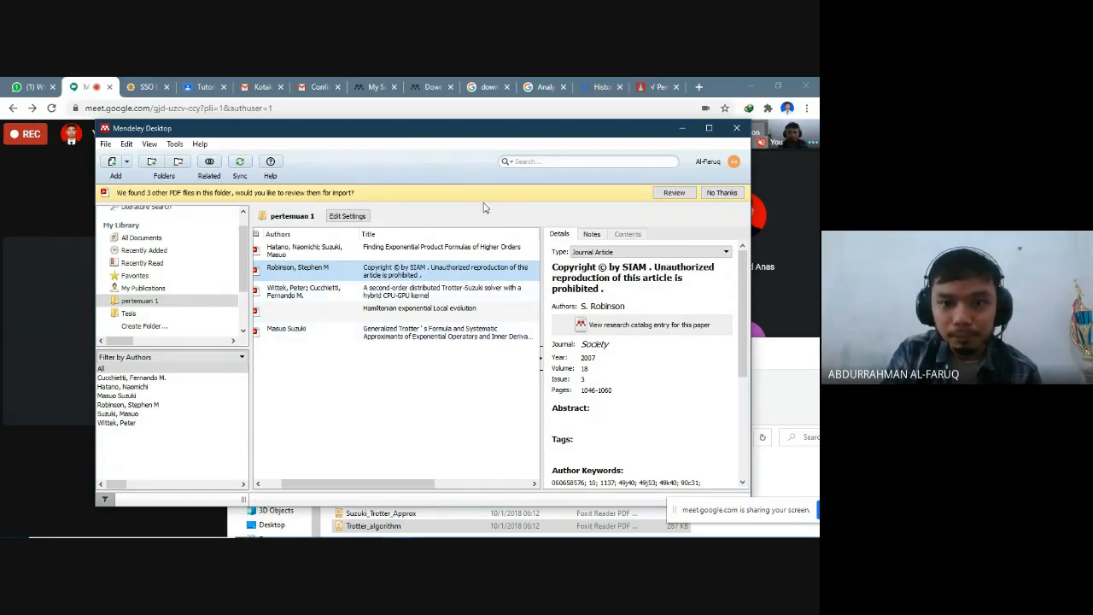
left_click_drag(389, 484, 367, 484)
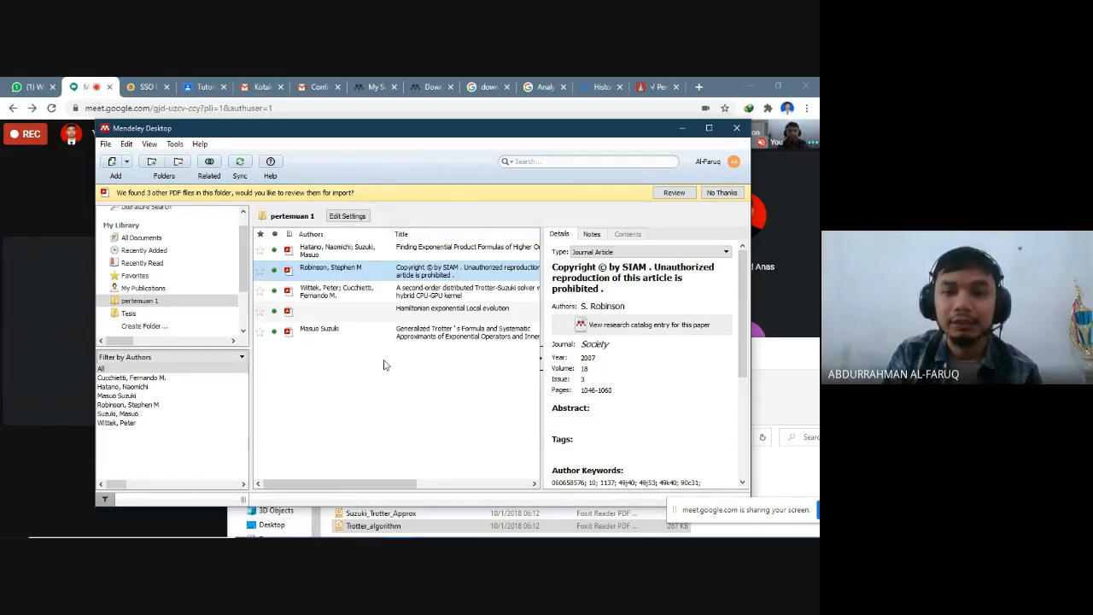
left_click_drag(405, 486, 365, 485)
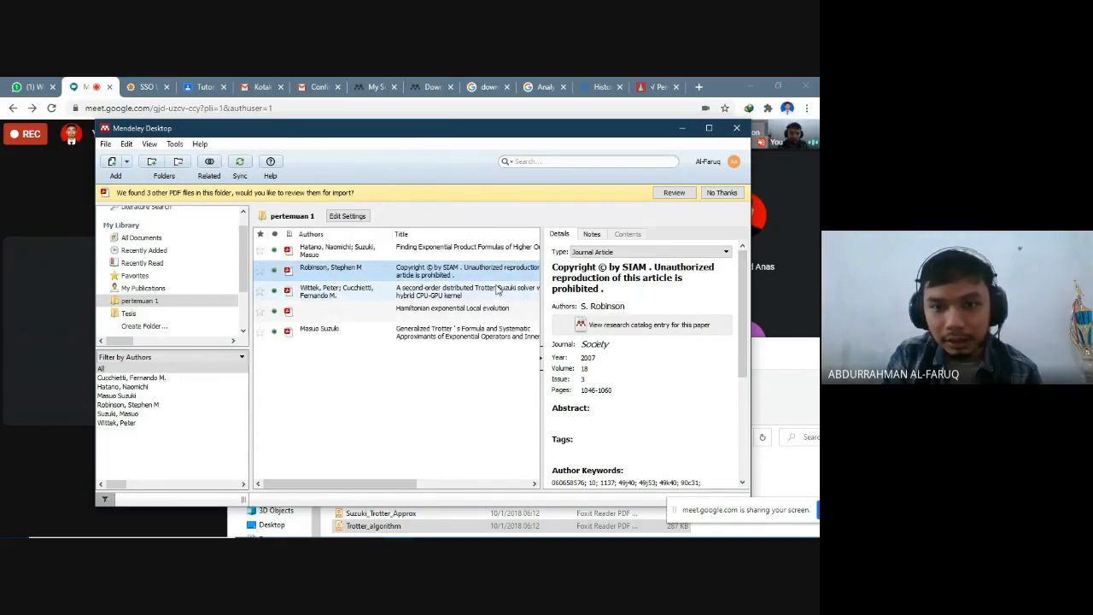
double_click(386, 272)
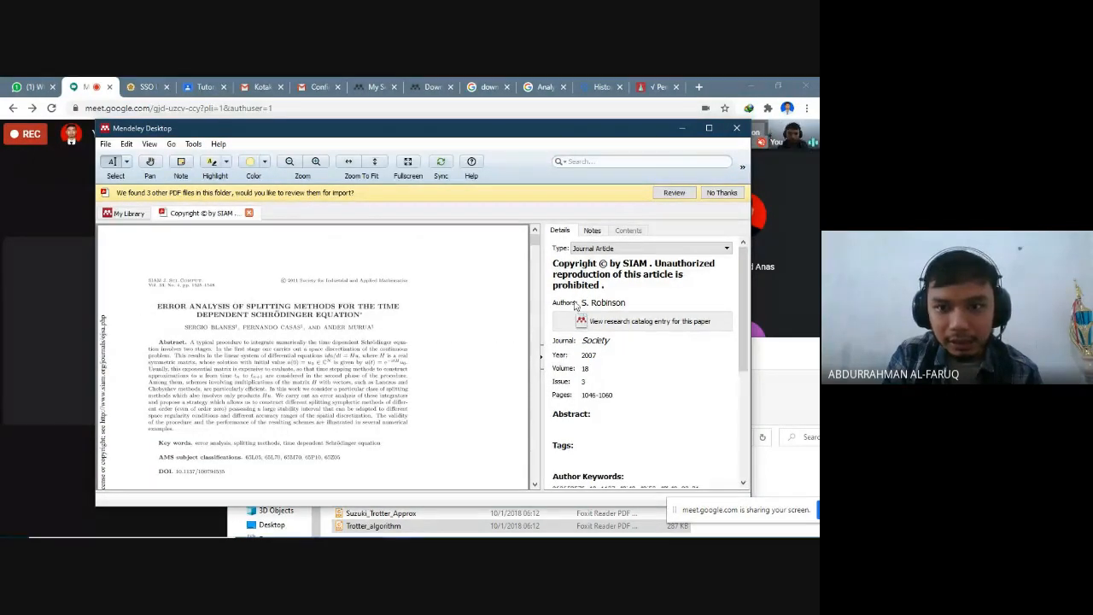
- Replace the paper's recorded title with "Error Analysis of Splitting Methods for The Time Dependent Schrodinger Equation"
left_click_drag(618, 288, 546, 251)
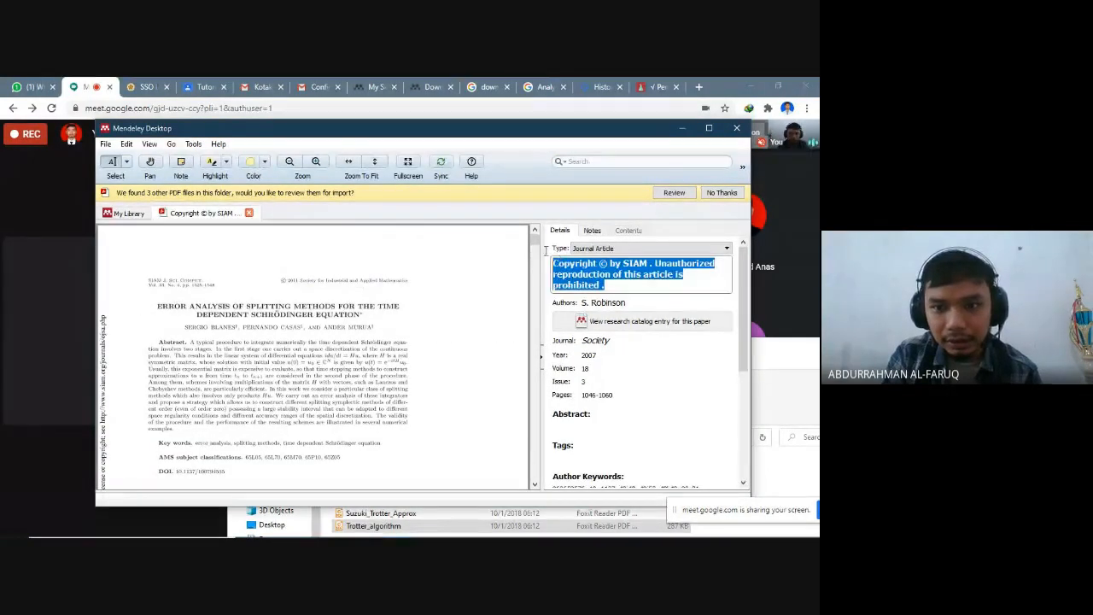
type("ERROR")
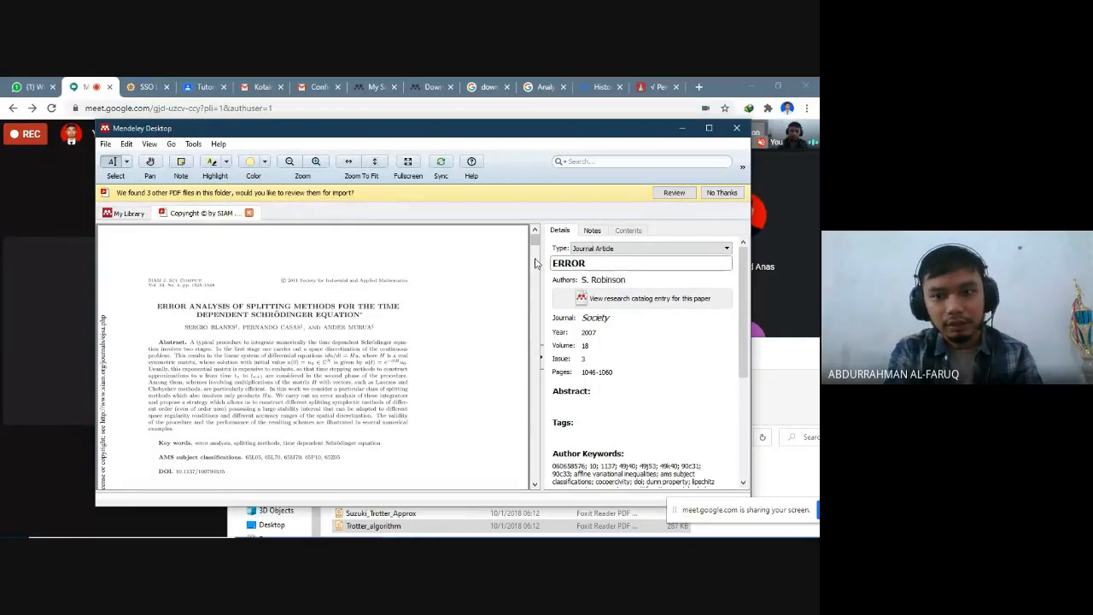
key("BackSpace")
key("BackSpace")
key("BackSpace")
key("BackSpace")
key("BackSpace")
key("BackSpace")
type("Error Analysis of S")
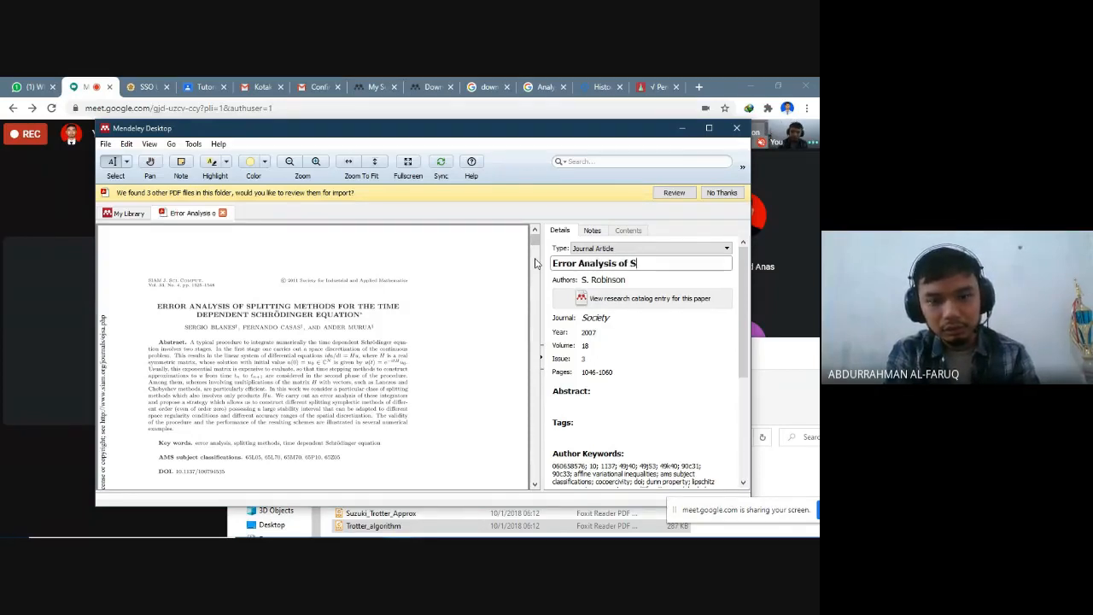
type("pl")
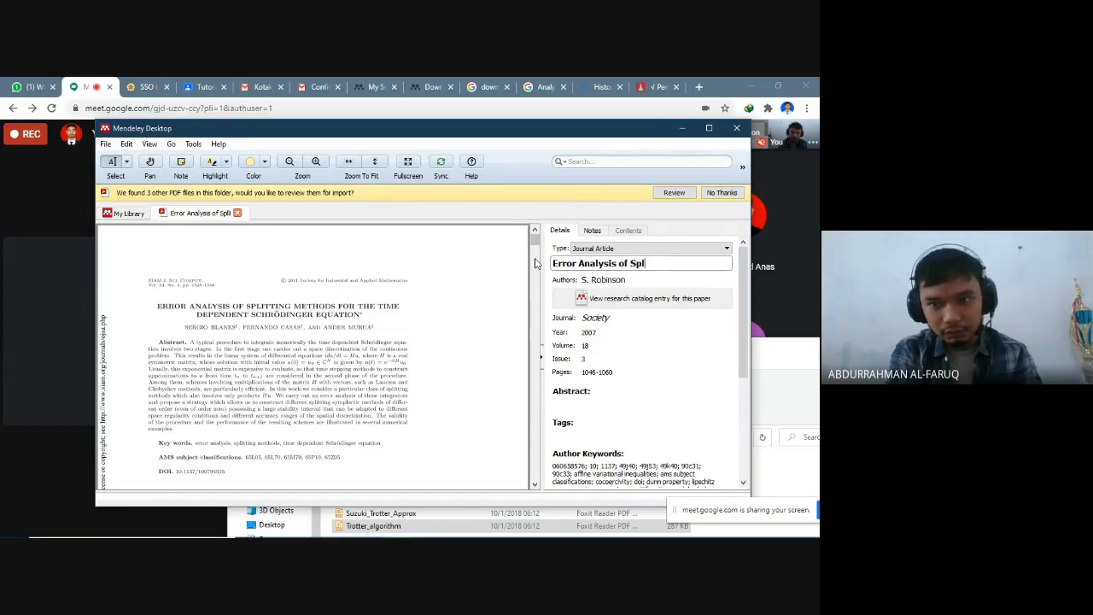
type("itting")
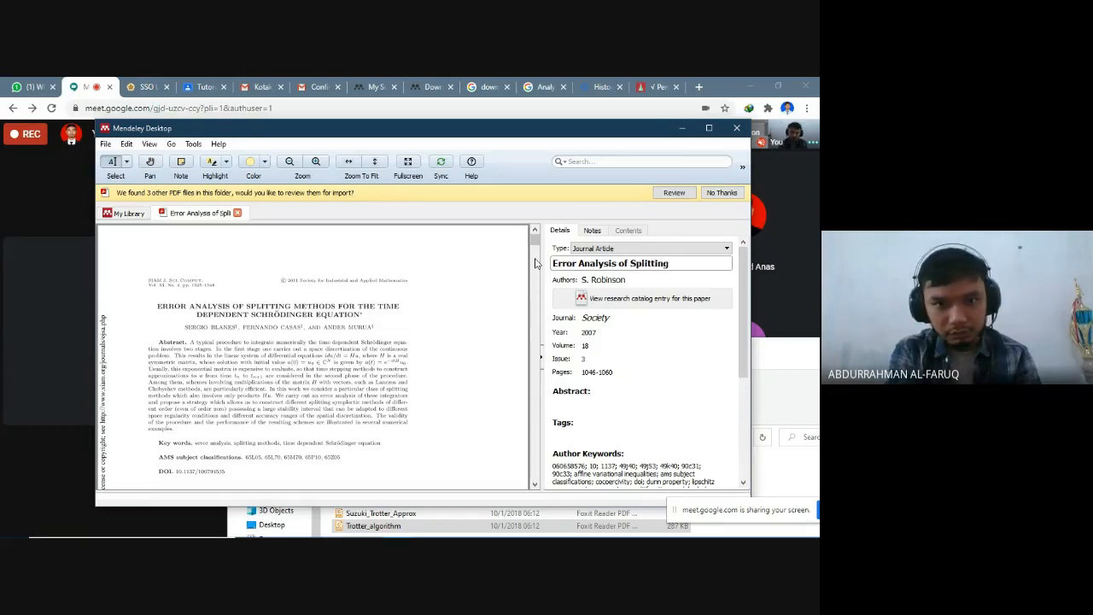
type(" Method")
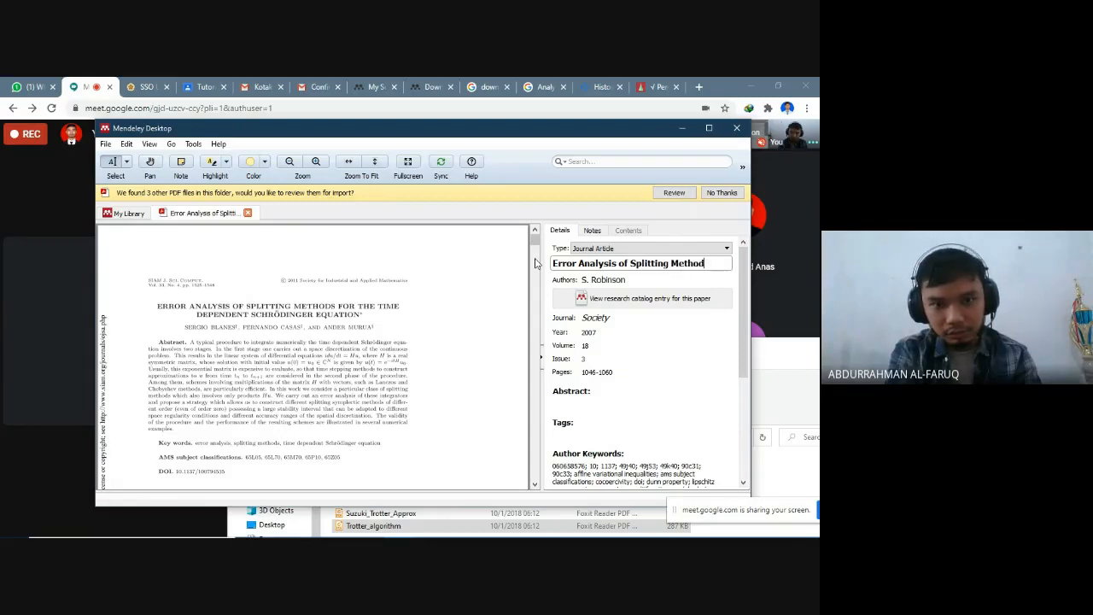
type("s for the")
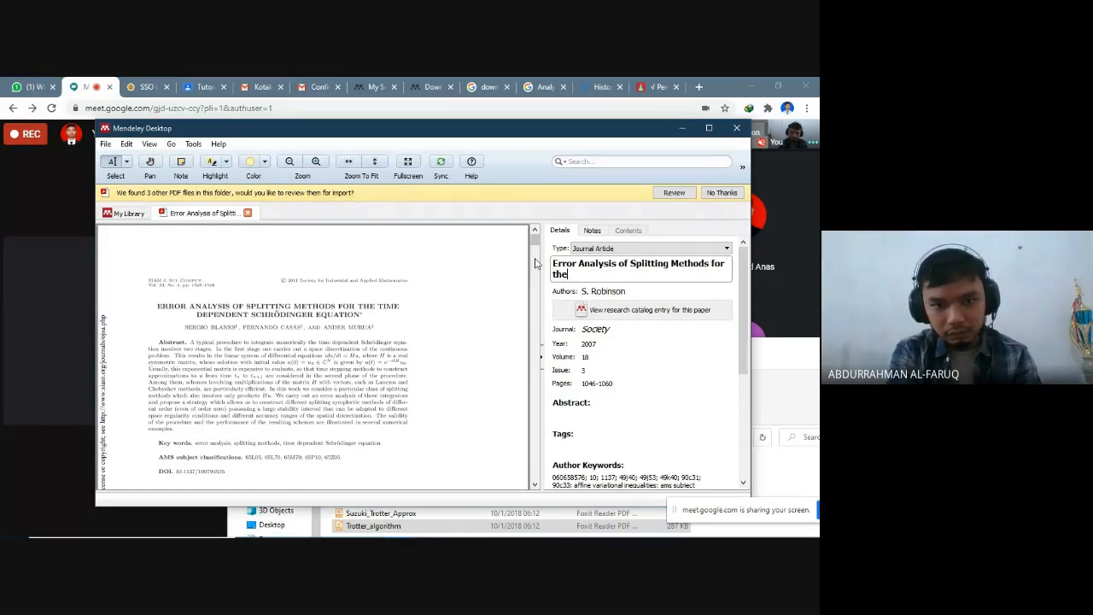
key("Return")
type("T")
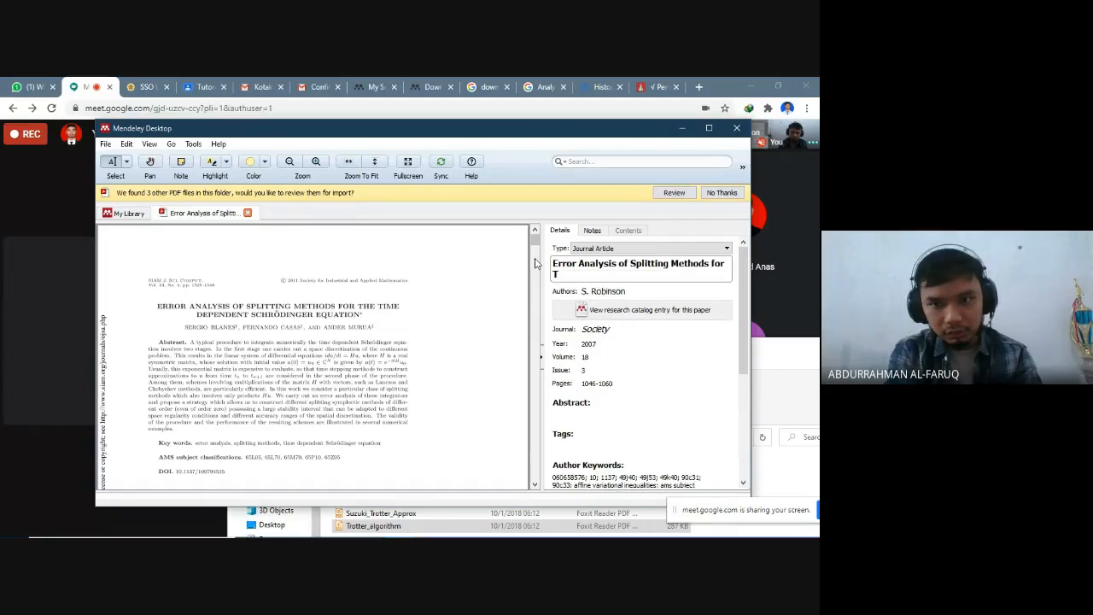
type("he Time d")
key("BackSpace")
type("Dependent Schrodinger Eq")
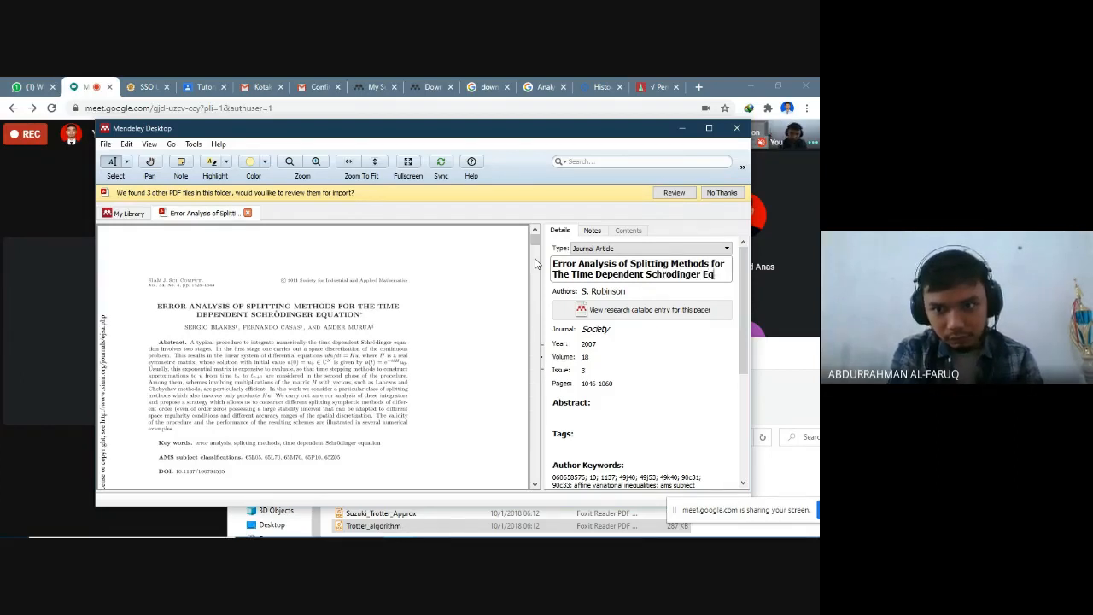
type("tion")
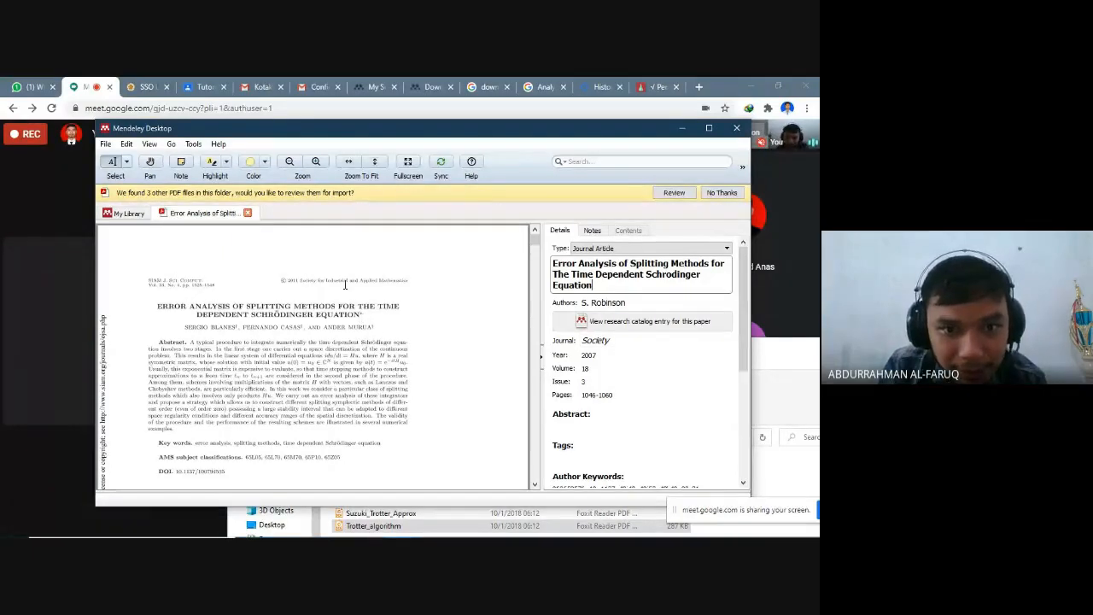
- Examine the paper's first page for the journal reference, publisher, authors and footnotes to compare with its recorded details
left_click_drag(300, 282, 396, 282)
left_click(427, 343)
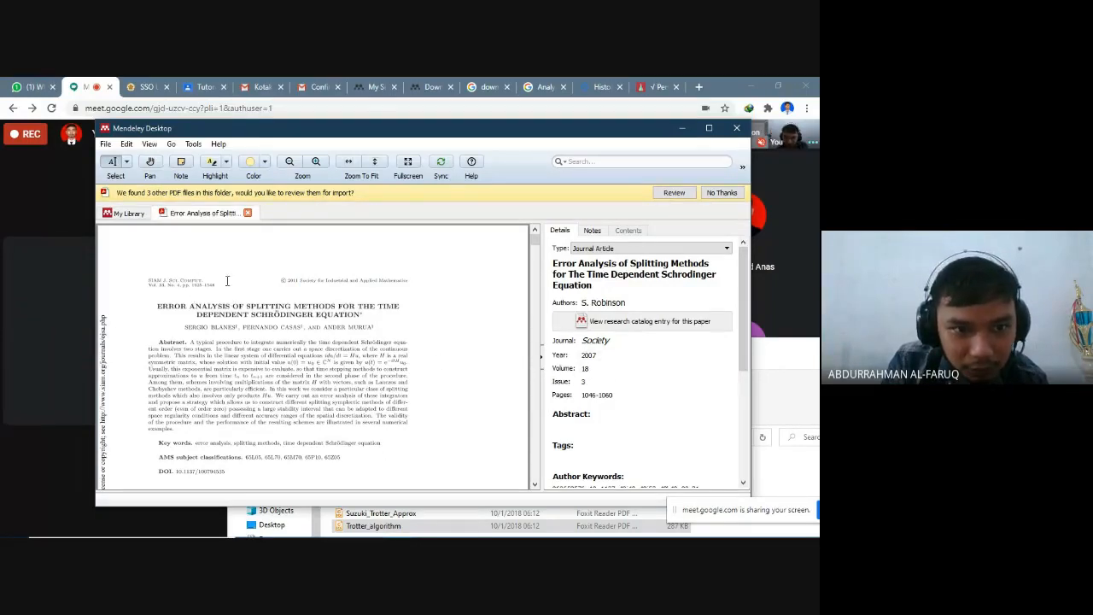
scroll(170, 325, "down", 4)
scroll(316, 336, "up", 4)
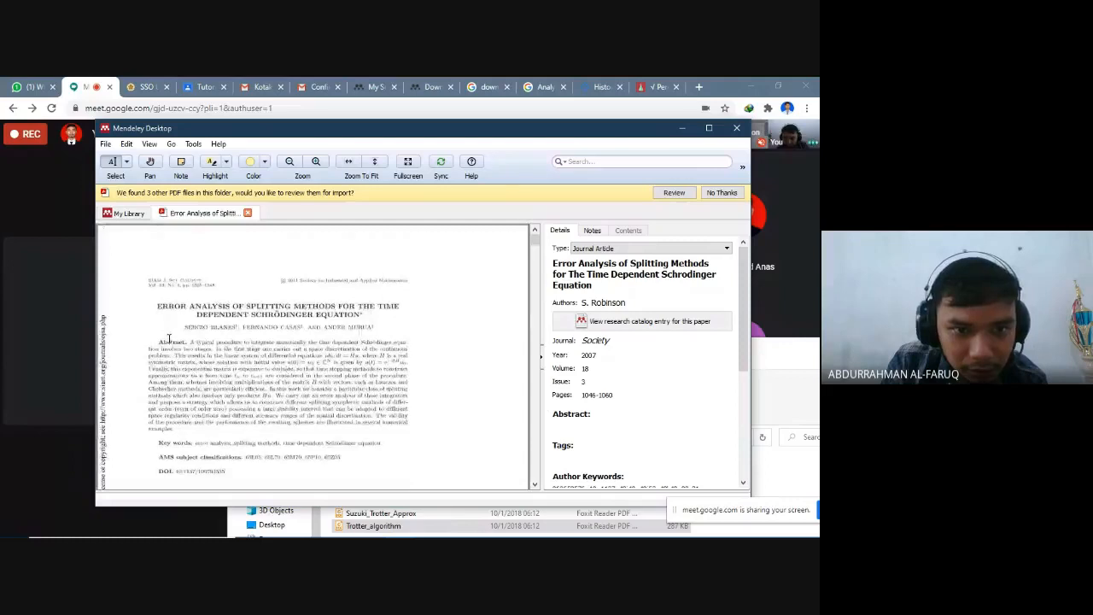
scroll(316, 335, "down", 5)
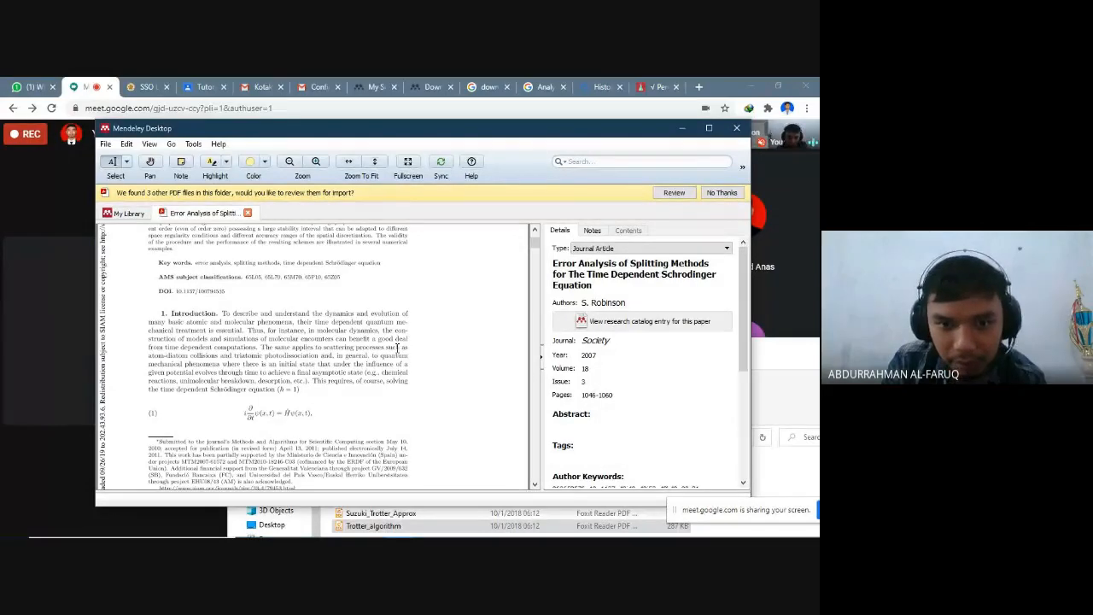
scroll(397, 348, "up", 5)
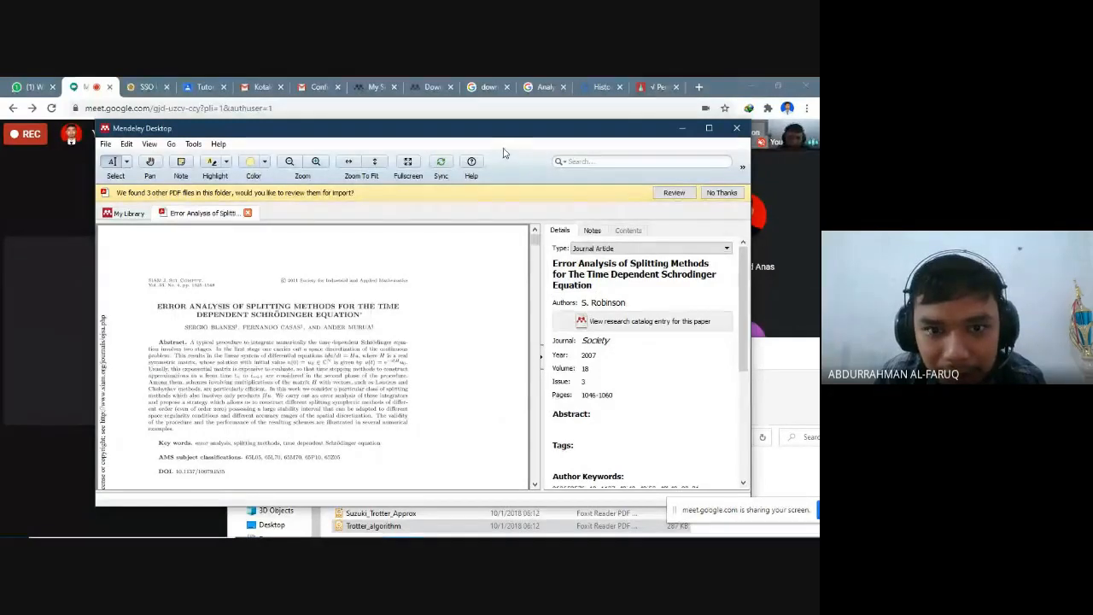
scroll(215, 293, "down", 2)
scroll(224, 293, "up", 2)
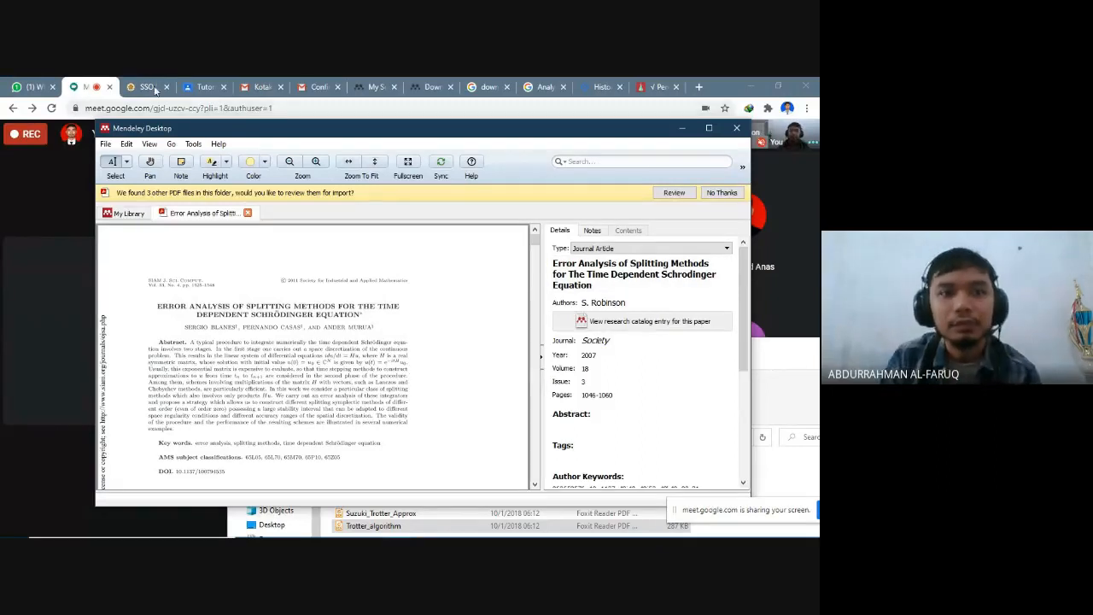
- Select the paper's full corrected title in its details and minimize Mendeley Desktop to return to the browser
left_click(682, 129)
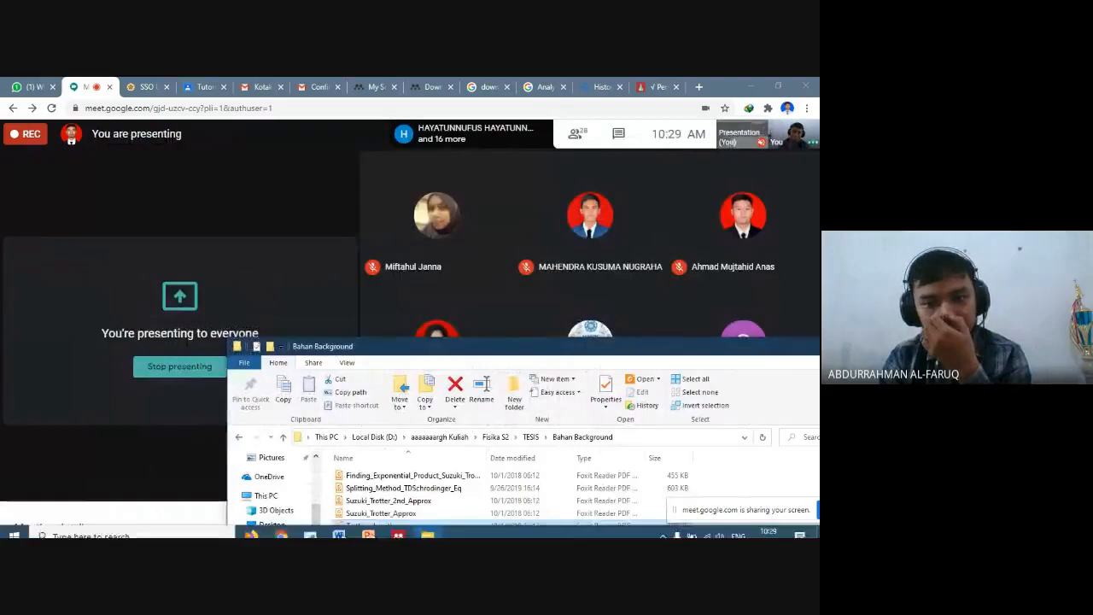
left_click(398, 527)
left_click(598, 273)
left_click_drag(592, 286, 556, 258)
key("ctrl+c")
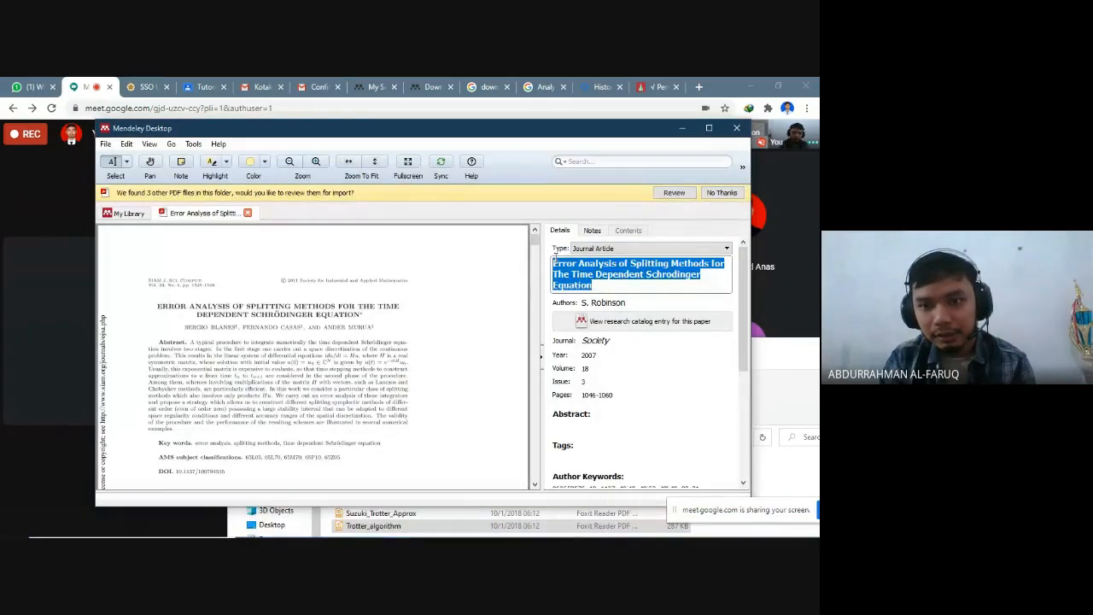
left_click(683, 130)
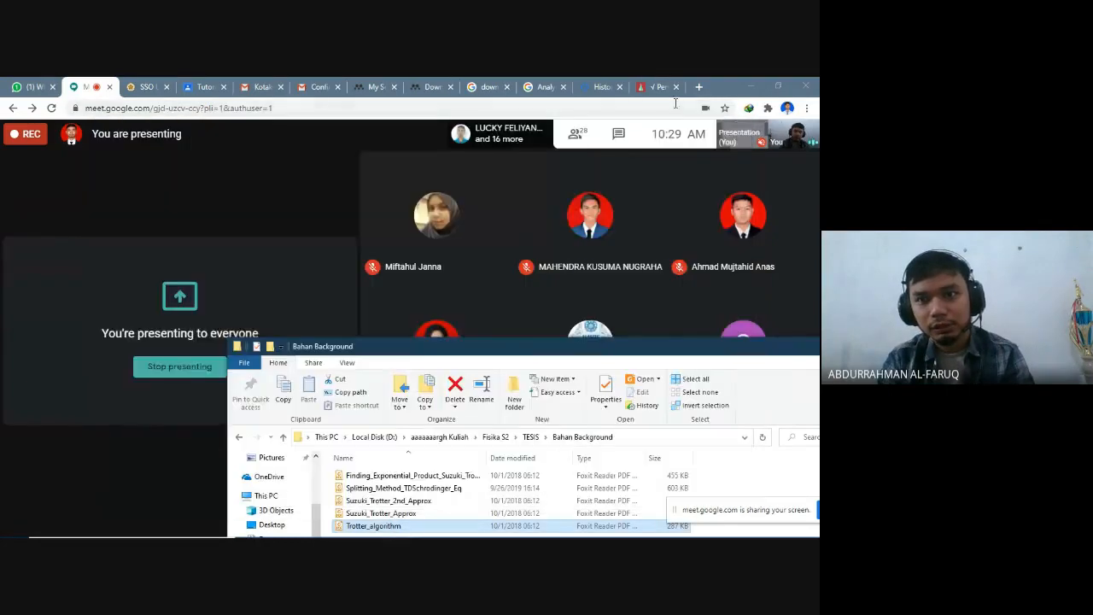
- Close the history tab, search the web for "Error Analysis of Splitting Methods for The Time Dependent Schrodinger Equation" and open the arXiv result
left_click(619, 86)
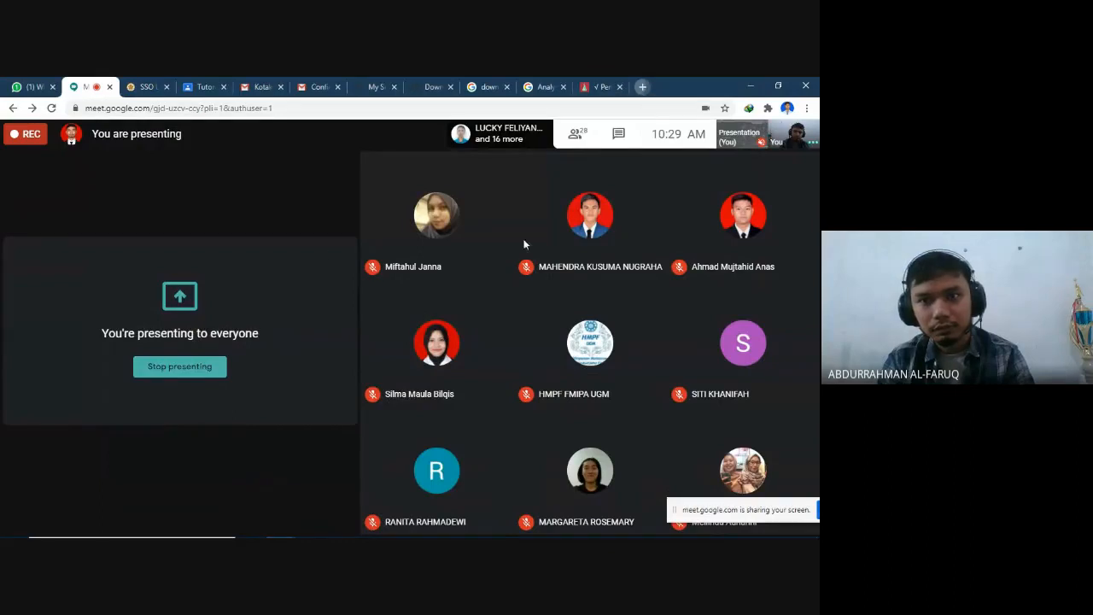
key("ctrl+t")
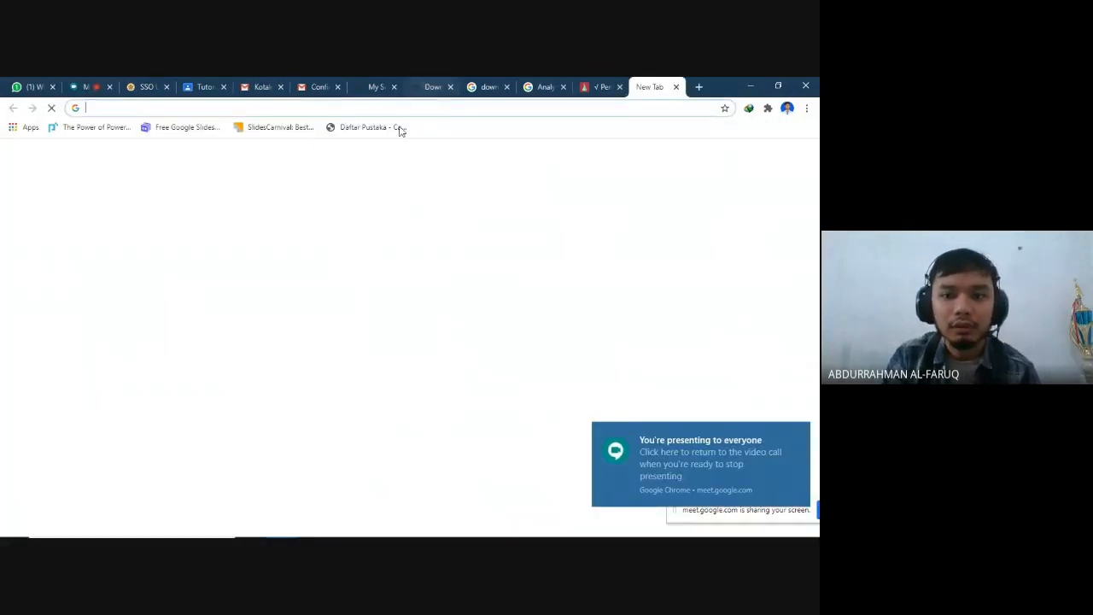
left_click(279, 111)
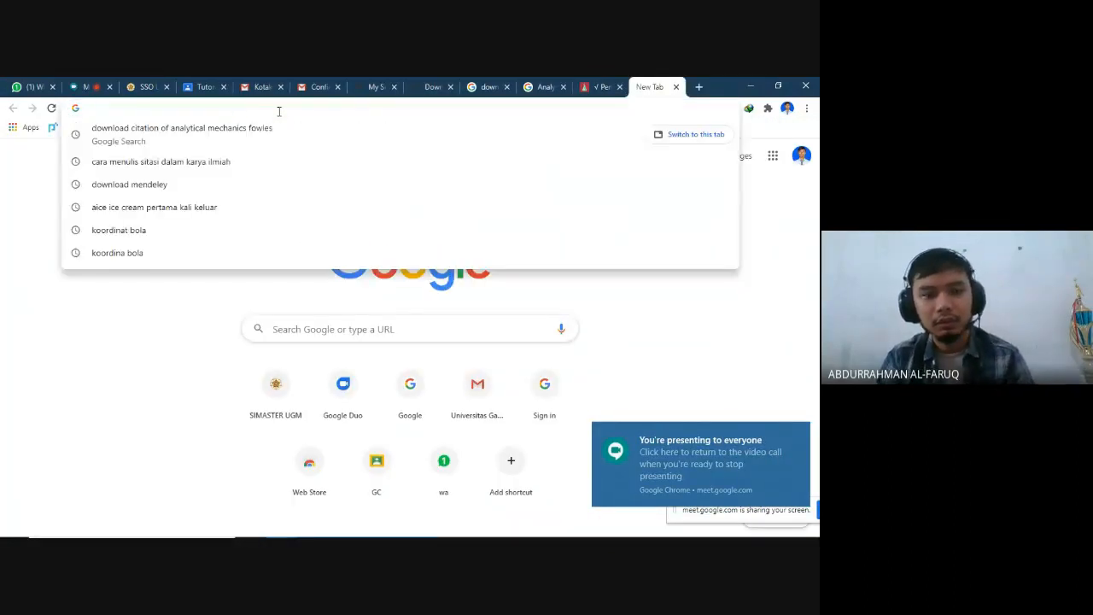
key("ctrl+v")
key("Return")
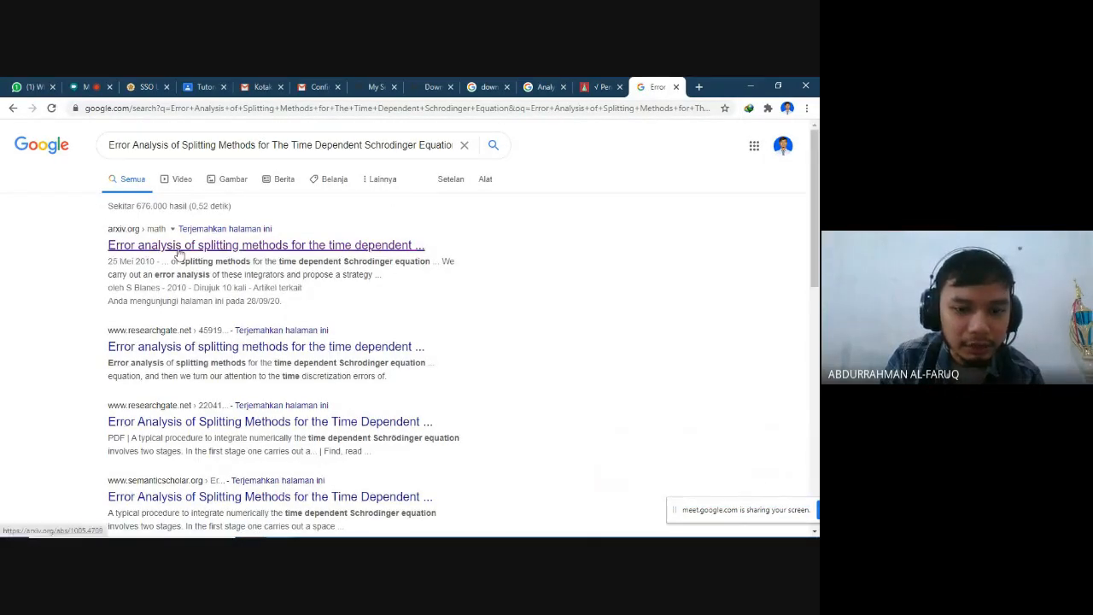
left_click(295, 244)
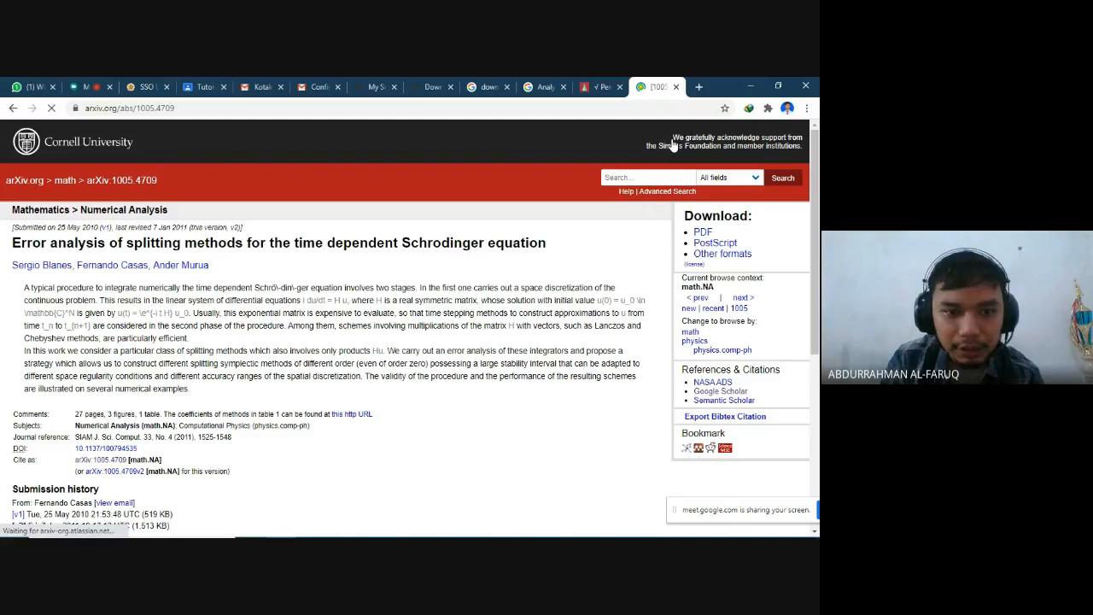
- Look up the arXiv paper on Google Scholar in a separate tab and open its publisher article page at SIAM
scroll(673, 145, "down", 3)
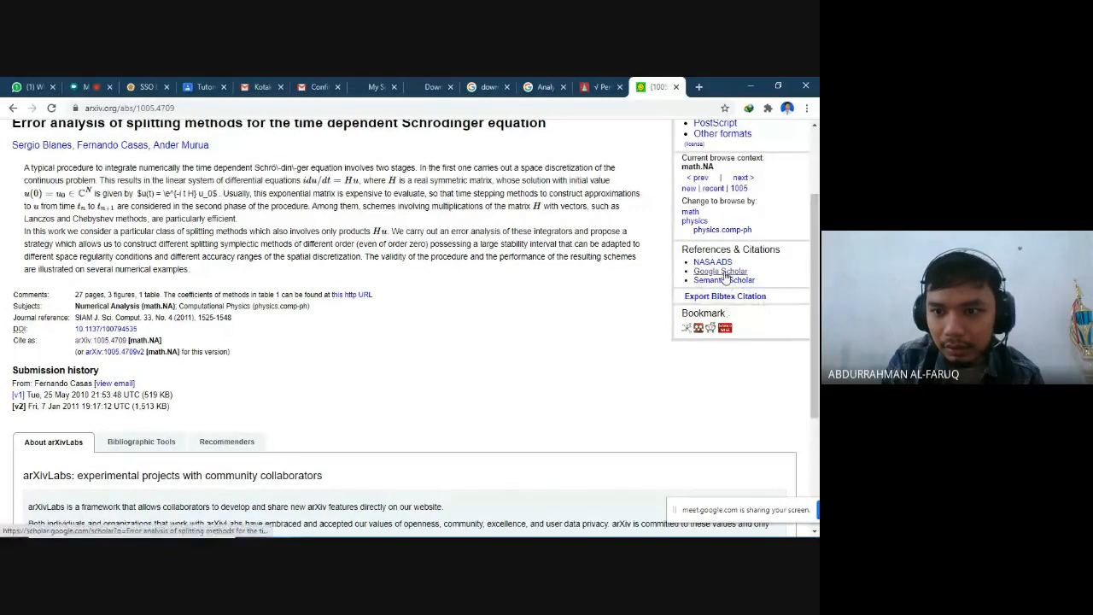
middle_click(728, 274)
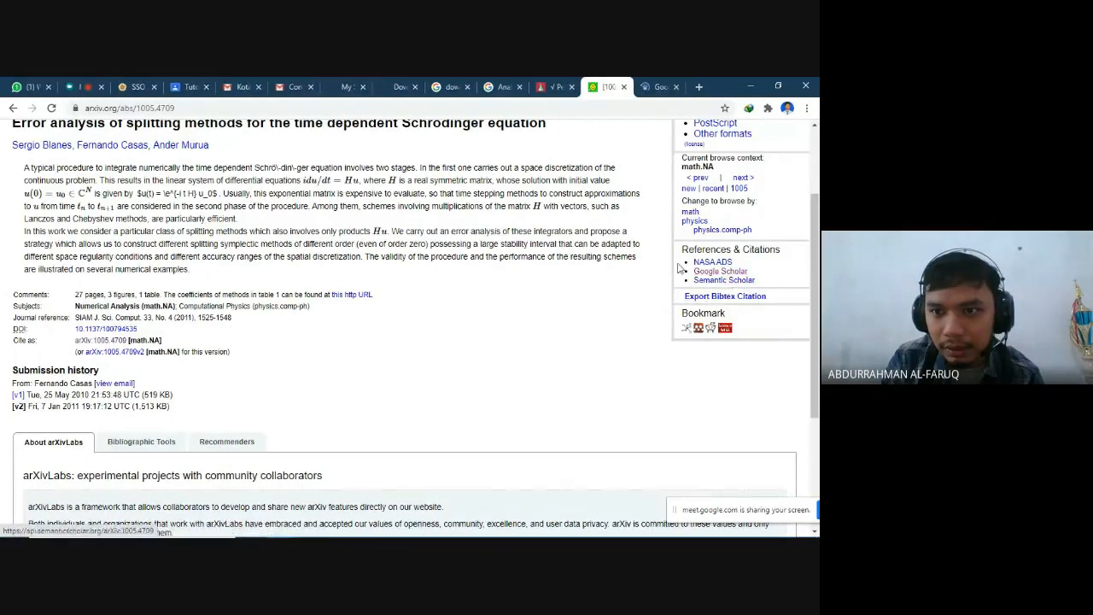
left_click(656, 88)
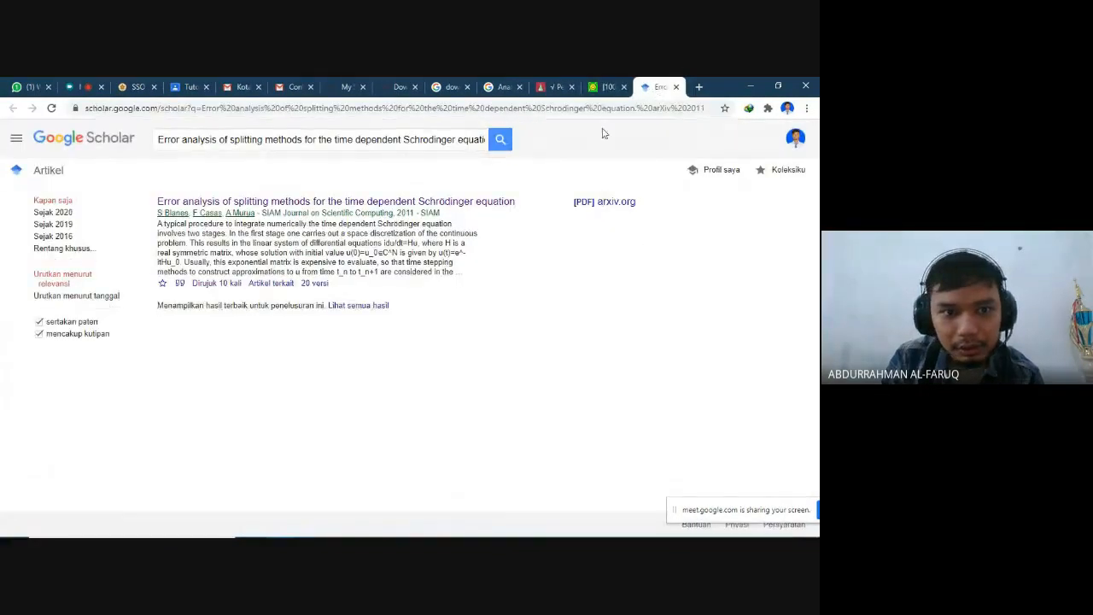
left_click(500, 205)
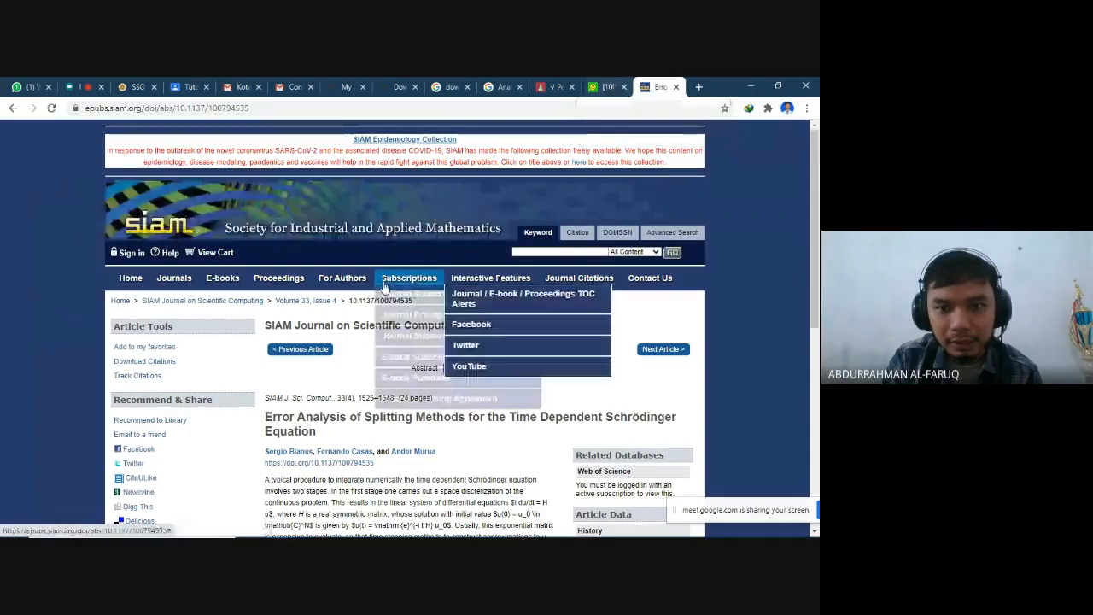
- Examine the SIAM article page for journal, volume, authors, publication data, citing works and citation tools
scroll(696, 358, "down", 3)
scroll(696, 358, "up", 3)
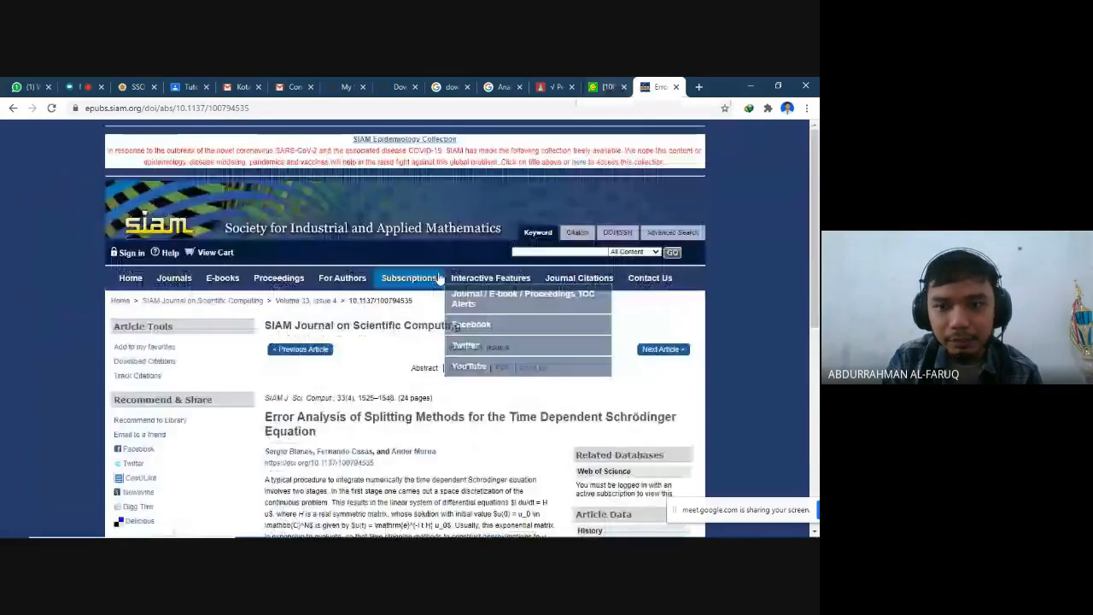
scroll(438, 278, "down", 1)
scroll(389, 288, "down", 3)
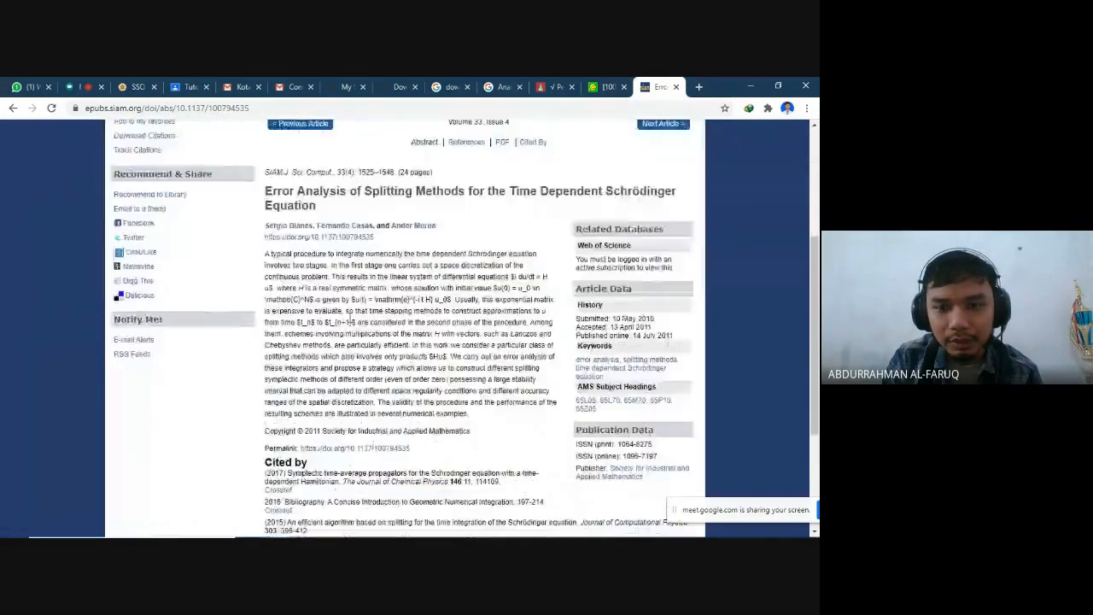
scroll(350, 320, "up", 4)
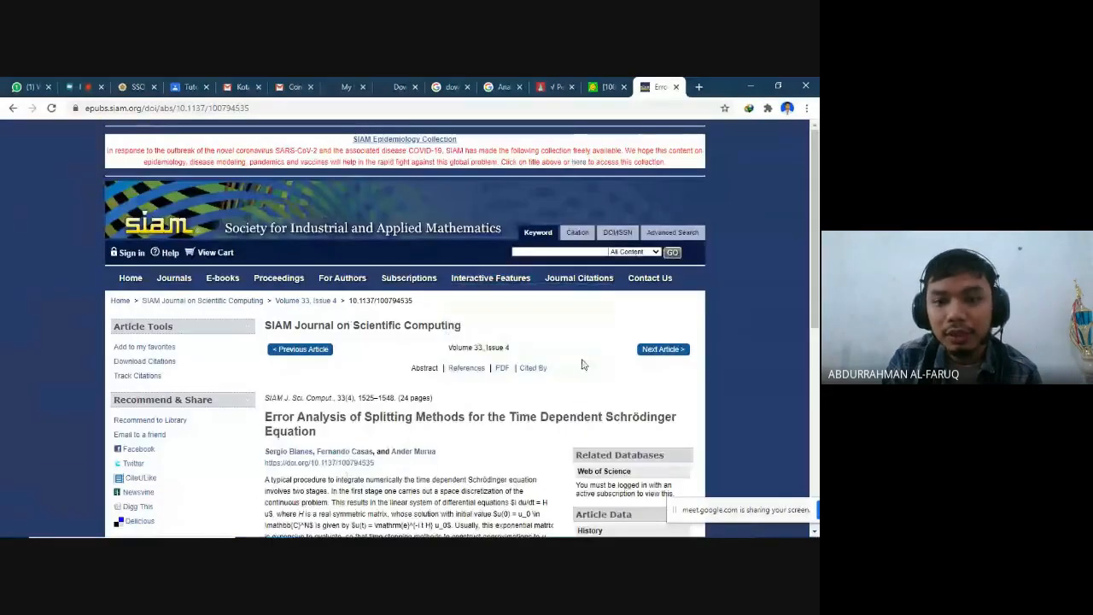
scroll(547, 376, "down", 2)
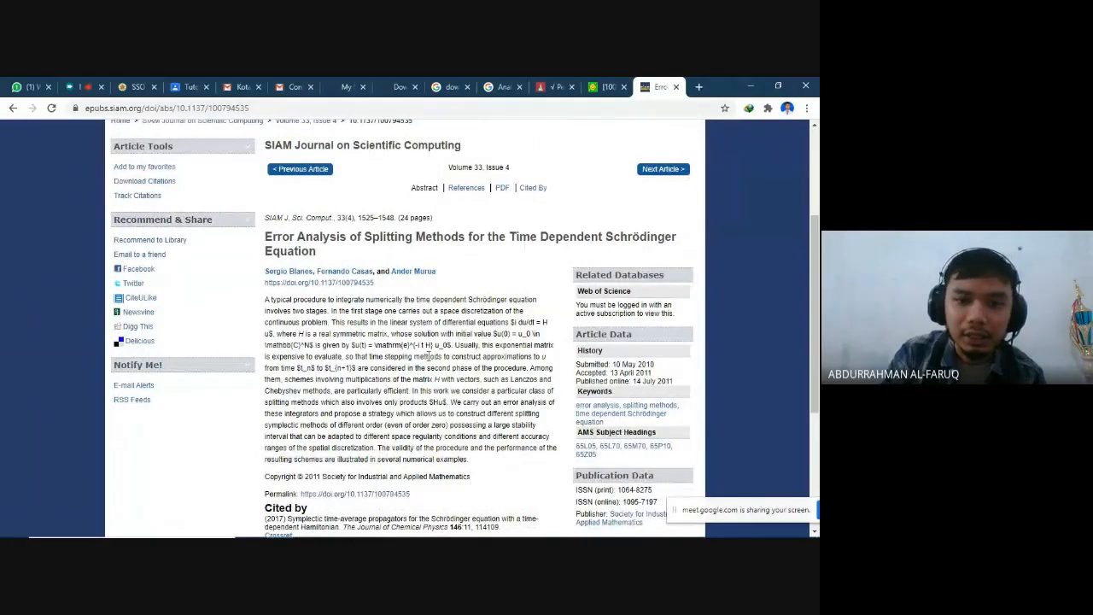
scroll(428, 357, "down", 1)
scroll(430, 352, "up", 2)
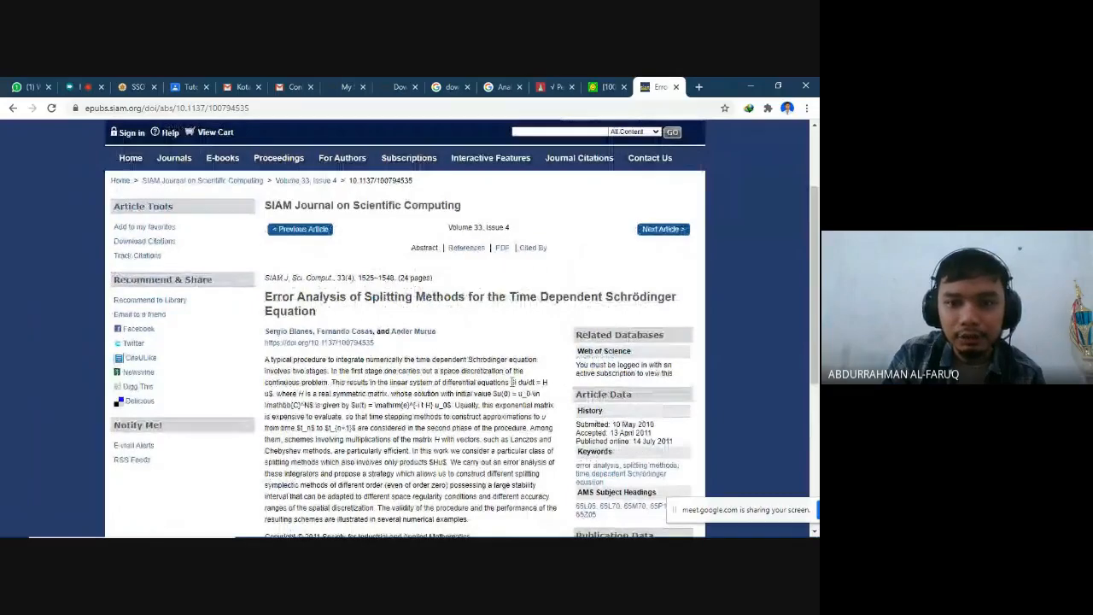
scroll(512, 385, "down", 3)
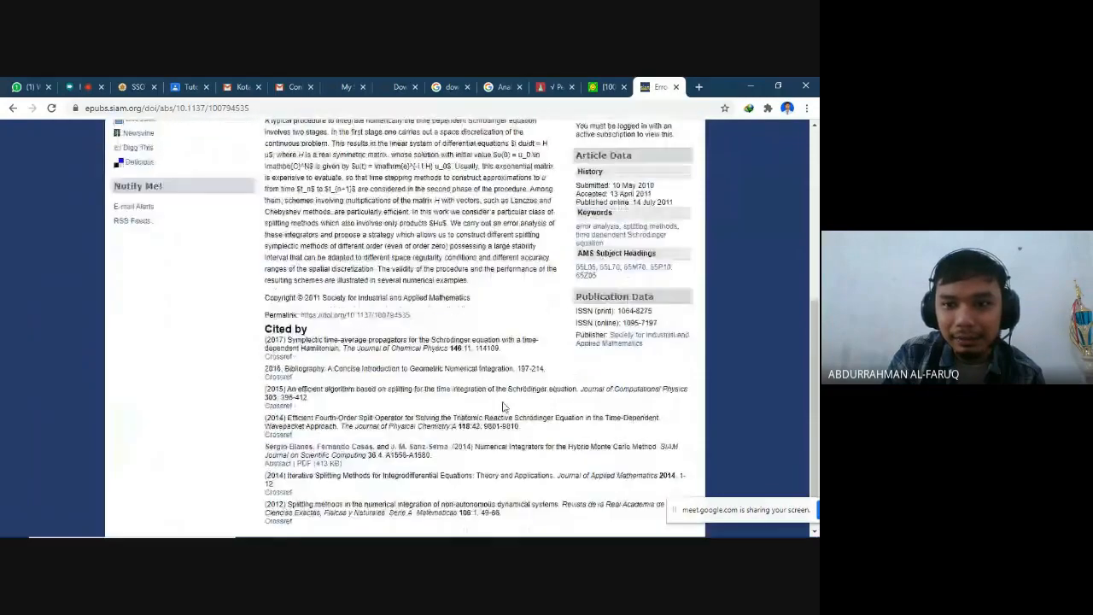
scroll(495, 384, "up", 2)
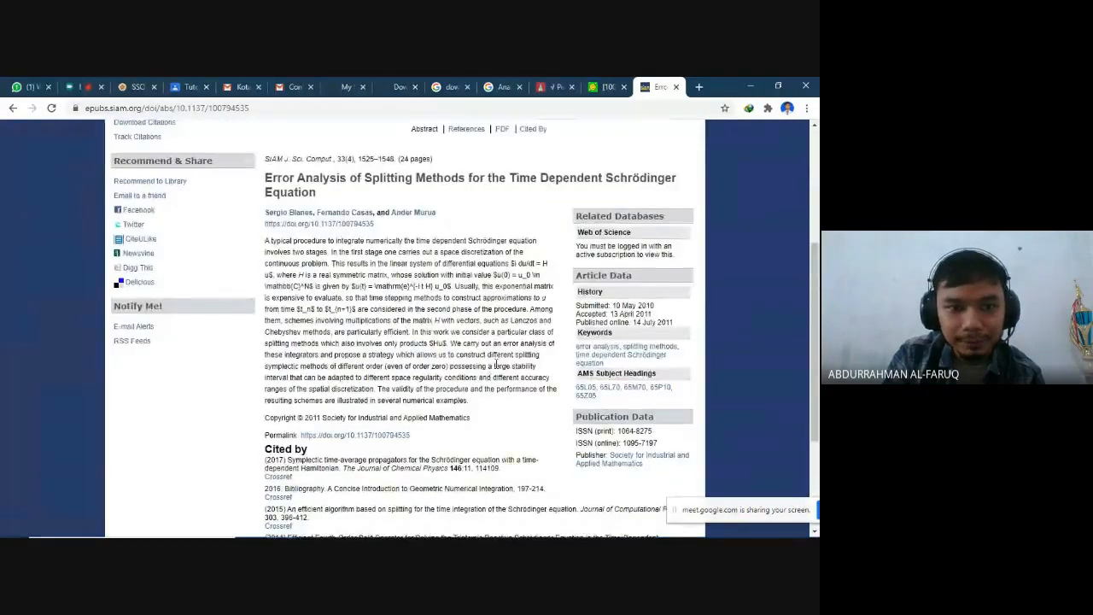
scroll(495, 365, "up", 1)
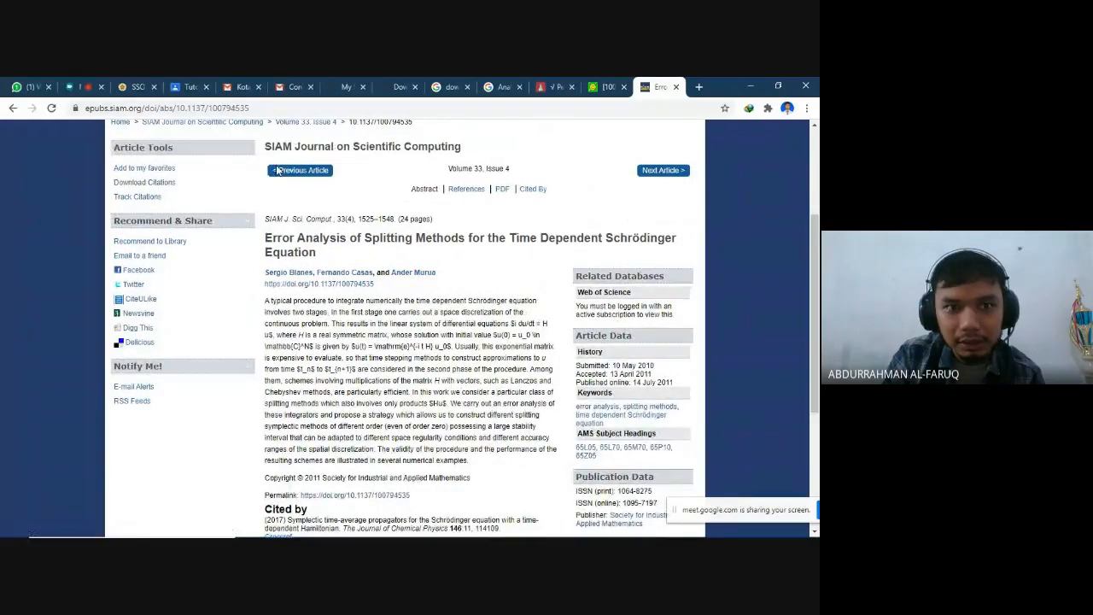
- Return to the paper's arXiv page, display its BibTeX citation, review the entries and close the citation window
left_click(607, 87)
scroll(205, 195, "up", 2)
scroll(205, 195, "down", 2)
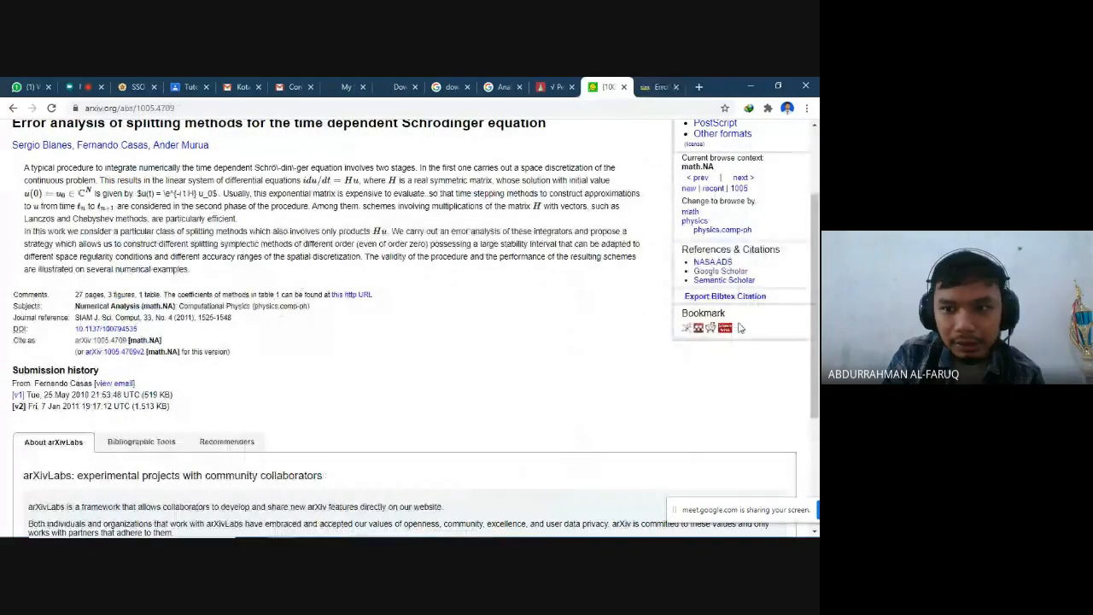
left_click(748, 296)
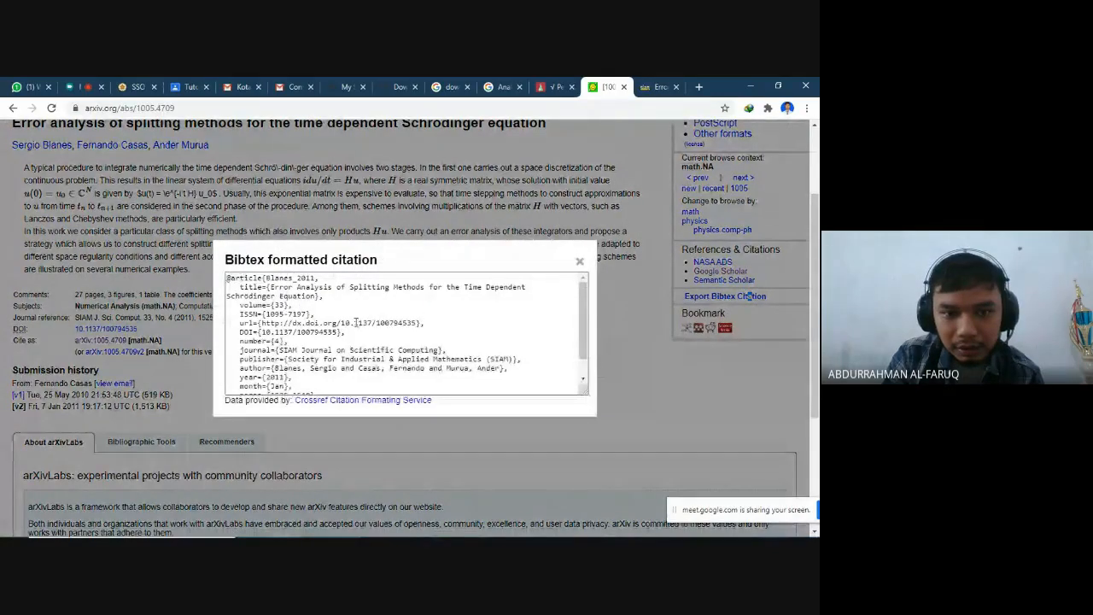
scroll(373, 343, "down", 1)
scroll(376, 362, "up", 2)
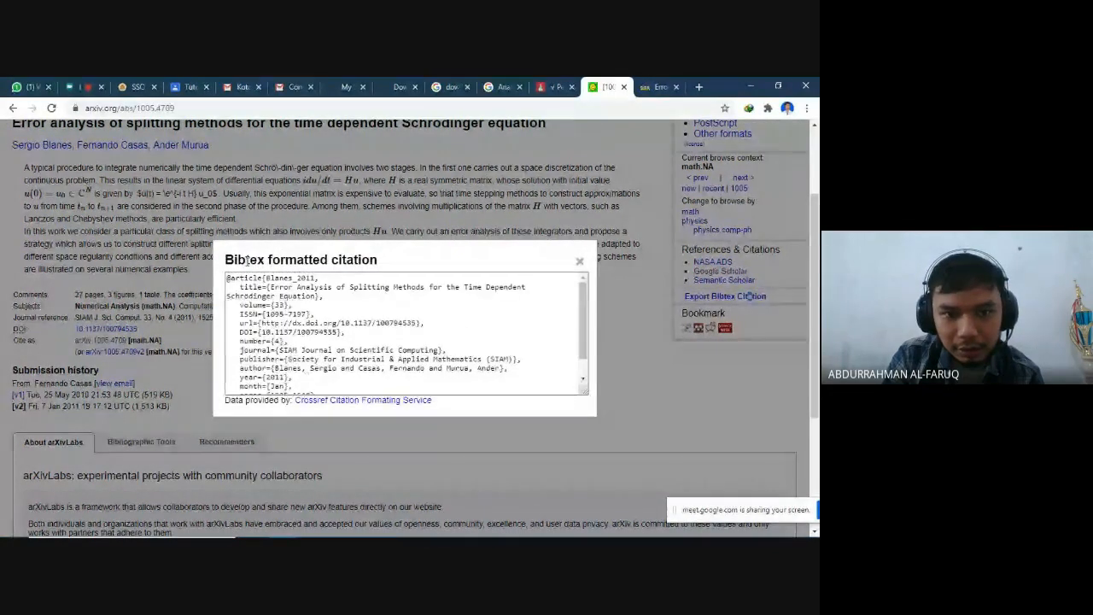
left_click(579, 261)
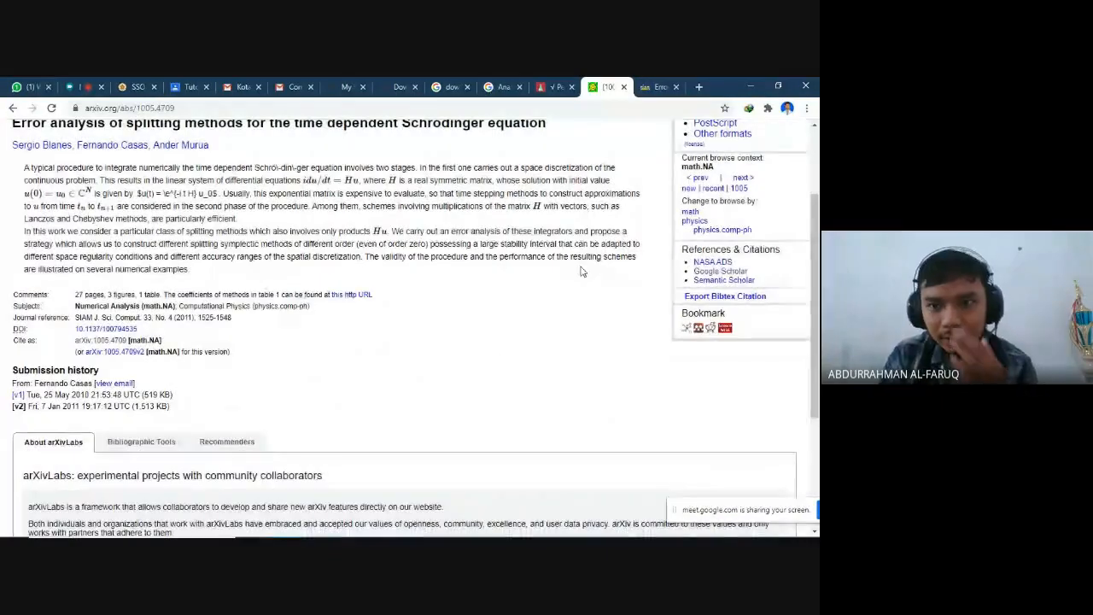
scroll(439, 378, "down", 2)
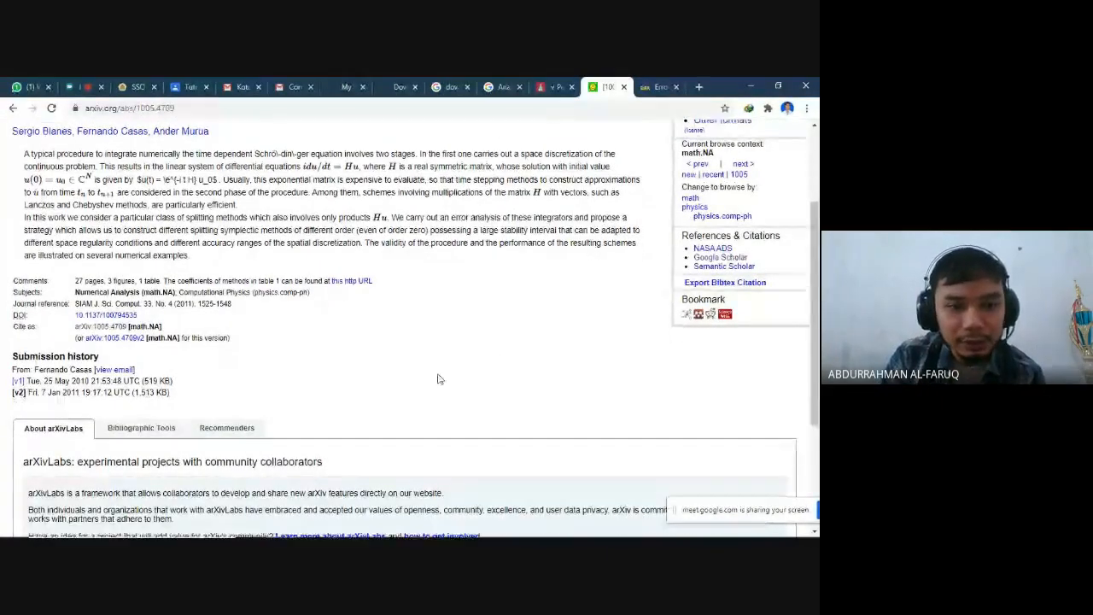
scroll(439, 378, "up", 5)
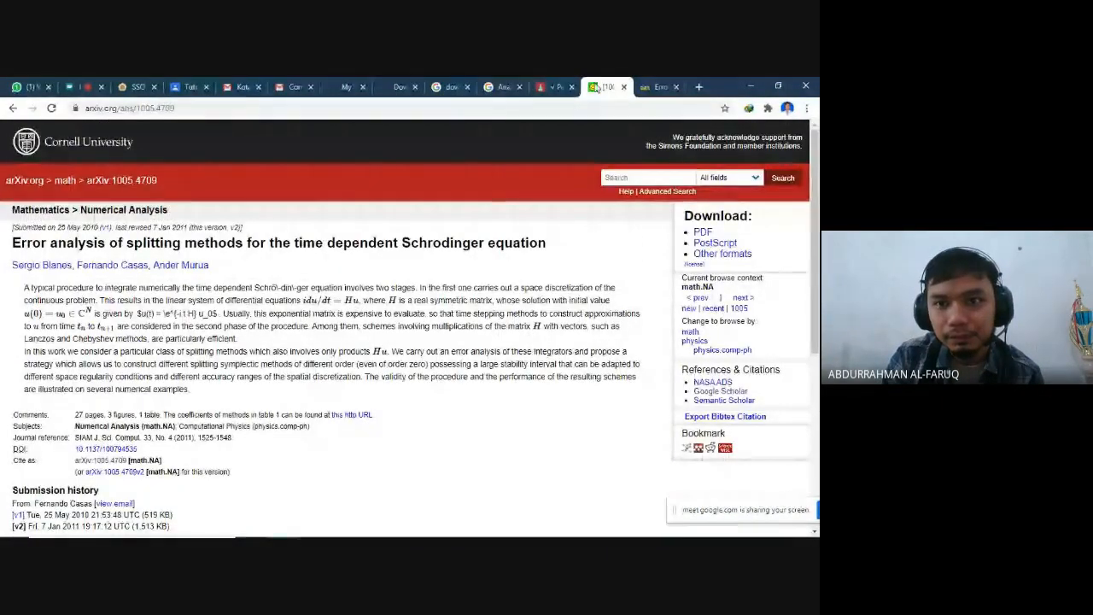
- Paste the paper's full title as a search query in a new browser tab
left_click(700, 87)
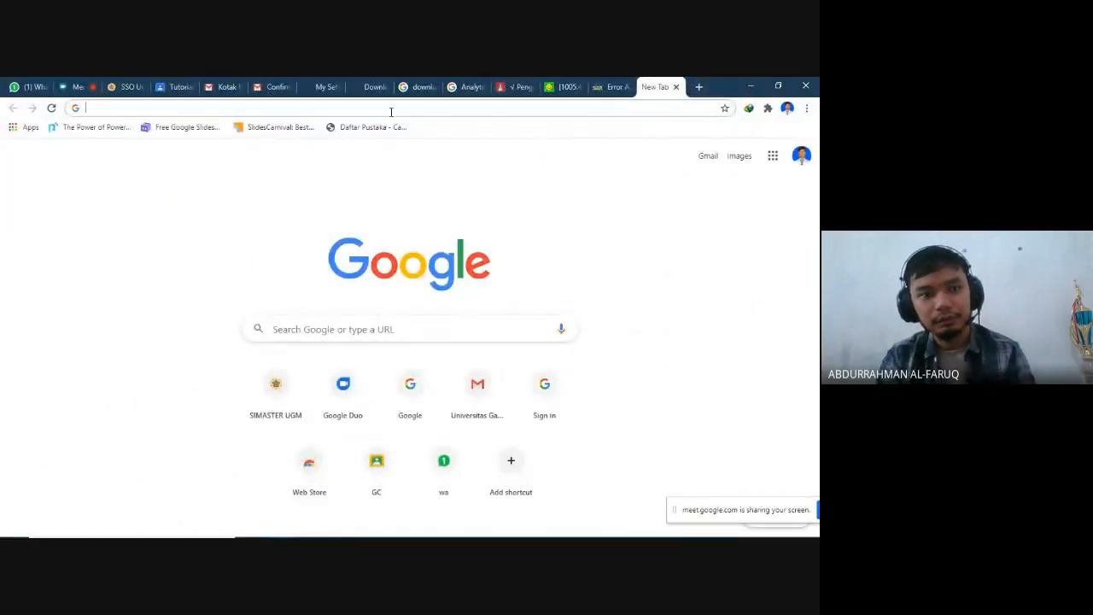
type("Error Analysis of Splitting Methods for The Time Dependent Schrodinger Equation")
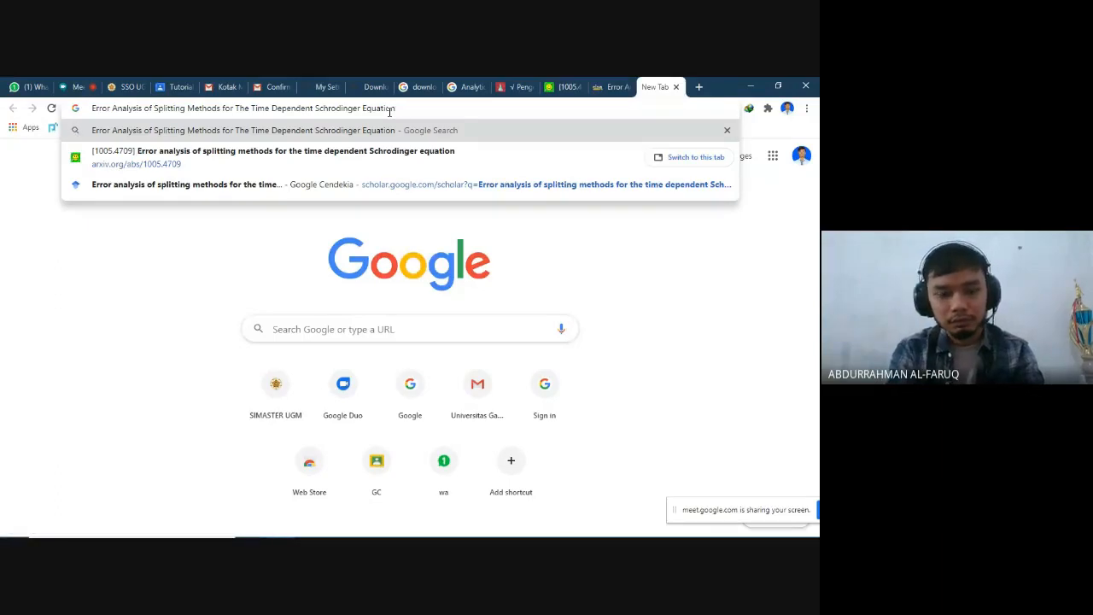
type("googl")
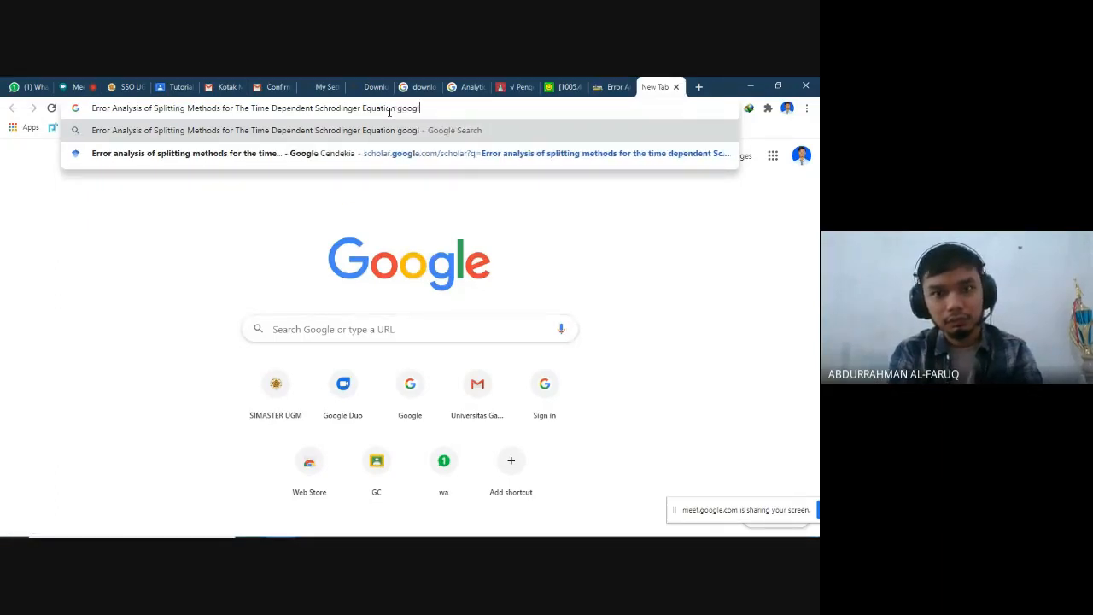
type("e boos")
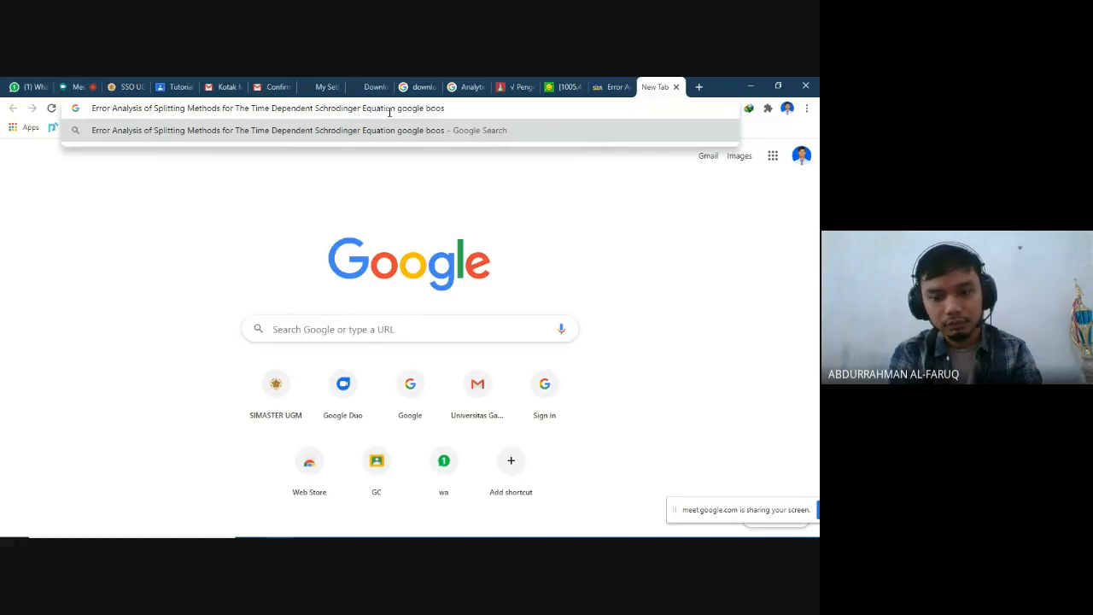
key("BackSpace")
type("ks")
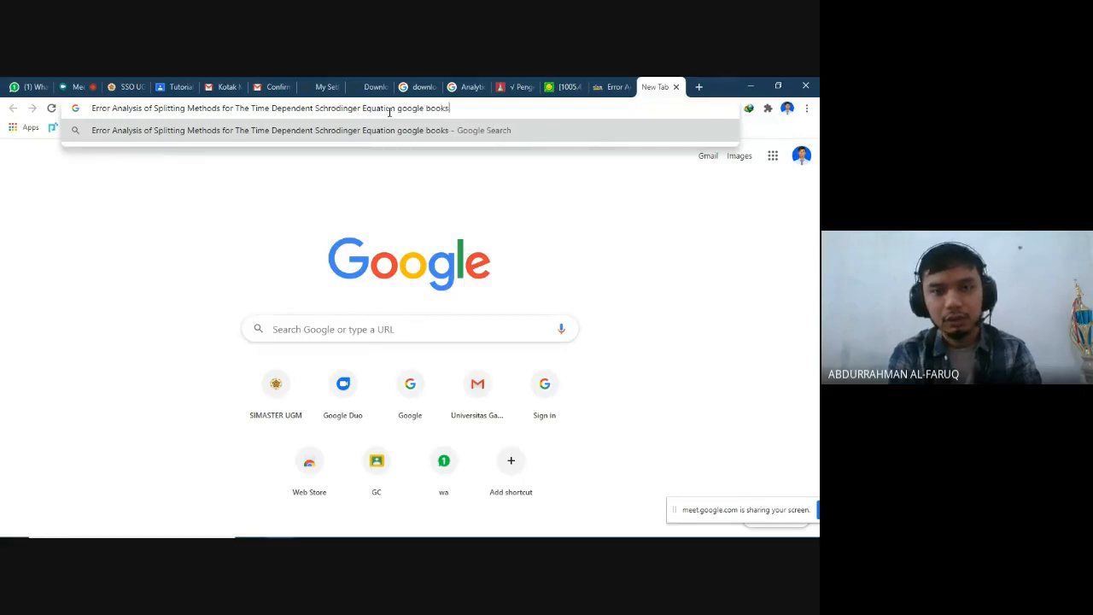
key("BackSpace")
key("BackSpace")
key("BackSpace")
key("BackSpace")
key("BackSpace")
key("BackSpace")
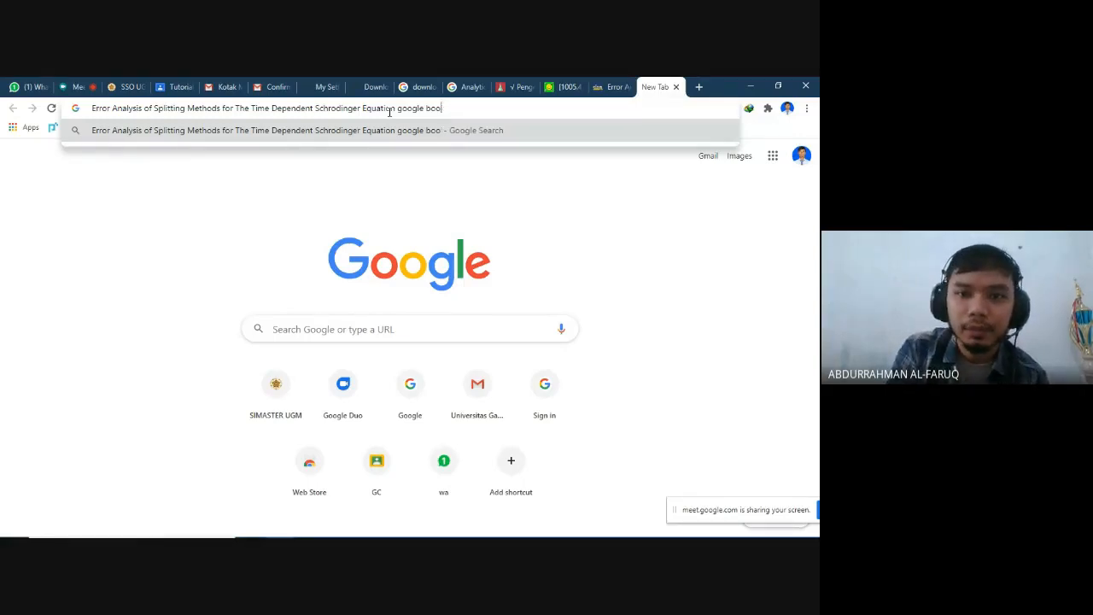
key("BackSpace")
key("BackSpace")
key("BackSpace")
key("BackSpace")
key("BackSpace")
key("BackSpace")
key("BackSpace")
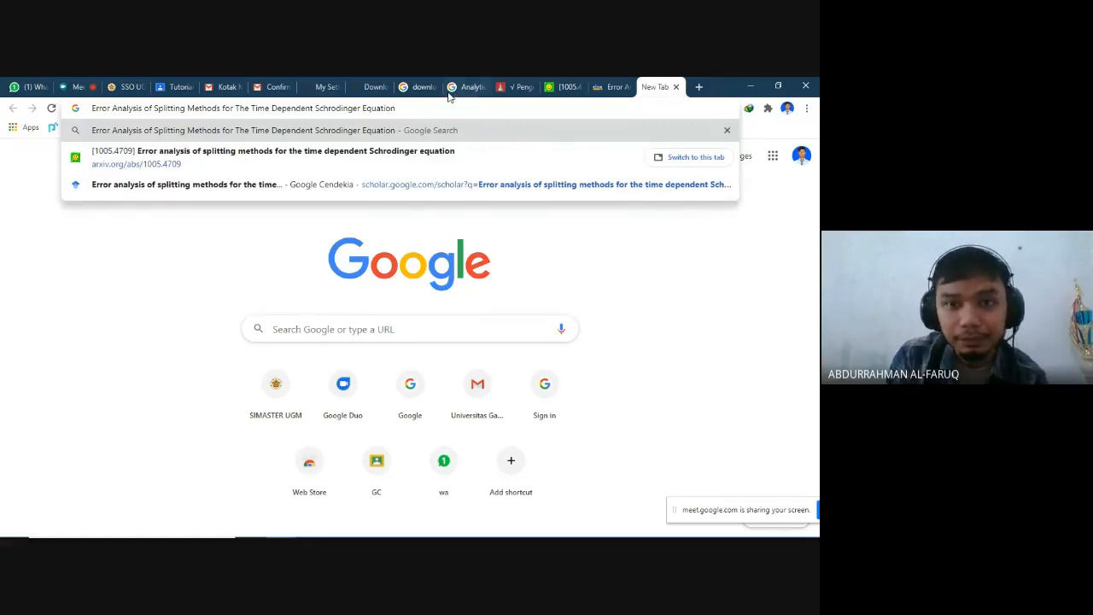
- Run the web search for the pasted title and look through the results for other sources of the paper
key("Return")
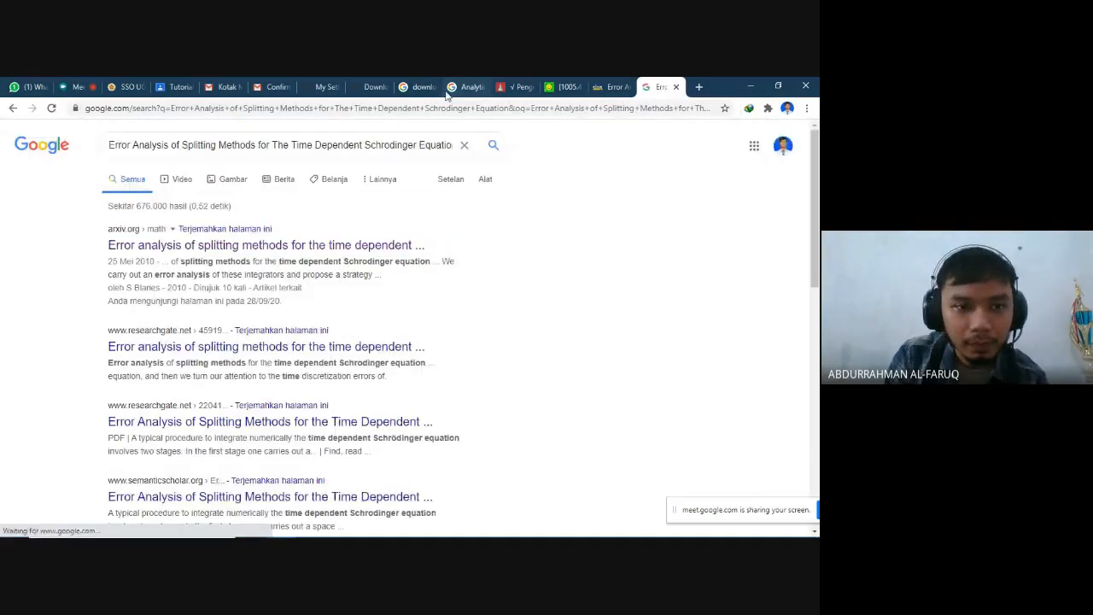
scroll(359, 393, "down", 3)
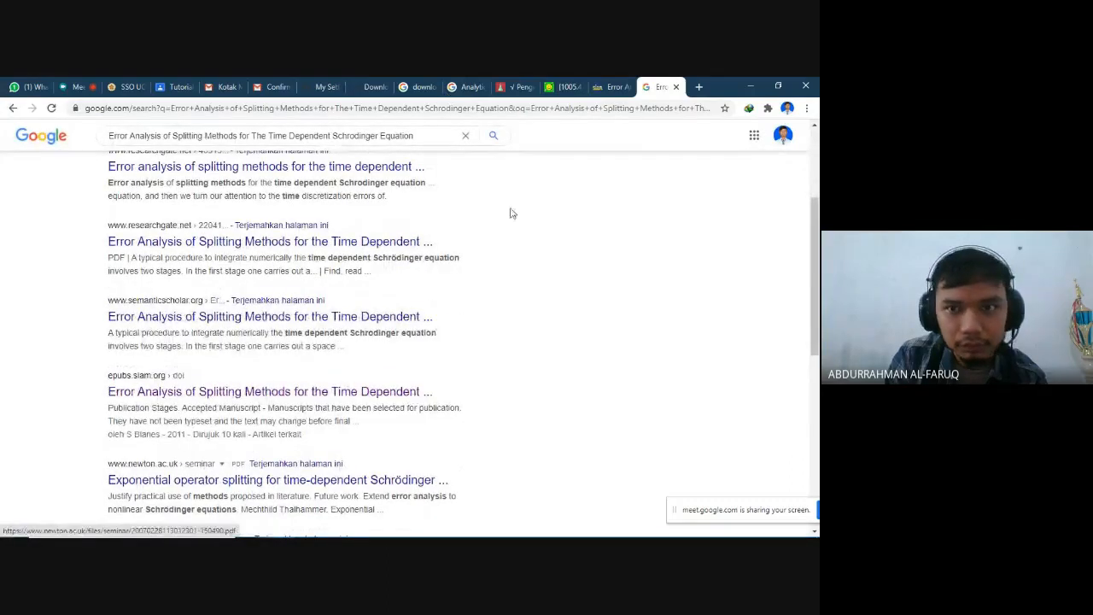
- Go back to the SIAM article and open its citation download page to review the available export formats
left_click(613, 86)
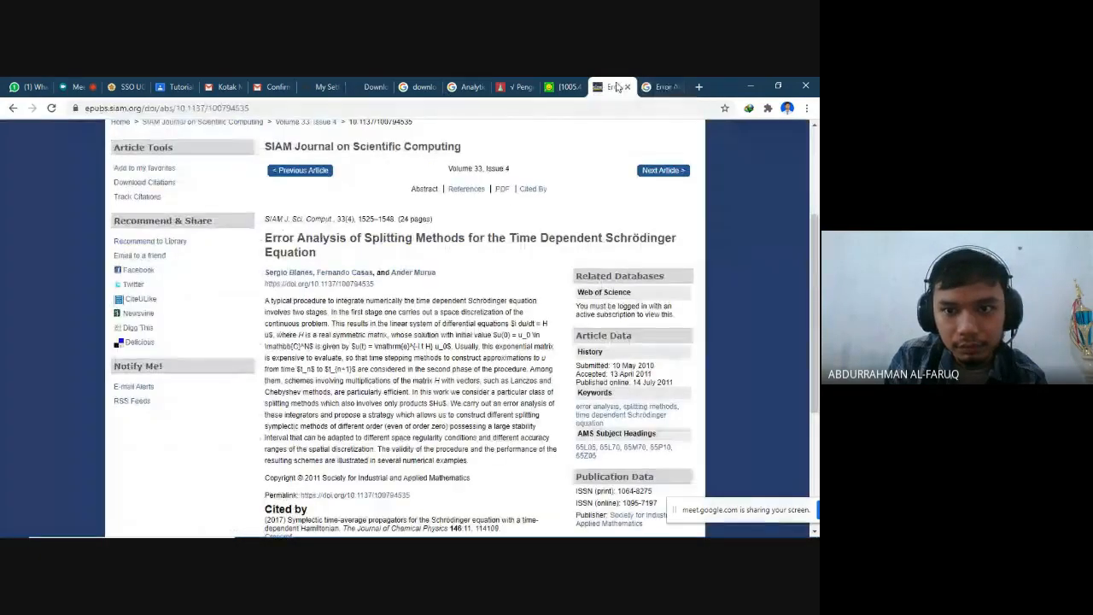
left_click(145, 183)
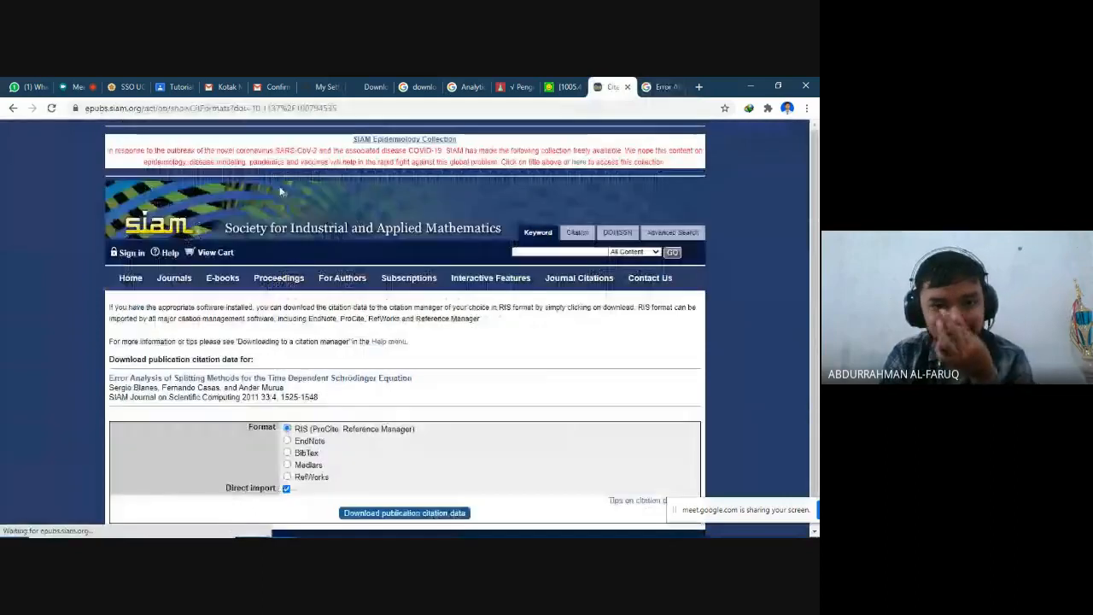
scroll(333, 239, "down", 2)
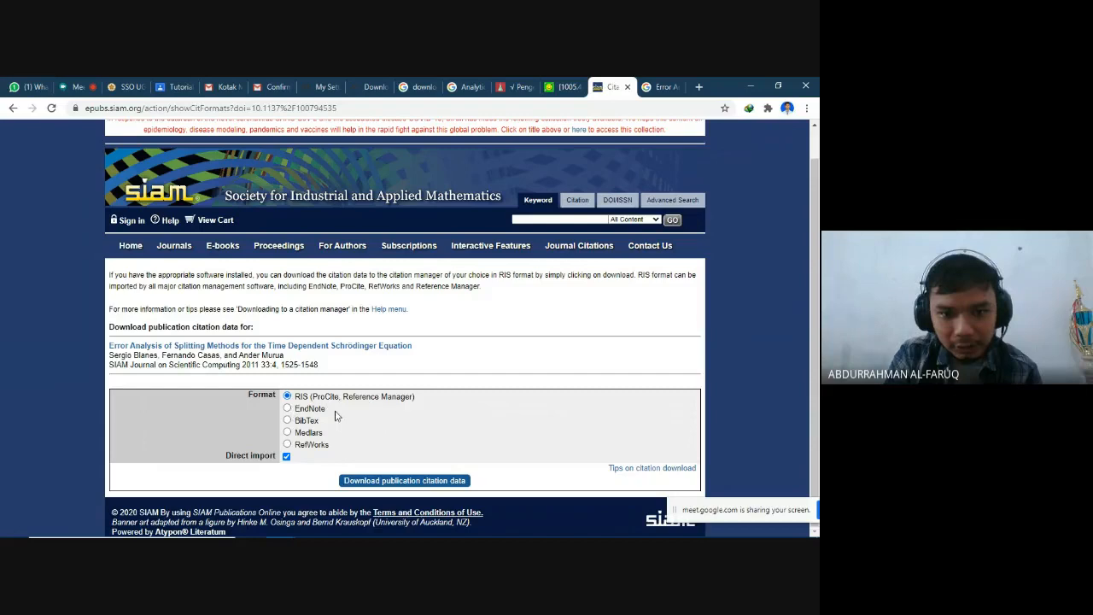
- Download the SIAM article's publication citation data in BibTex format and return to Mendeley Desktop
left_click(303, 422)
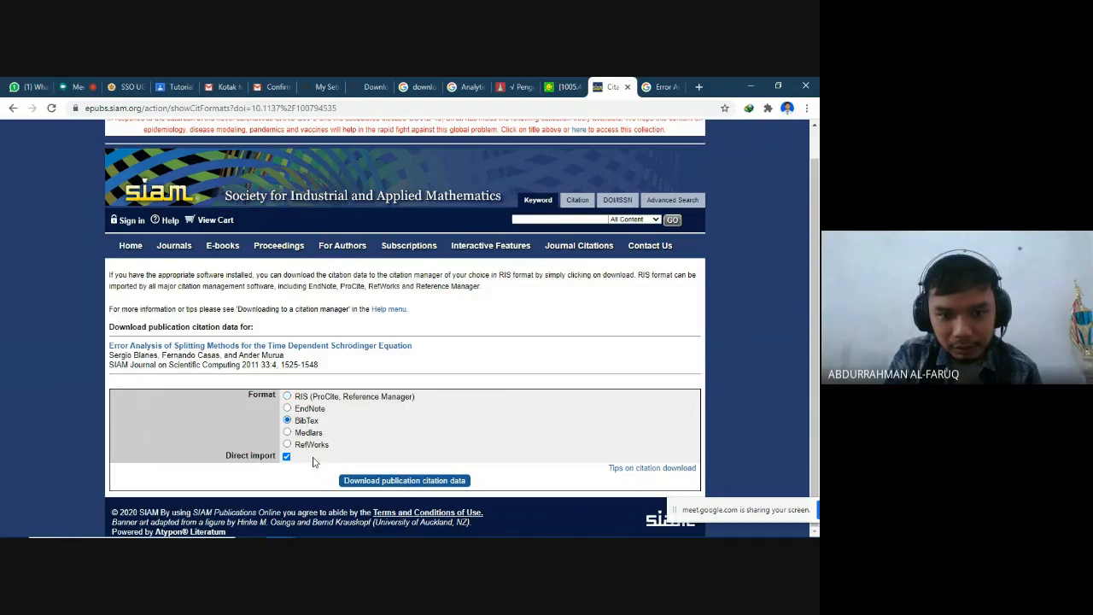
left_click(384, 483)
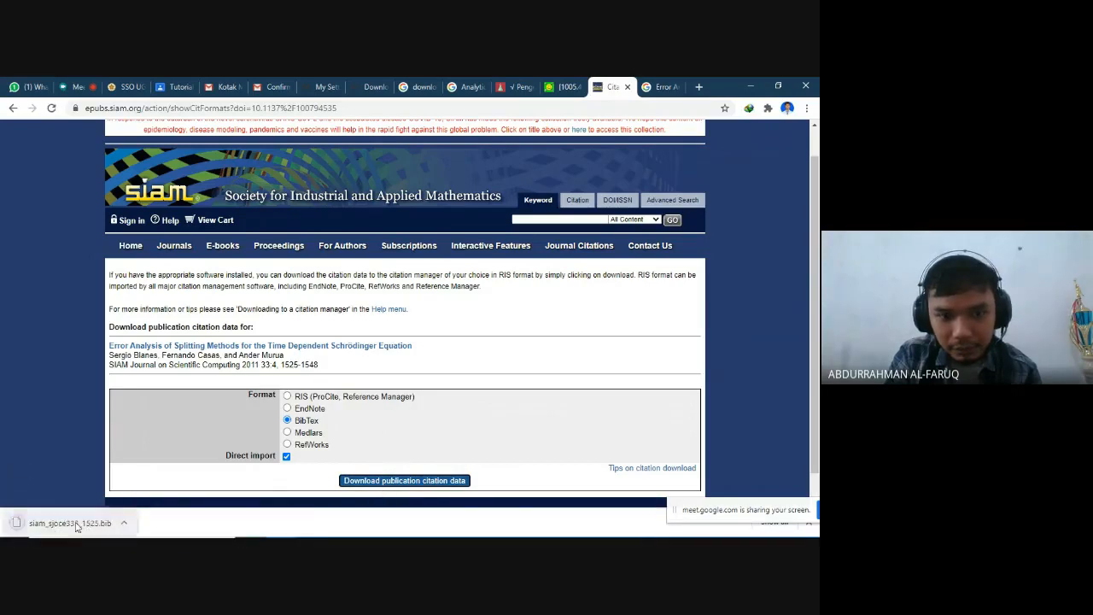
left_click(752, 87)
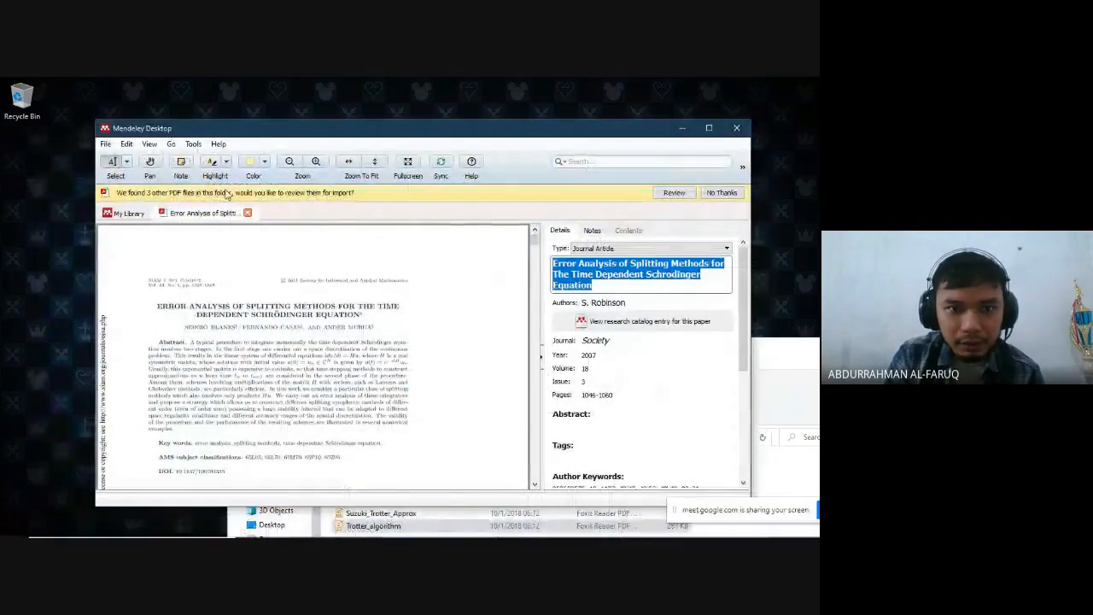
- Close the open PDF and import siam_sjoce333_1525.bib from the Downloads folder into the pertemuan 1 folder
left_click(246, 214)
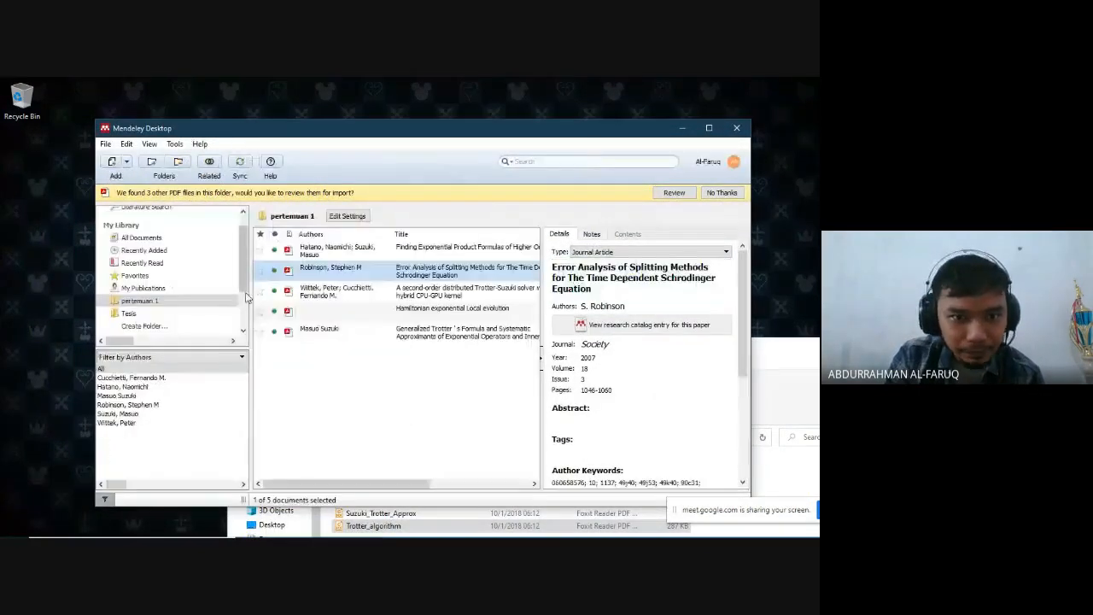
left_click(126, 164)
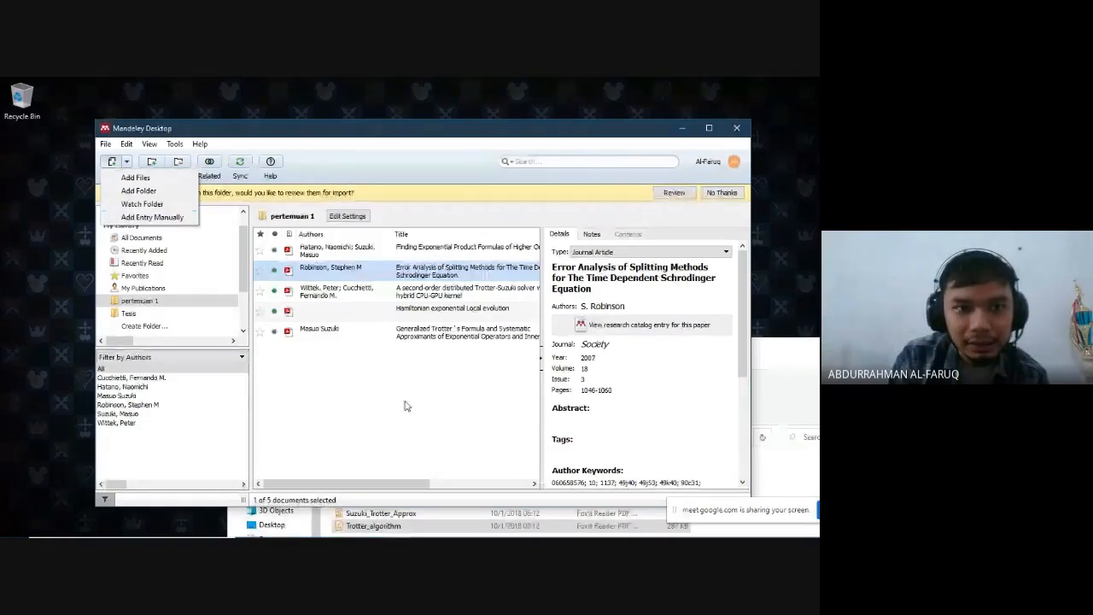
left_click(136, 177)
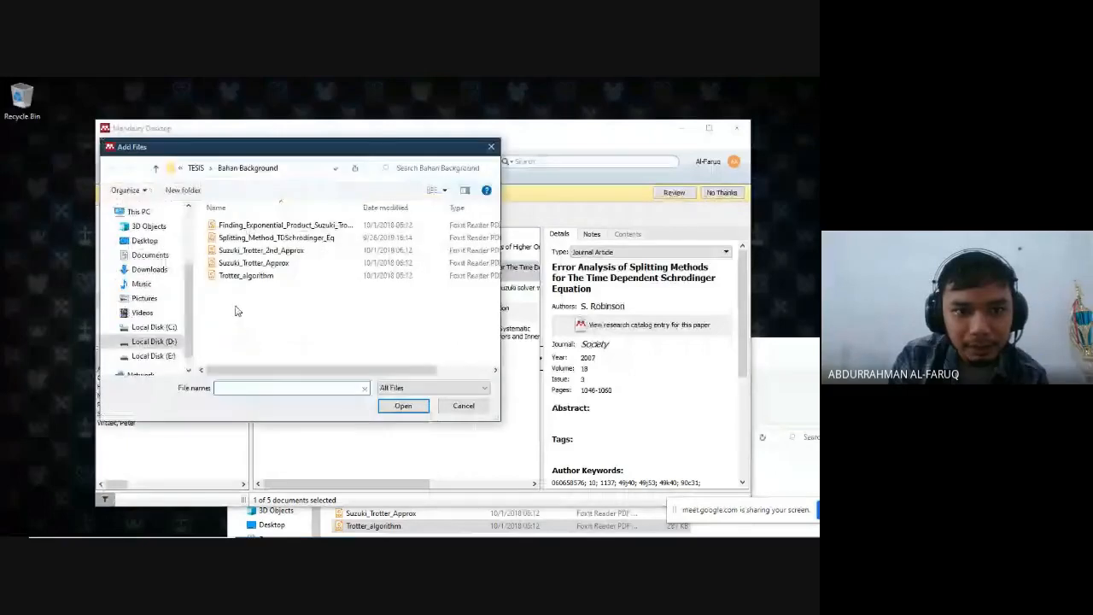
scroll(172, 340, "up", 5)
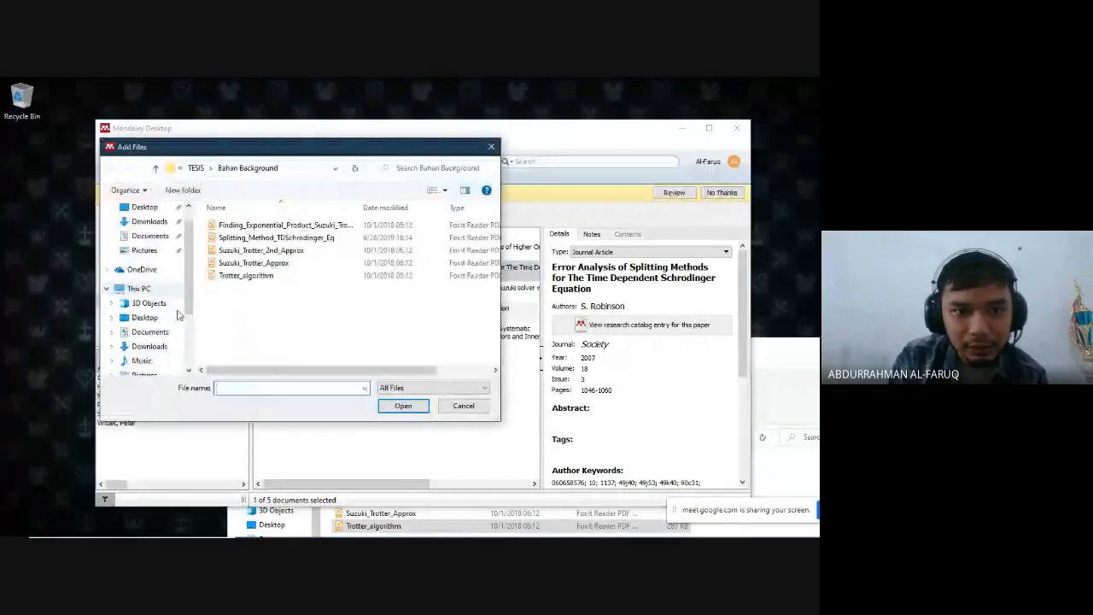
left_click(171, 336)
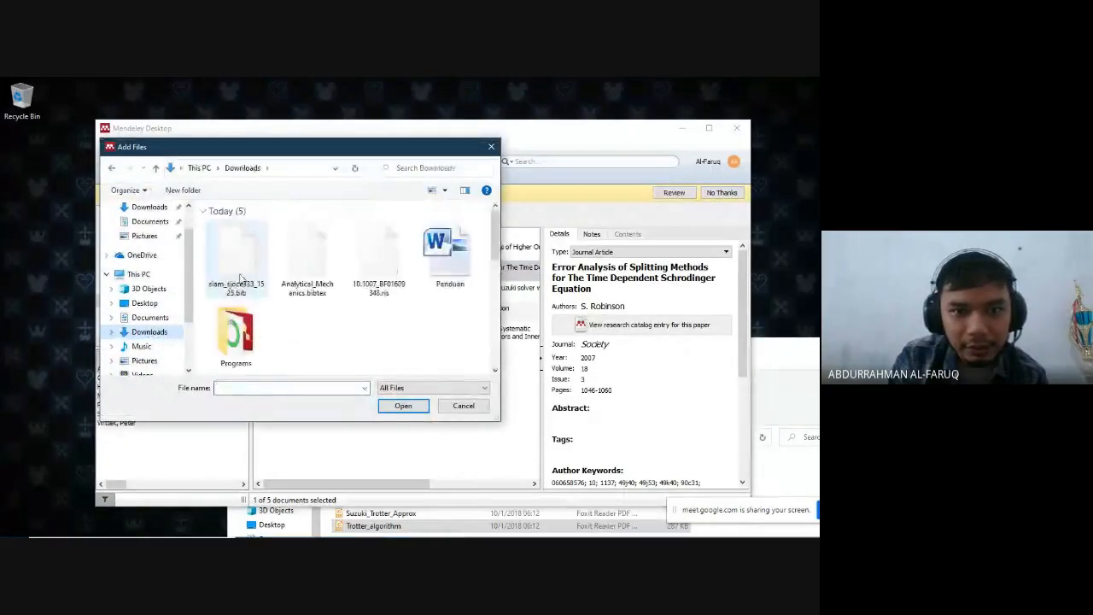
left_click(267, 263)
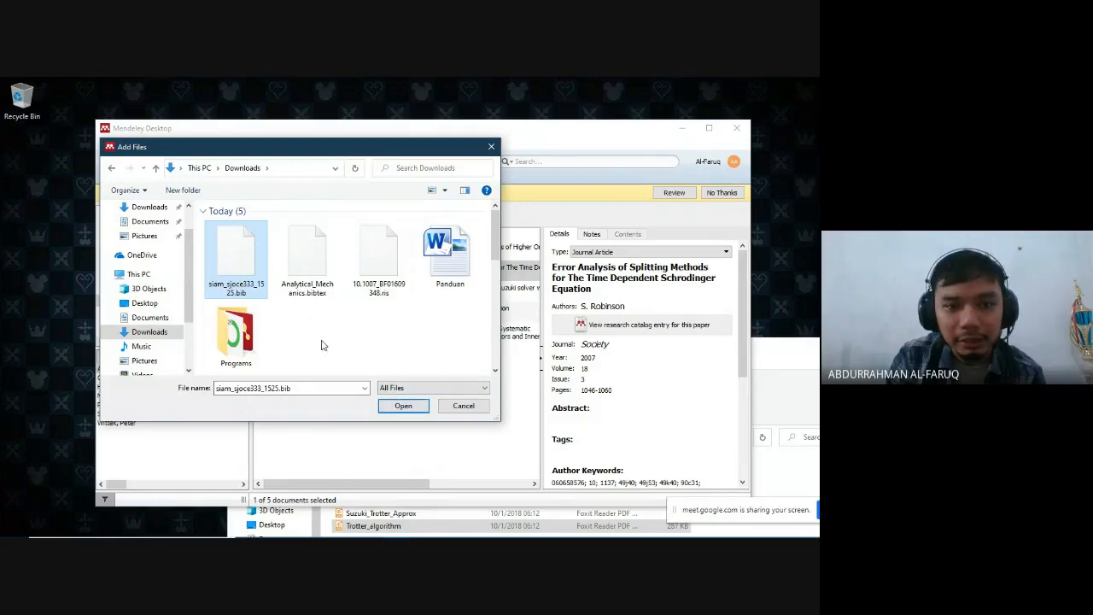
left_click(399, 405)
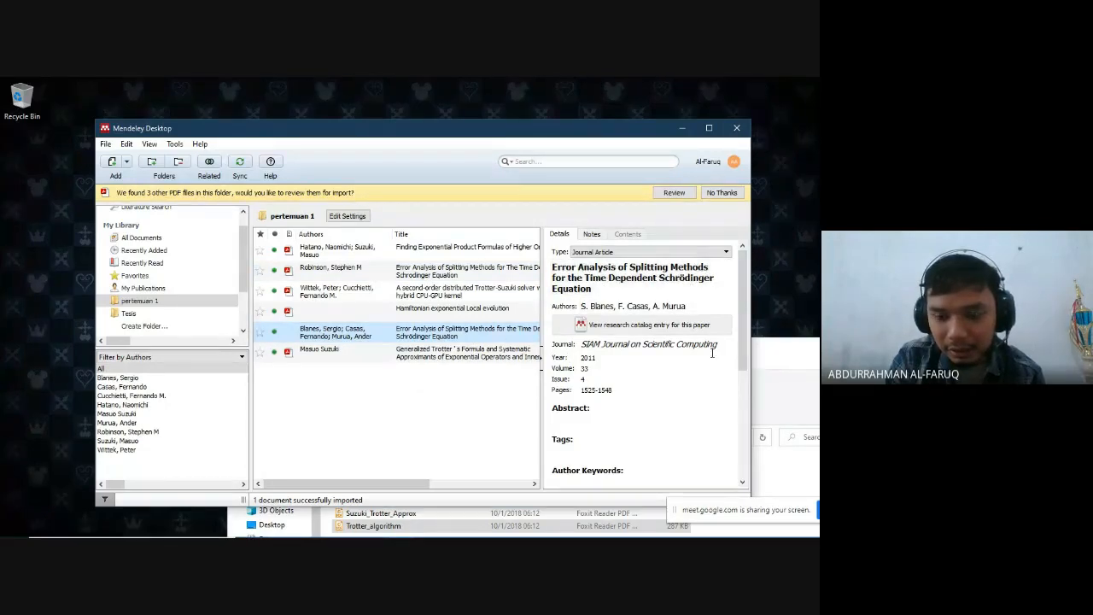
- Attach Splitting_Method_TDSchrodinger_Eq.pdf from the TESIS > Bahan Background folder to the newly imported SIAM entry and check its details
scroll(683, 388, "down", 5)
scroll(612, 427, "up", 4)
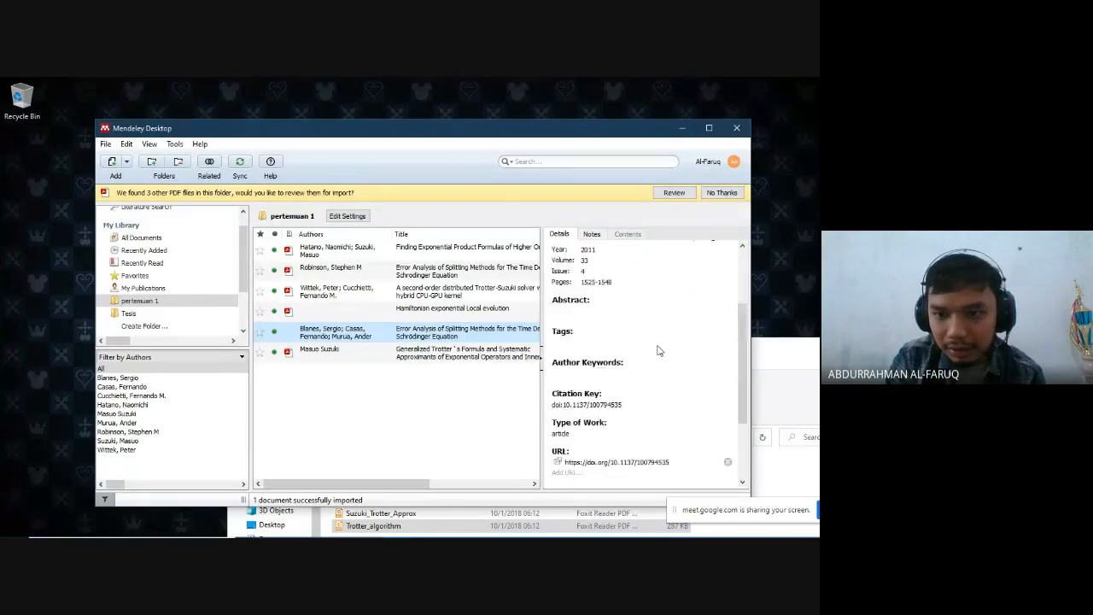
scroll(665, 320, "down", 4)
left_click(564, 442)
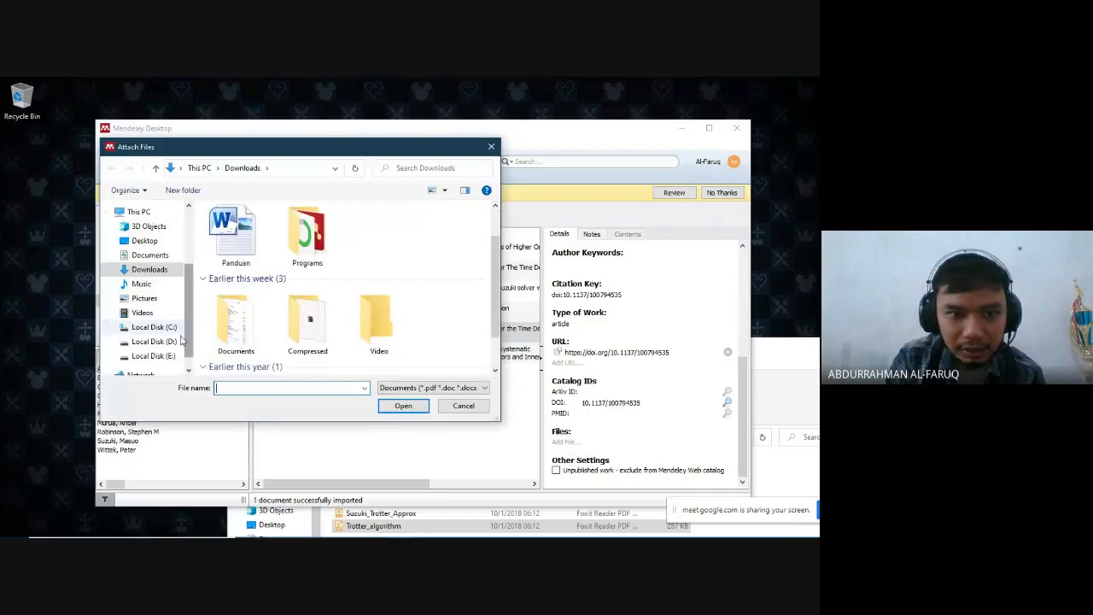
left_click(152, 341)
double_click(286, 262)
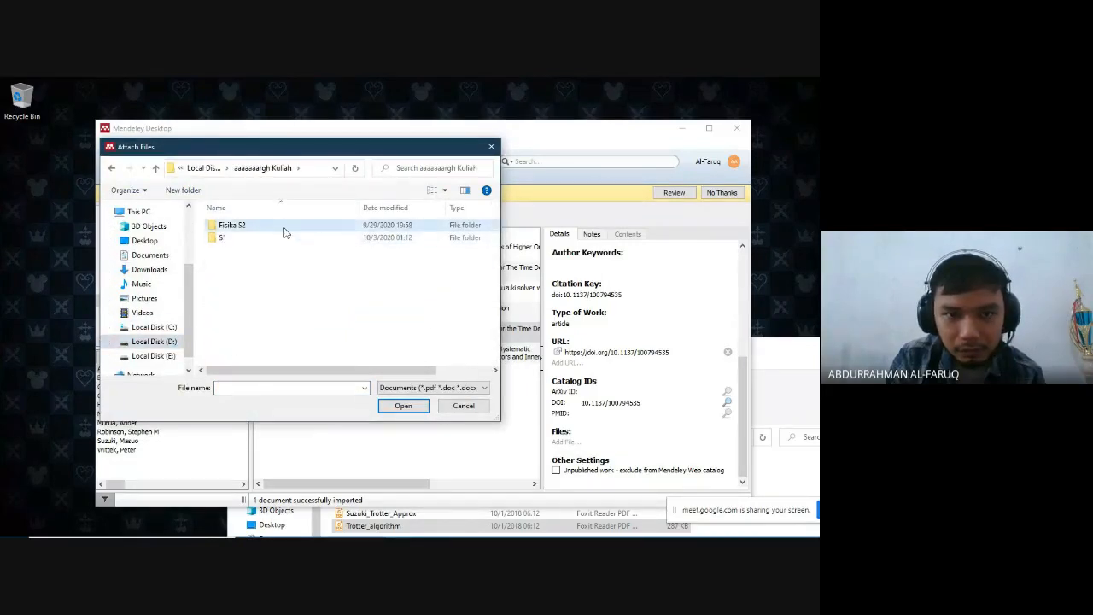
double_click(284, 226)
scroll(287, 323, "down", 1)
scroll(288, 323, "down", 1)
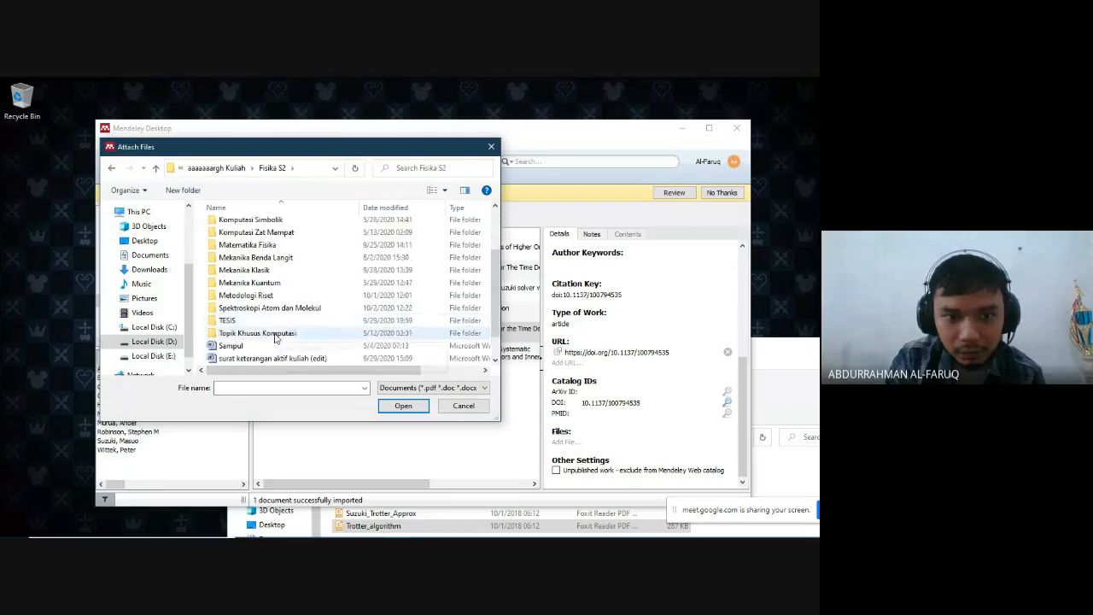
double_click(265, 327)
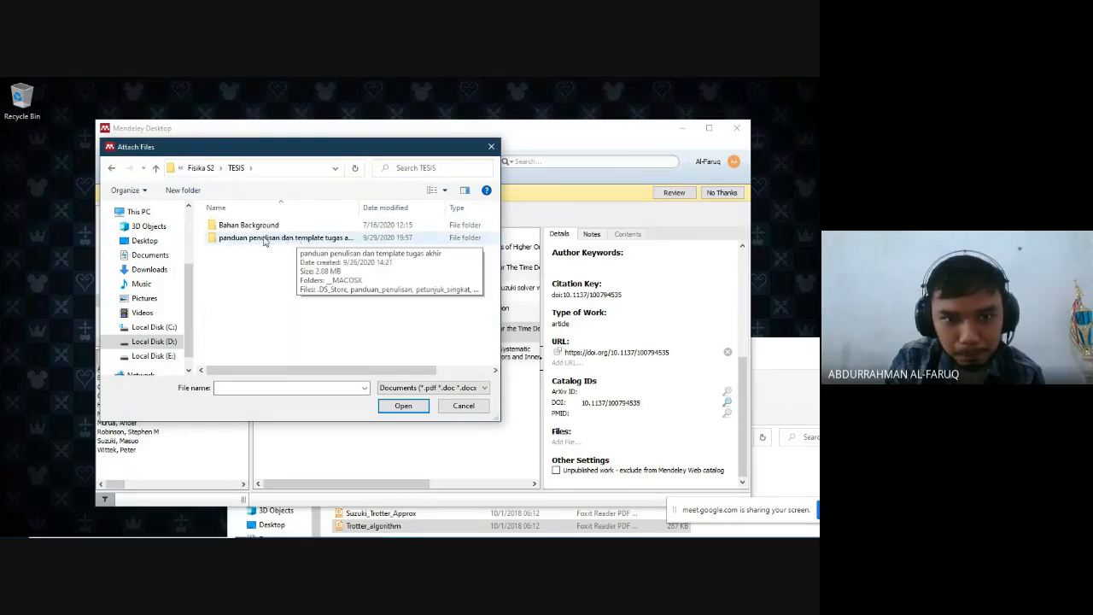
double_click(253, 226)
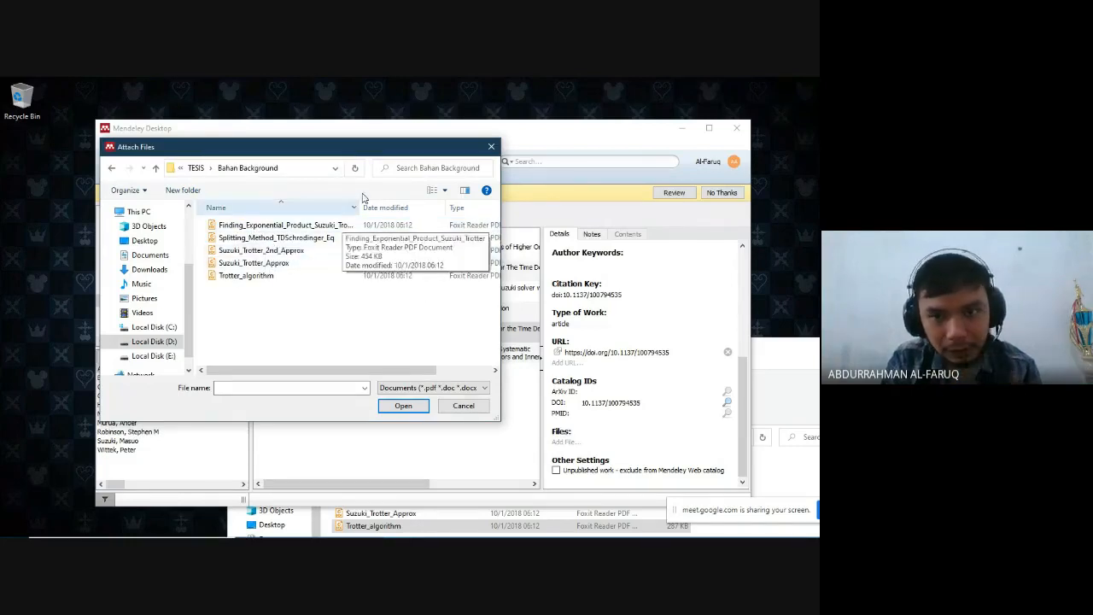
left_click(330, 239)
left_click(402, 405)
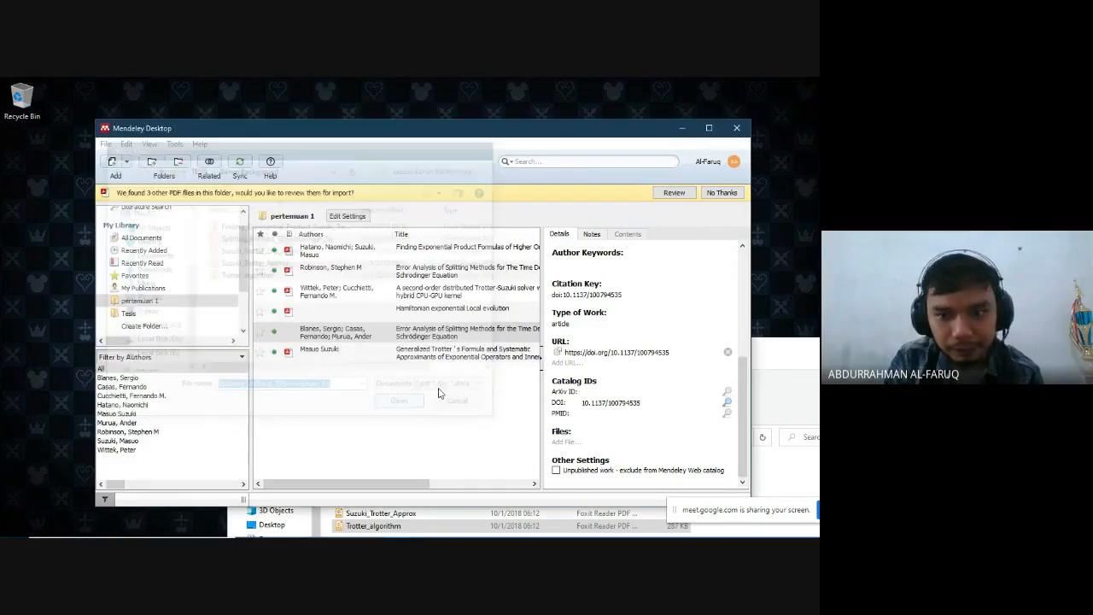
scroll(607, 390, "down", 1)
scroll(607, 390, "up", 4)
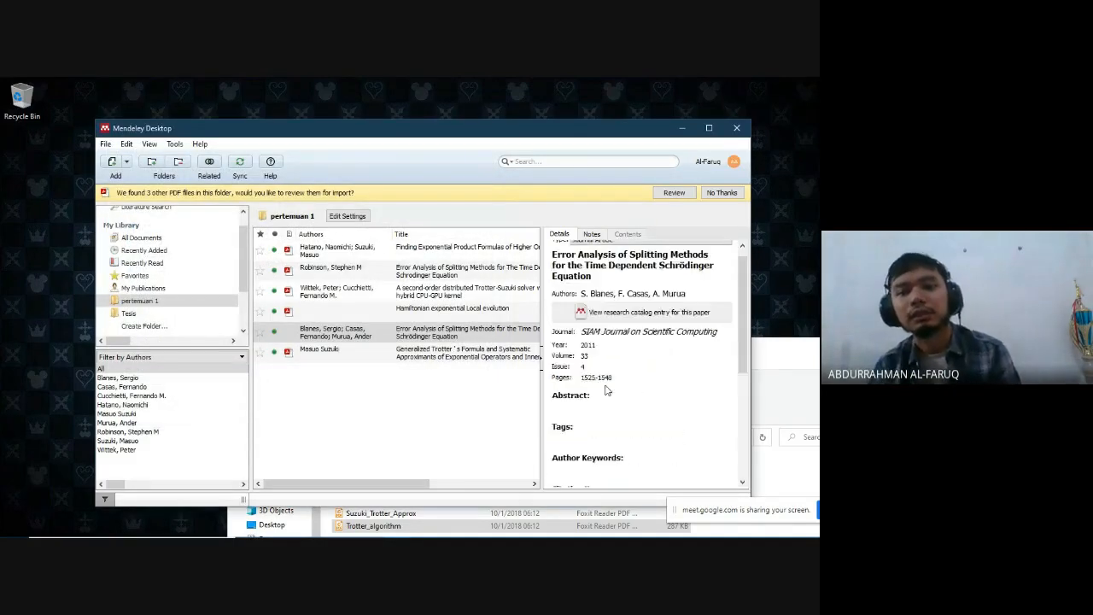
scroll(607, 390, "up", 1)
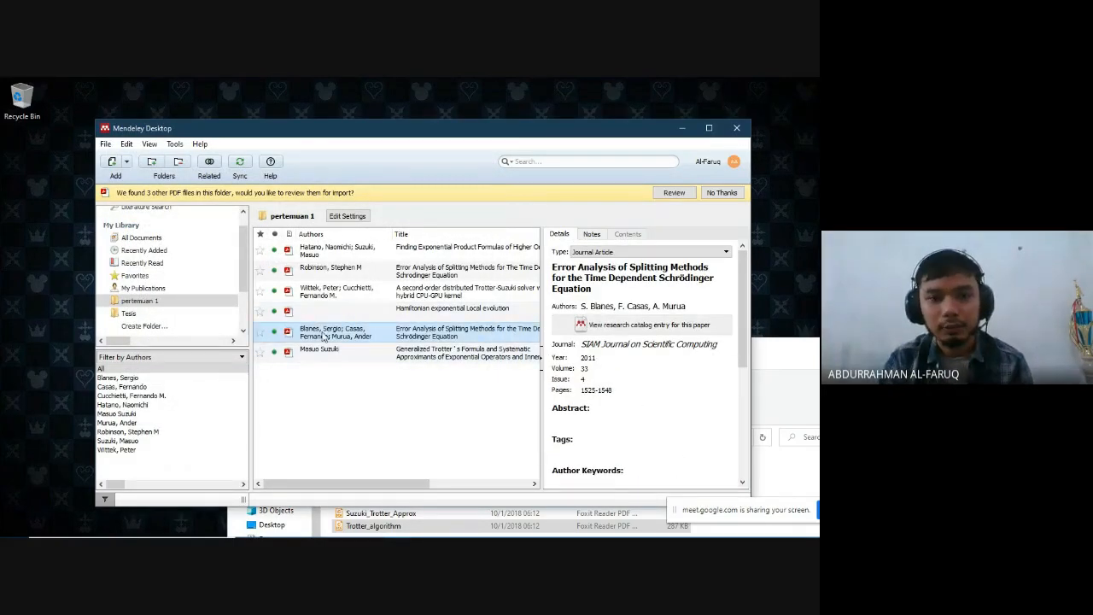
scroll(655, 378, "down", 5)
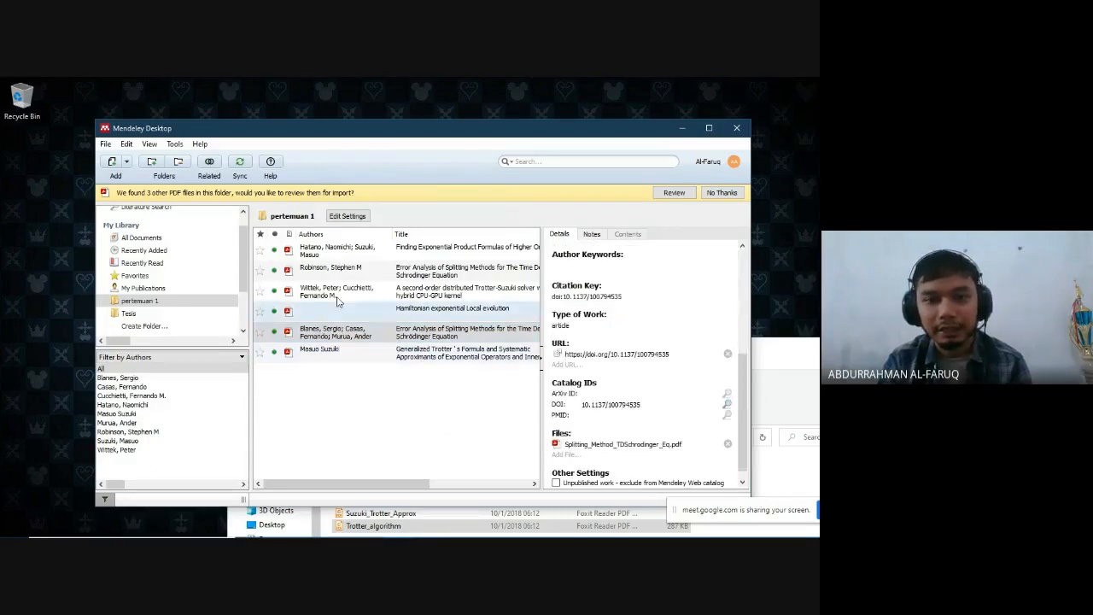
- Delete the incorrect duplicate of the Error Analysis of Splitting Methods paper, the one with the journal Society, from pertemuan 1
left_click(392, 271)
scroll(696, 344, "up", 5)
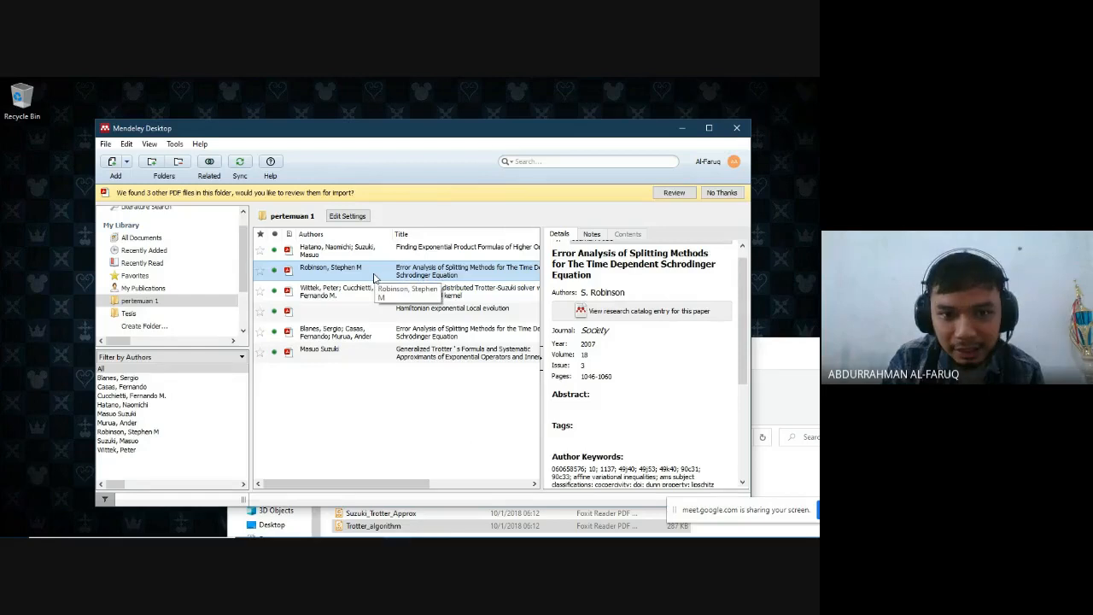
key("Delete")
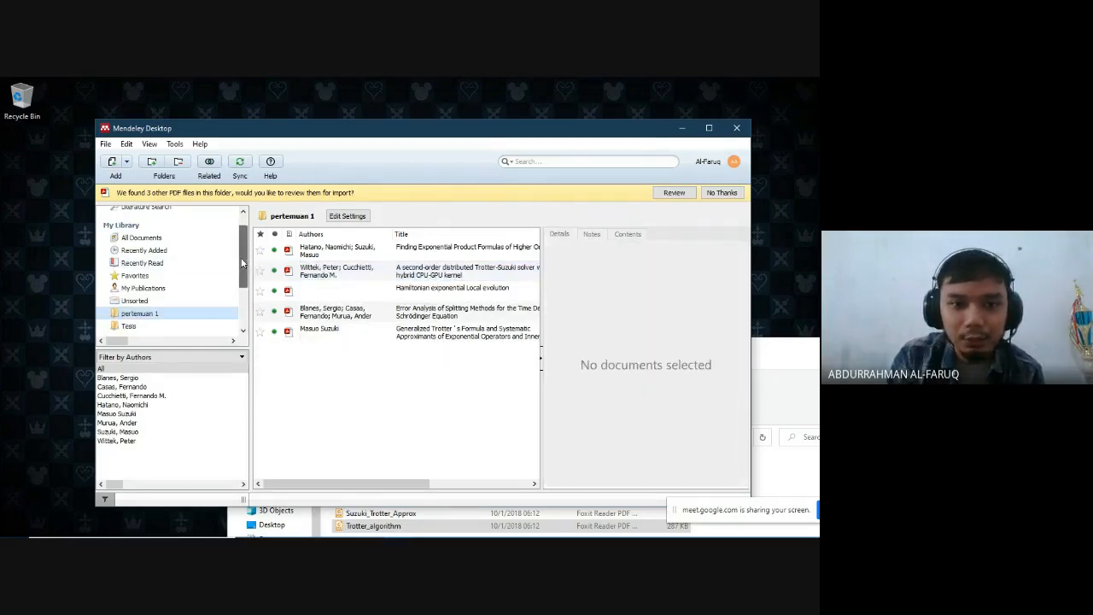
- Look for the removed entry among all deleted documents in the trash and review the library folders
scroll(242, 263, "down", 3)
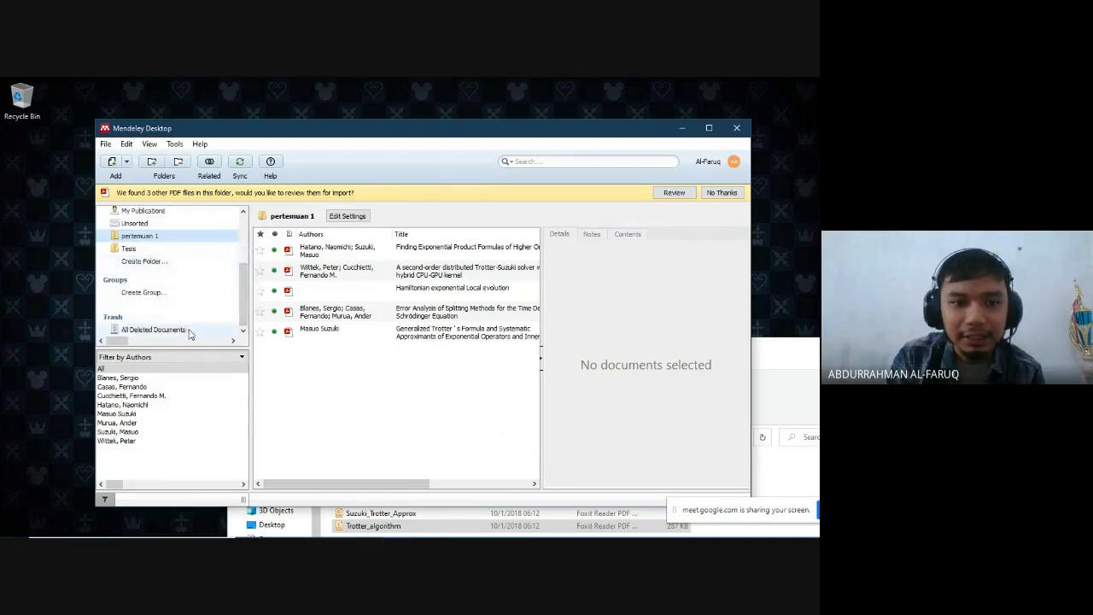
left_click(175, 329)
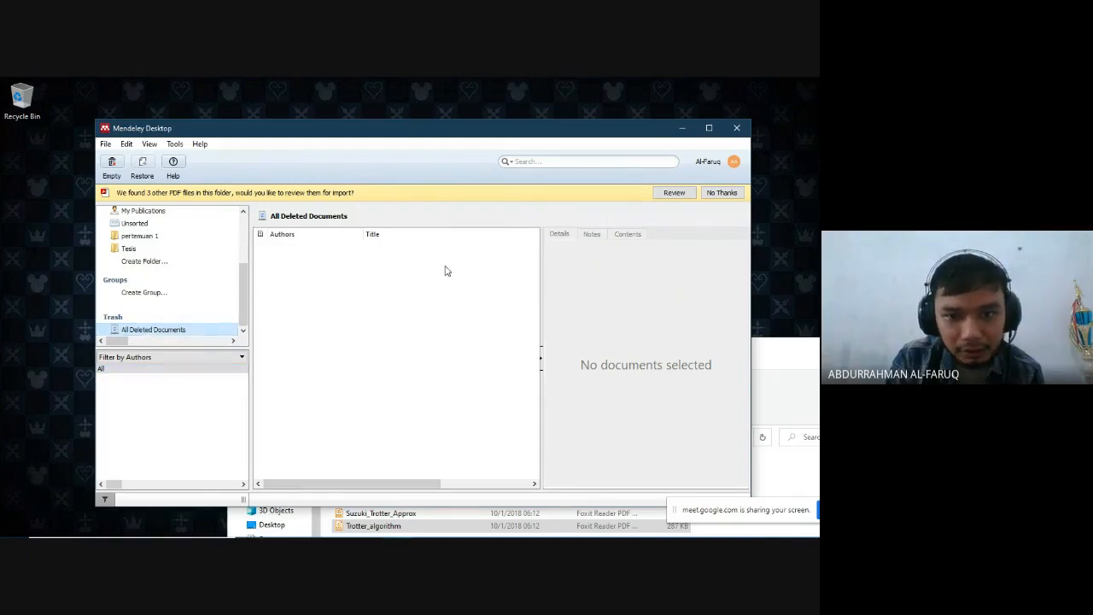
left_click_drag(427, 483, 387, 493)
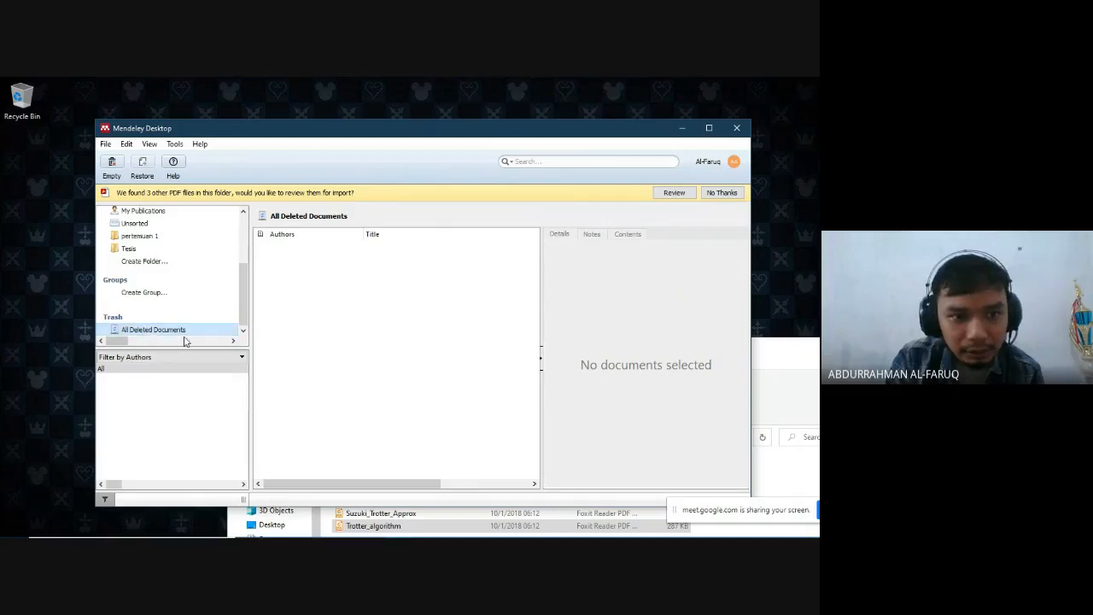
left_click_drag(244, 320, 243, 271)
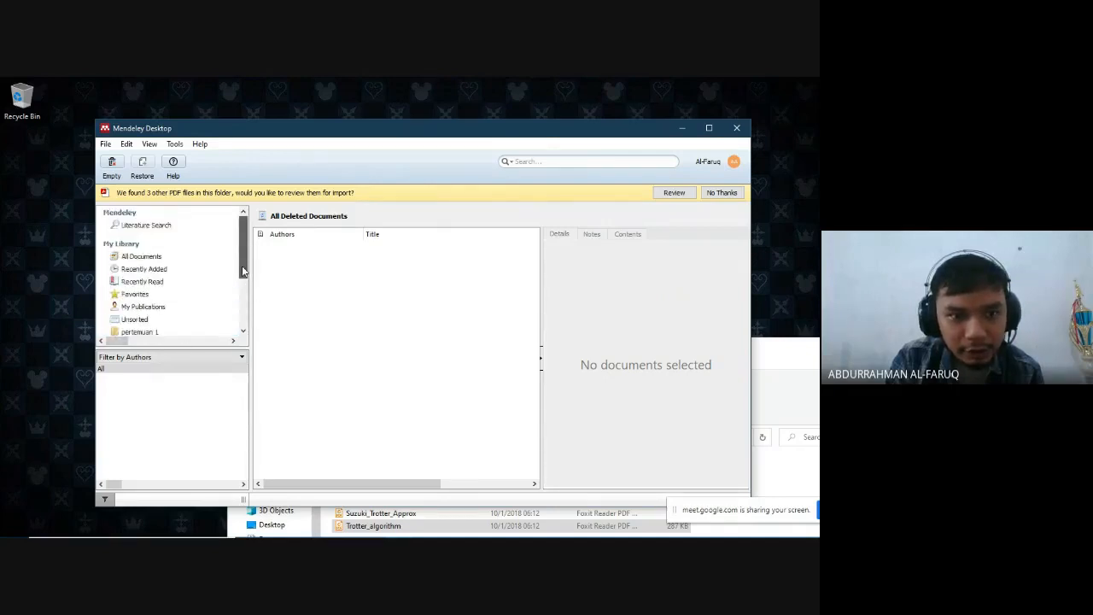
scroll(195, 296, "down", 2)
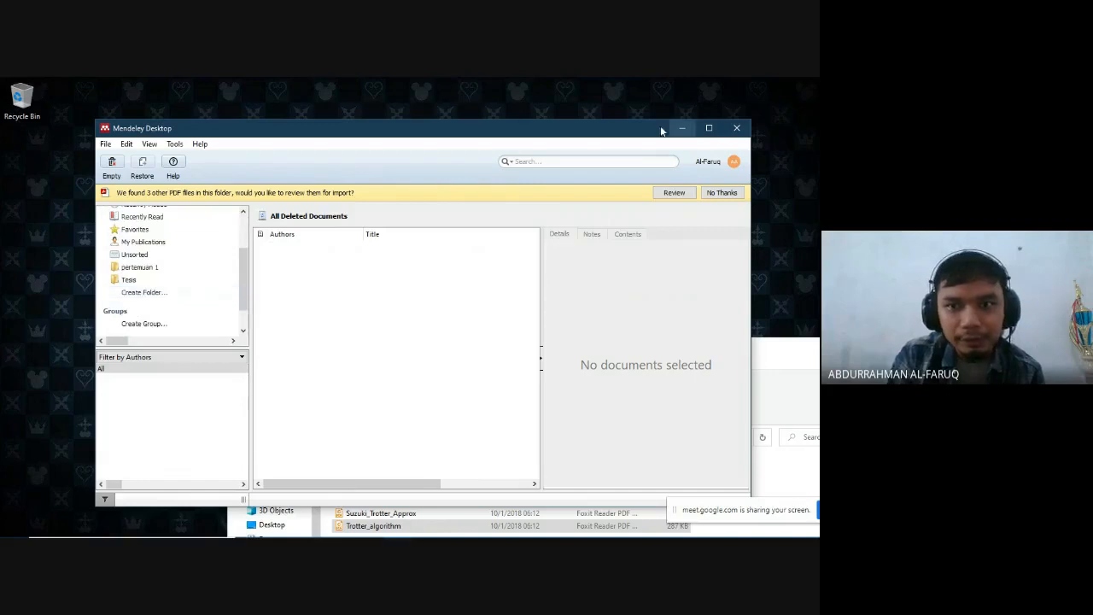
- Switch to Microsoft Word and look through the remaining pages of the mendeley guide document
left_click(686, 127)
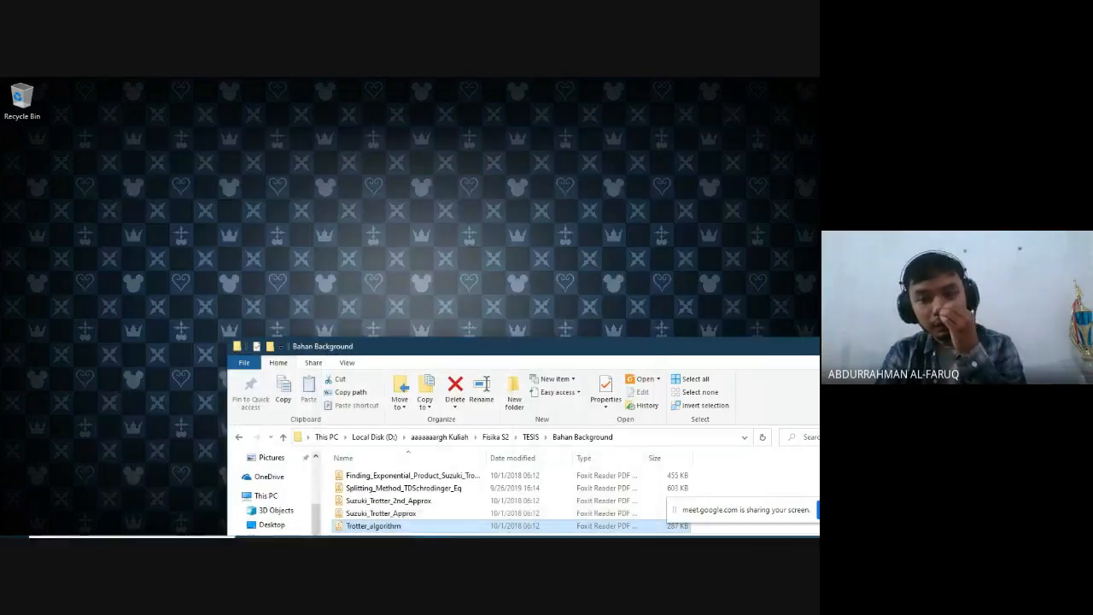
mouse_move(565, 523)
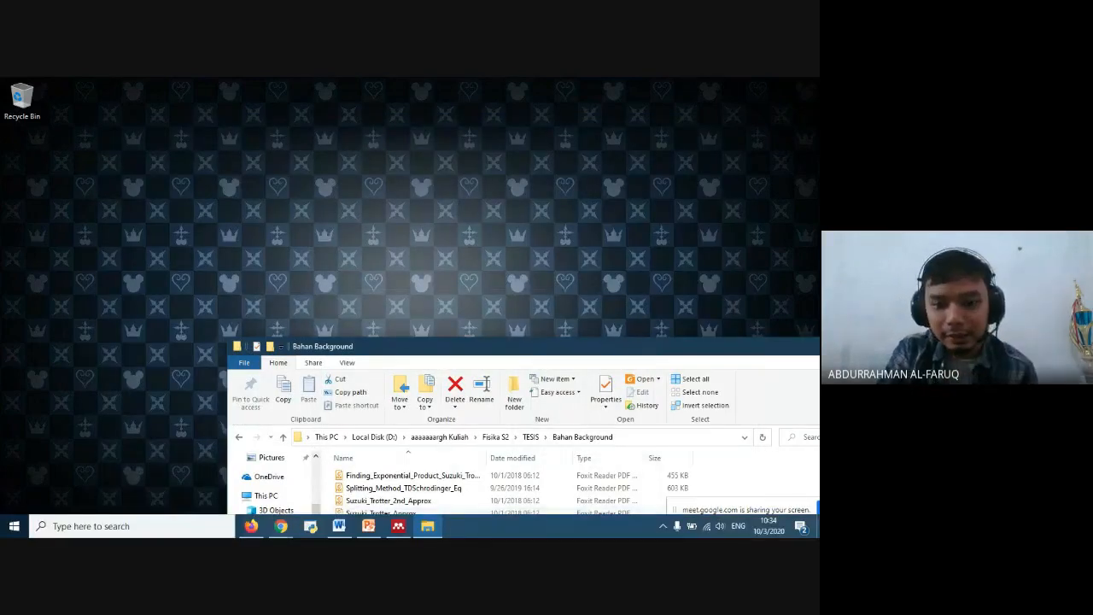
left_click(350, 531)
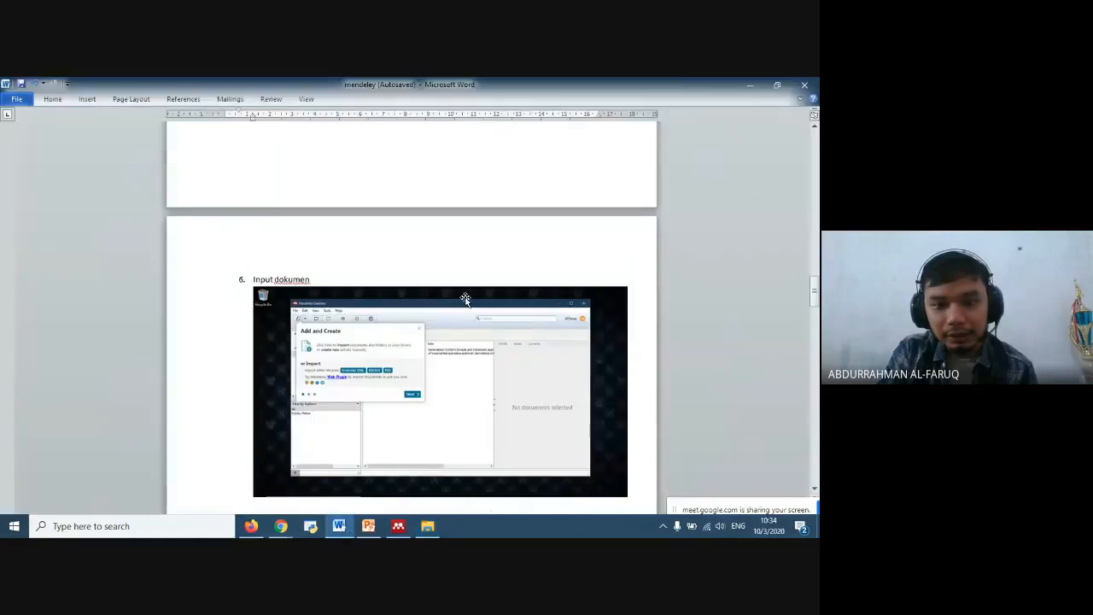
scroll(495, 317, "down", 6)
scroll(512, 316, "down", 15)
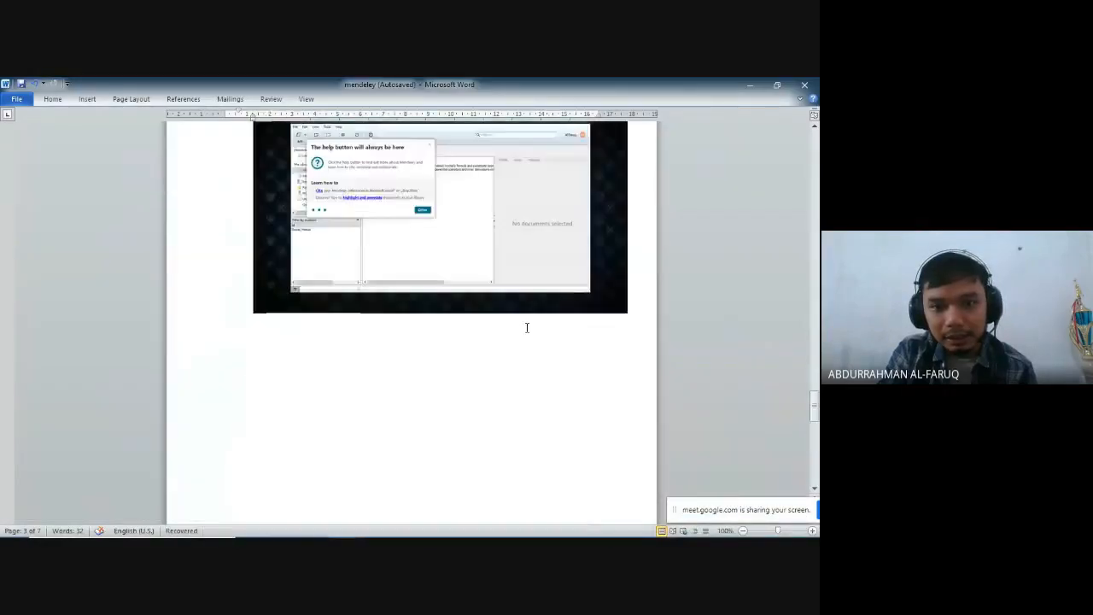
scroll(540, 299, "down", 10)
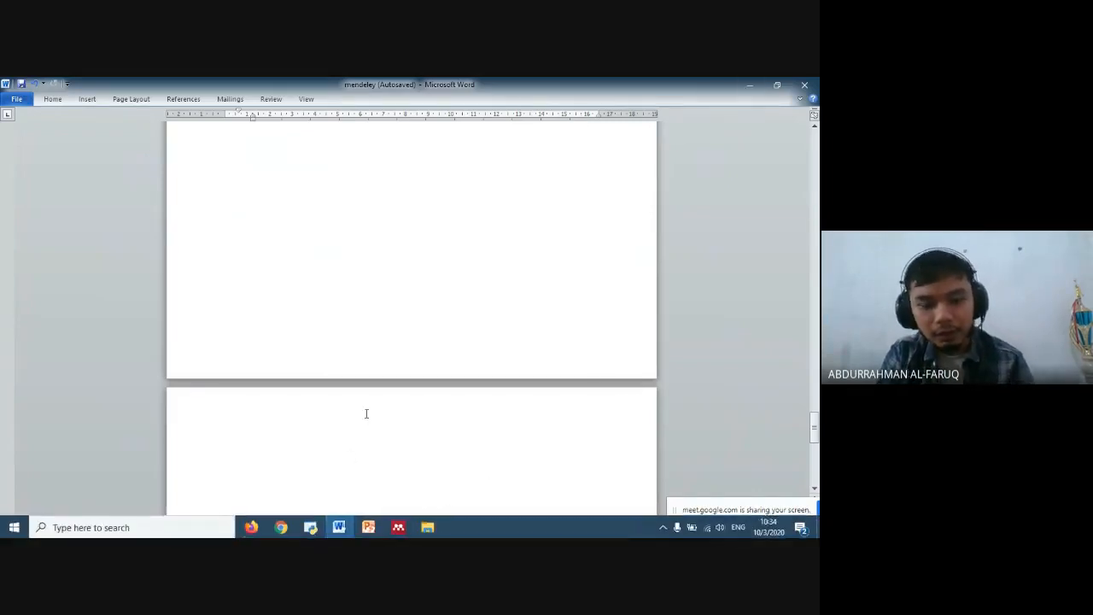
- Create a new blank document and enter the sentence "Saya adalah newton"
key("ctrl+n")
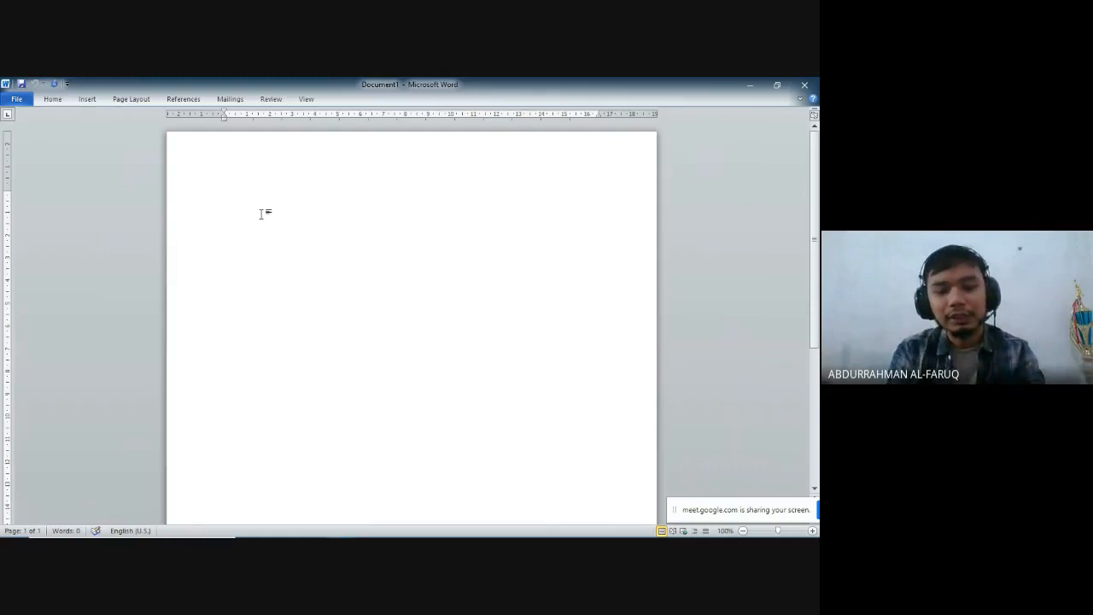
type("saya")
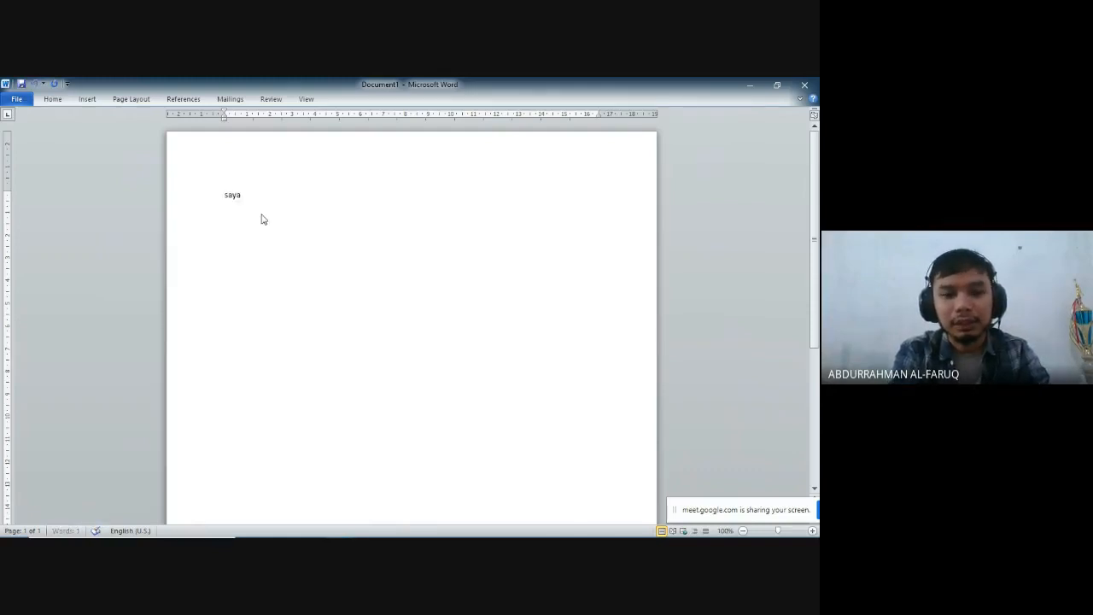
type(" adalah newton")
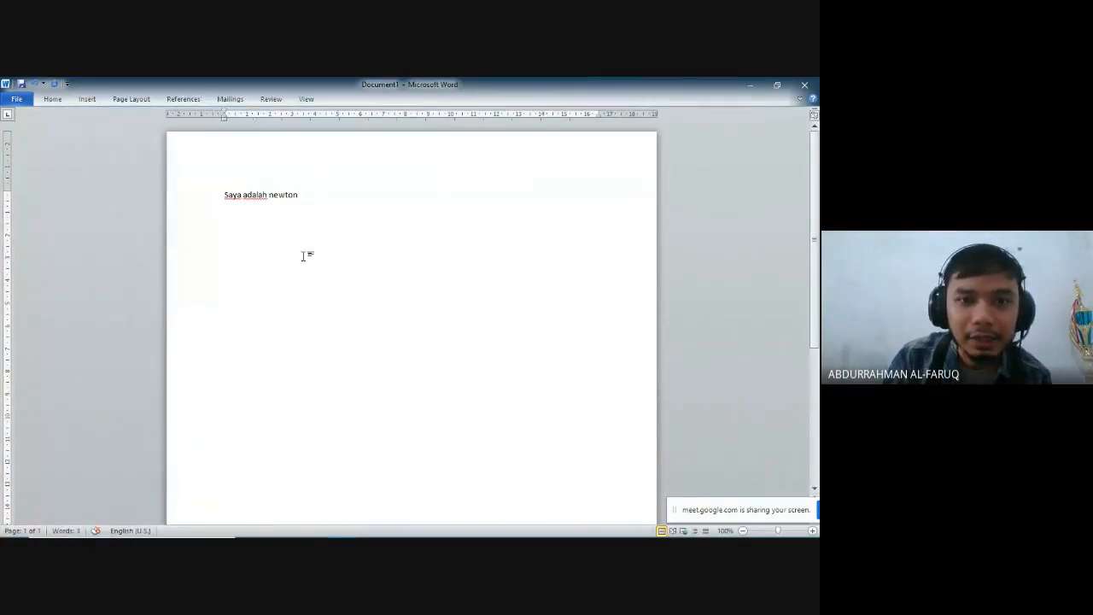
left_click(183, 101)
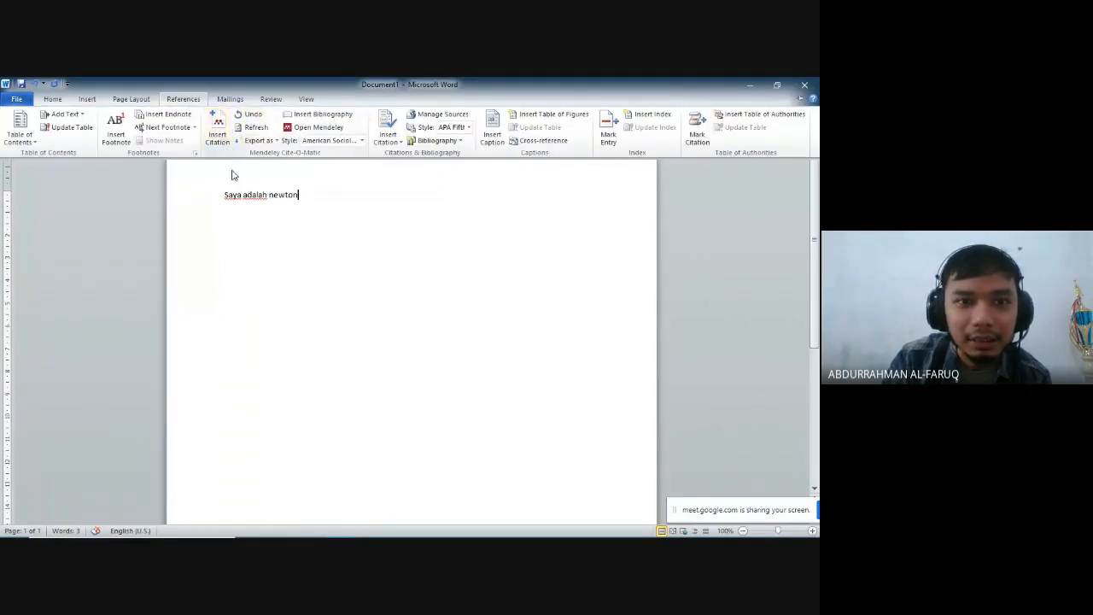
left_click(220, 138)
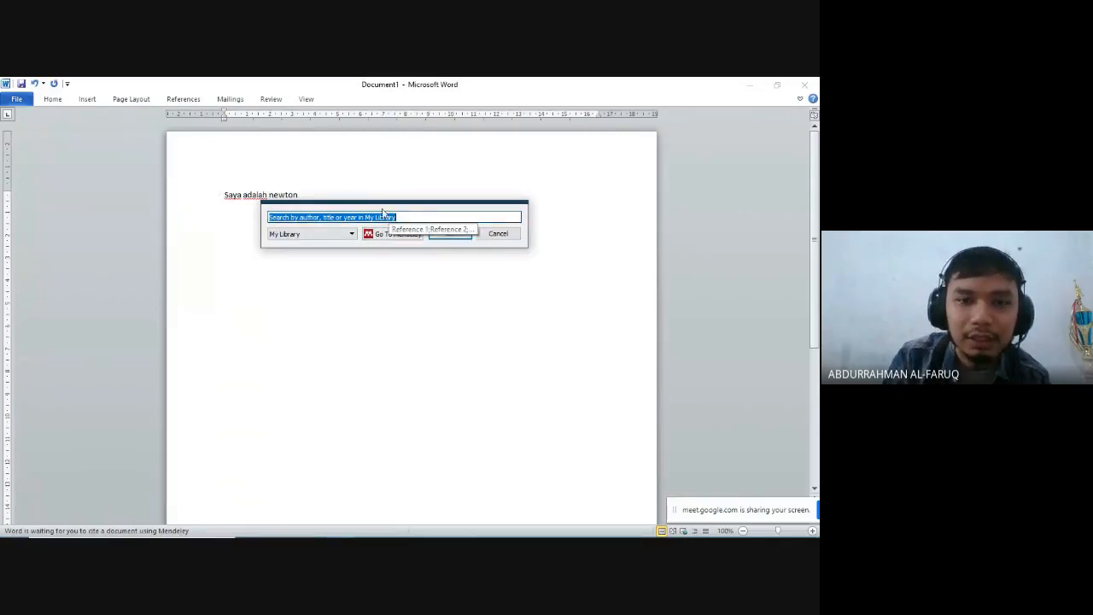
key("Escape")
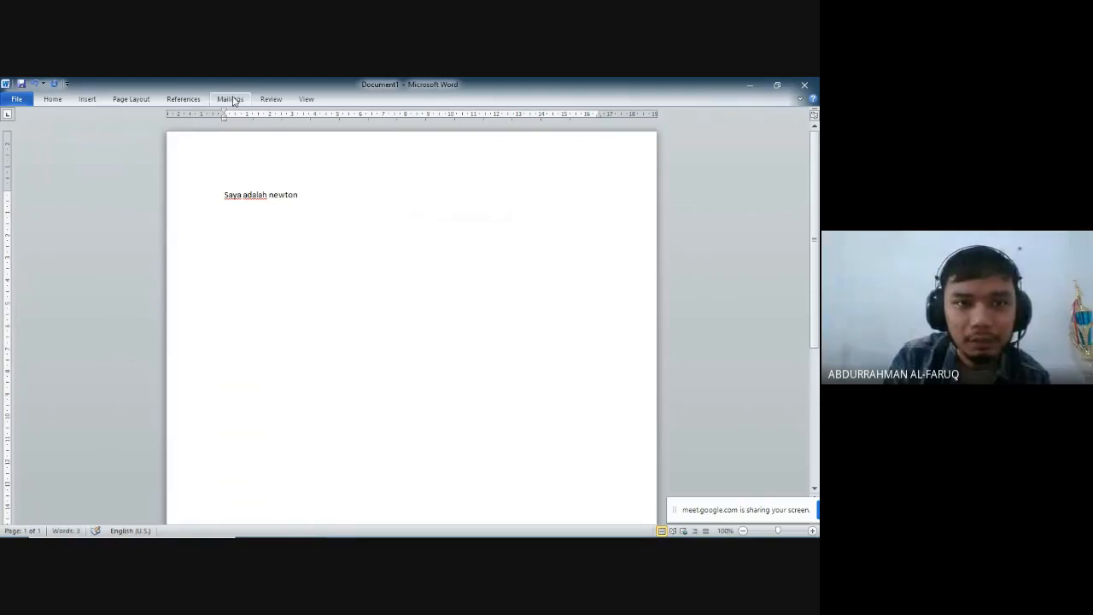
- Insert a Mendeley citation of Finding Exponential Product Formulas of Higher Orders, from the pertemuan 1 folder, after "Saya adalah newton"
left_click(205, 101)
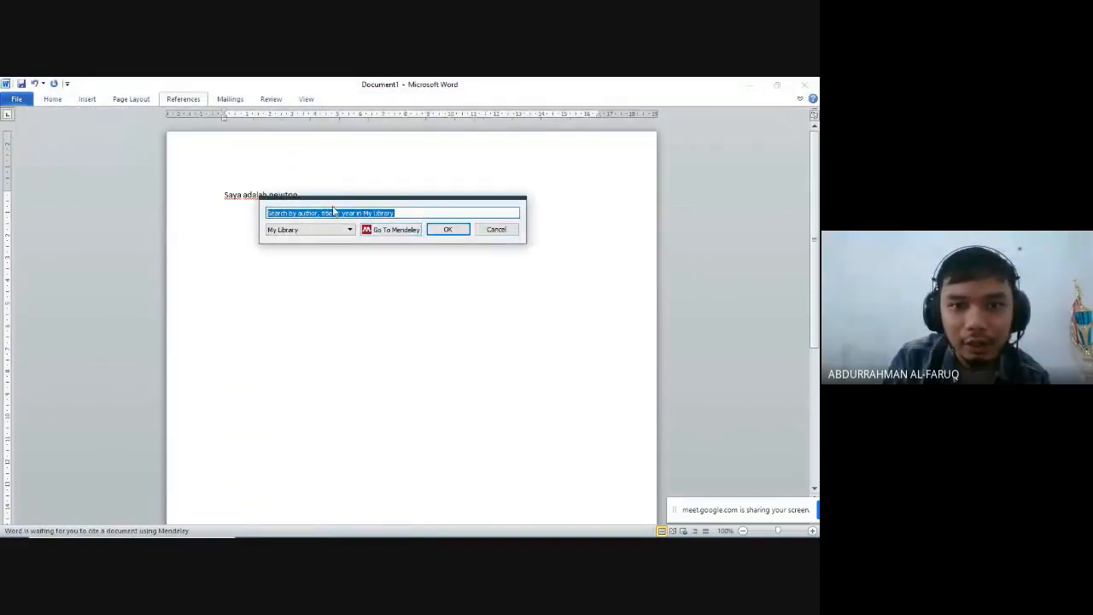
left_click(395, 231)
scroll(231, 302, "up", 3)
scroll(235, 306, "down", 6)
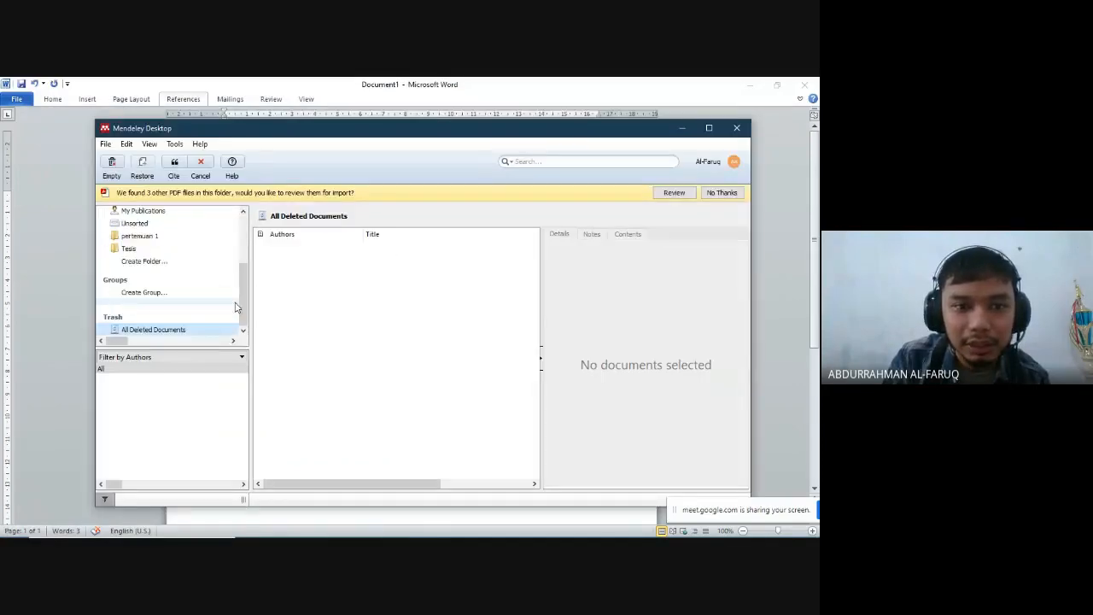
left_click(190, 237)
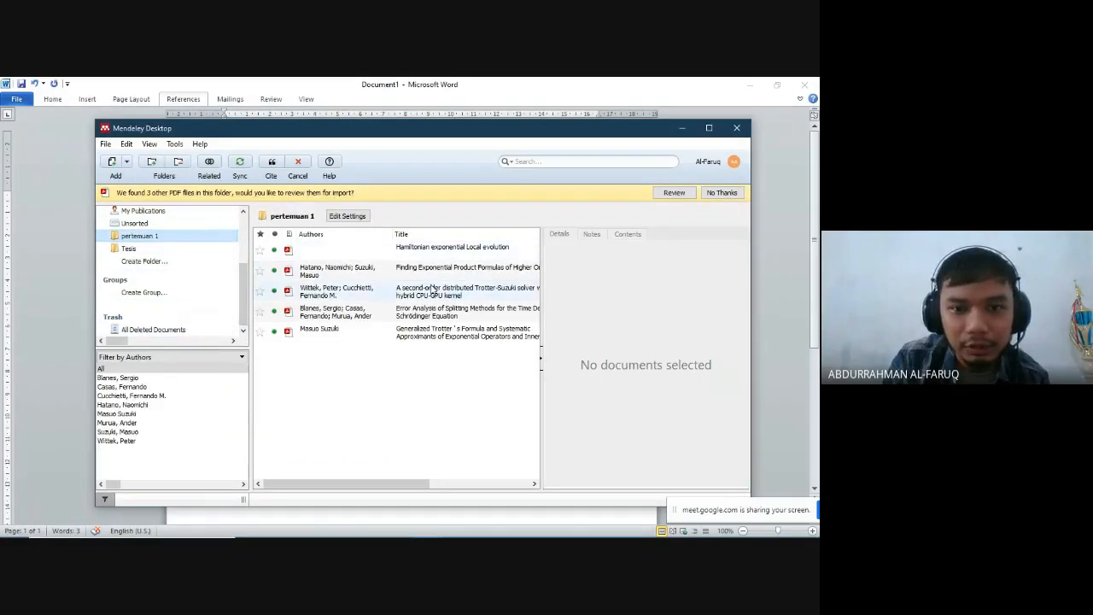
left_click(387, 278)
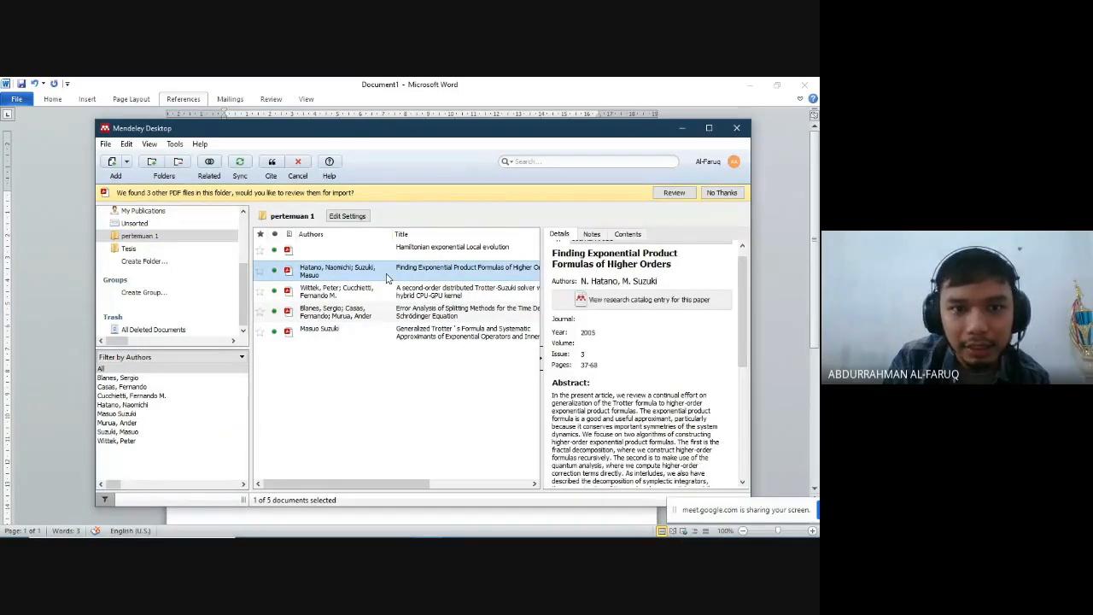
left_click(271, 164)
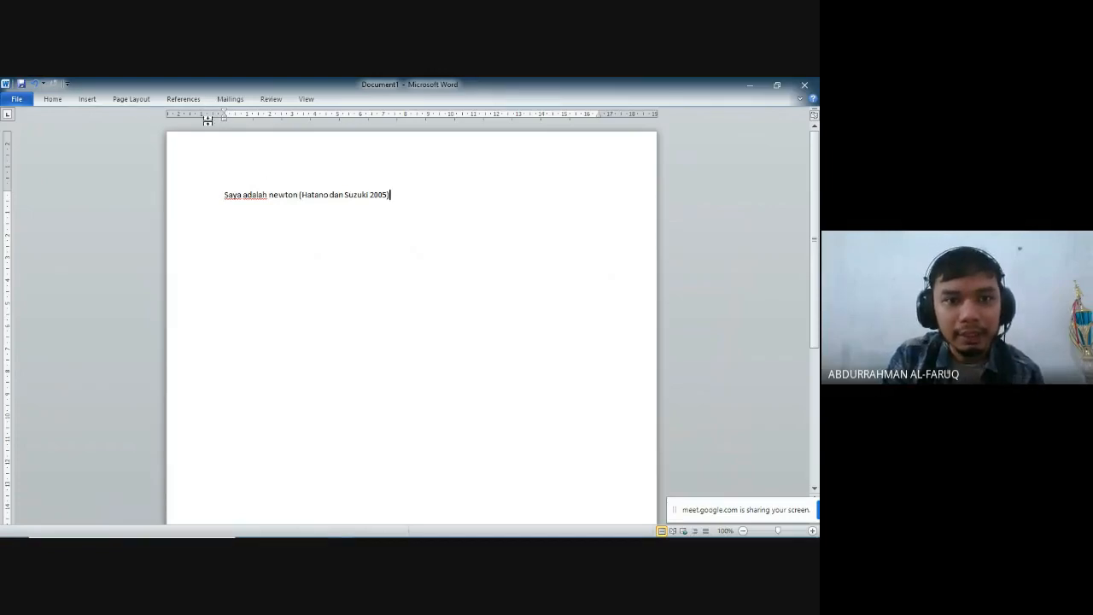
- Review the available Mendeley citation styles and switch the document to American Psychological Association 7th edition
left_click(183, 99)
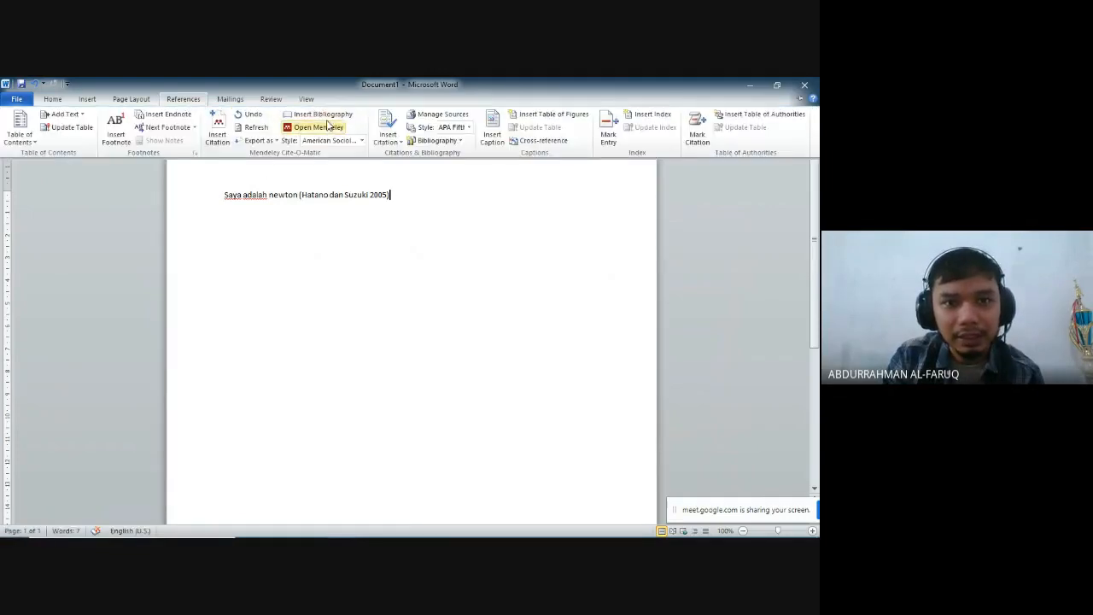
left_click(358, 141)
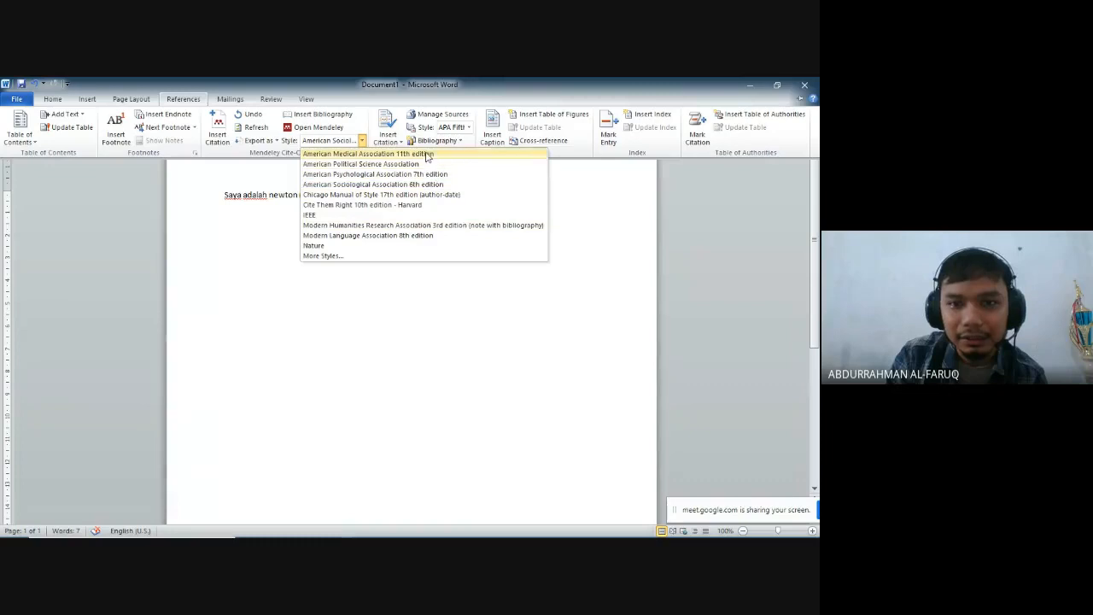
left_click(417, 289)
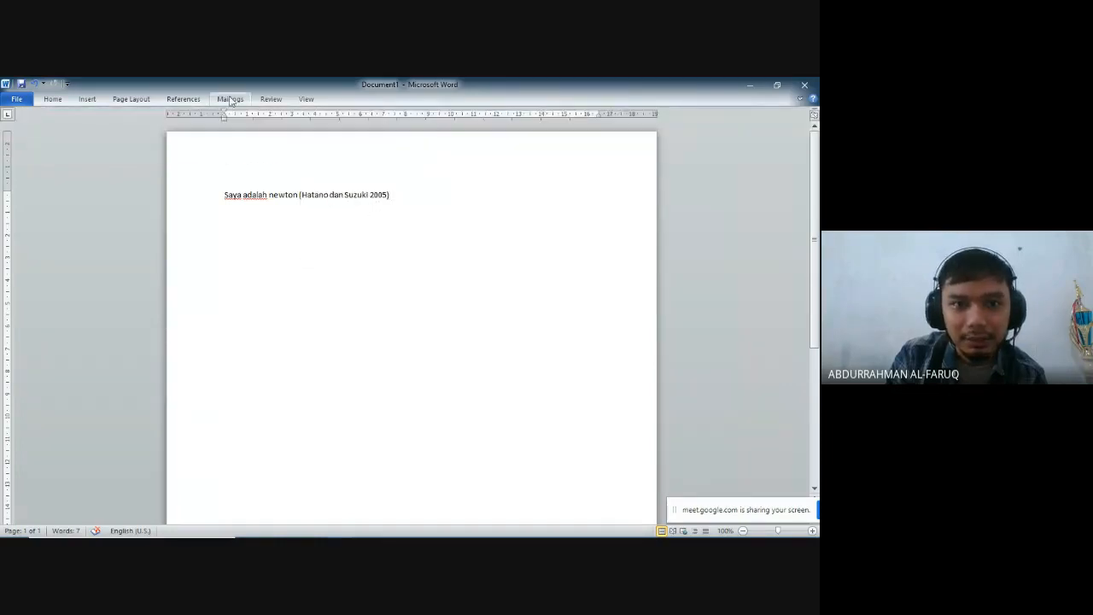
left_click(183, 99)
left_click(362, 140)
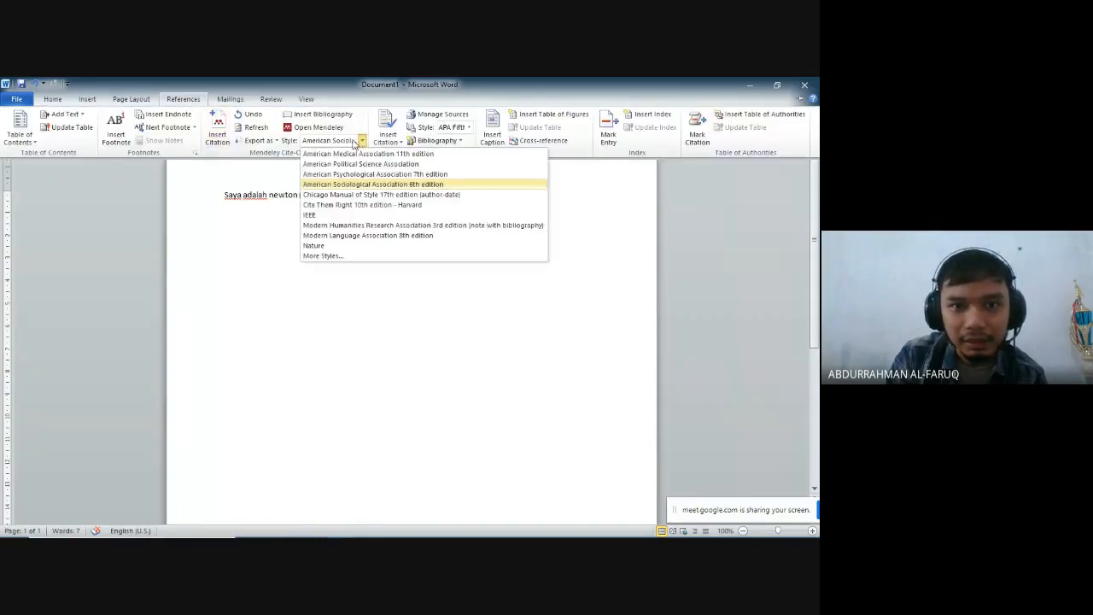
left_click(388, 174)
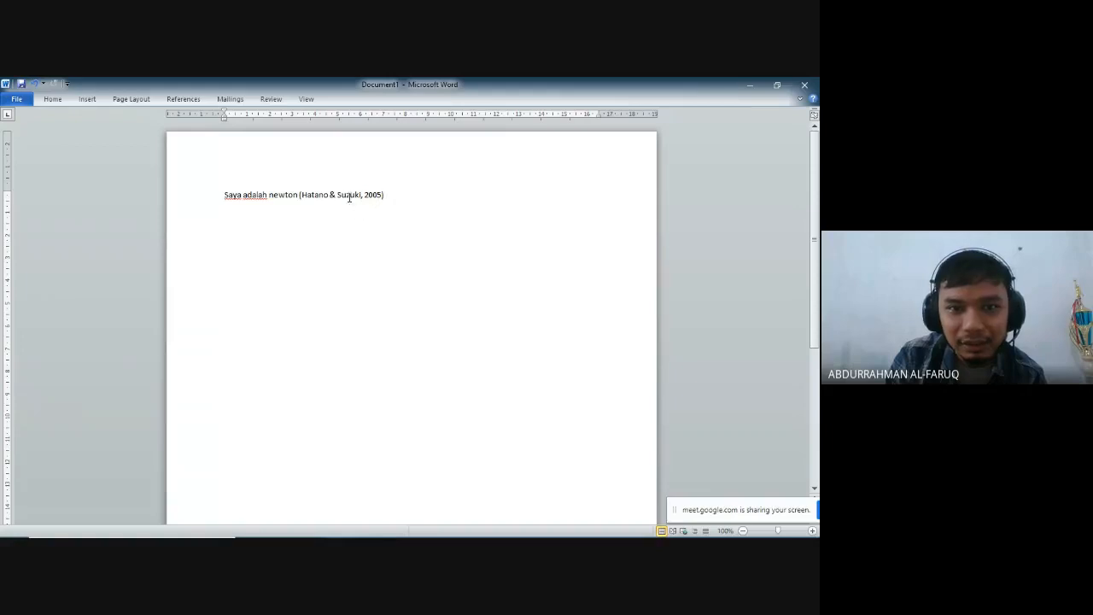
- Change the Mendeley citation style to IEEE and place the cursor after the citation
left_click(197, 102)
left_click(362, 140)
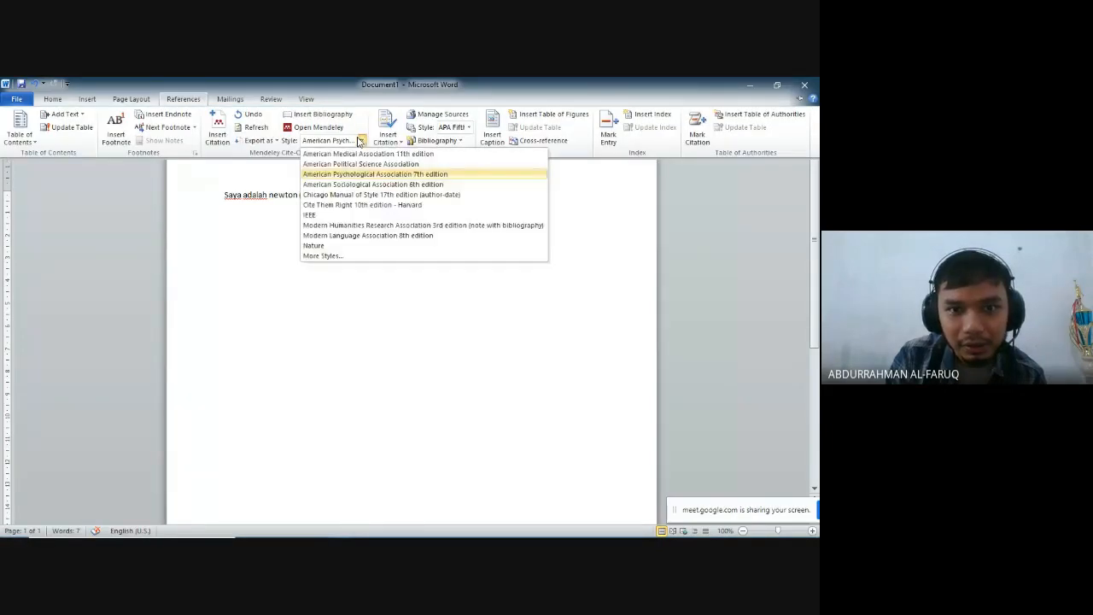
left_click(338, 215)
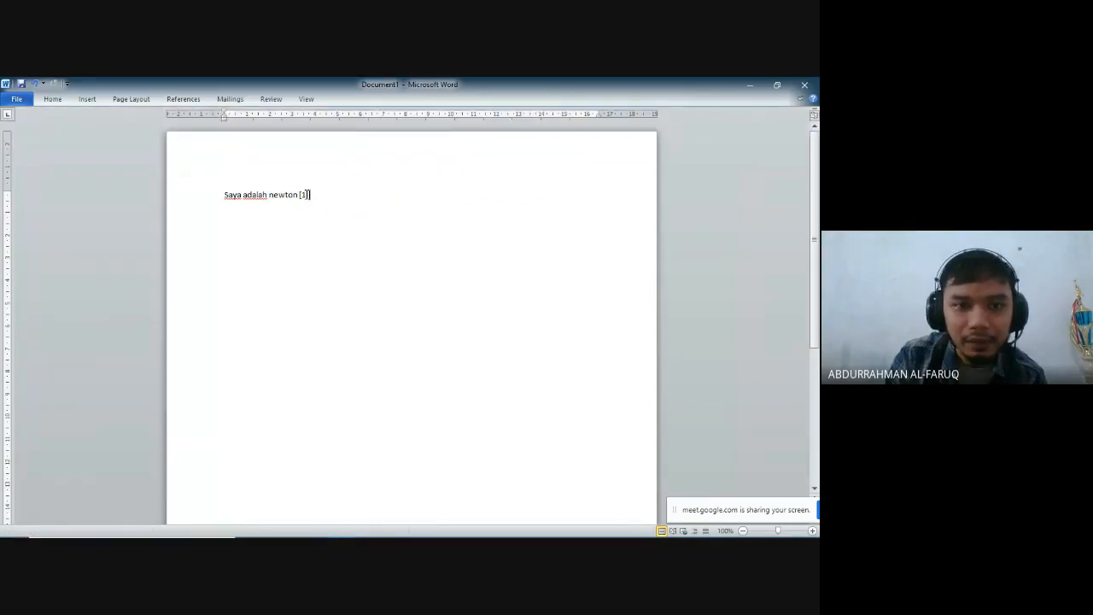
left_click(198, 99)
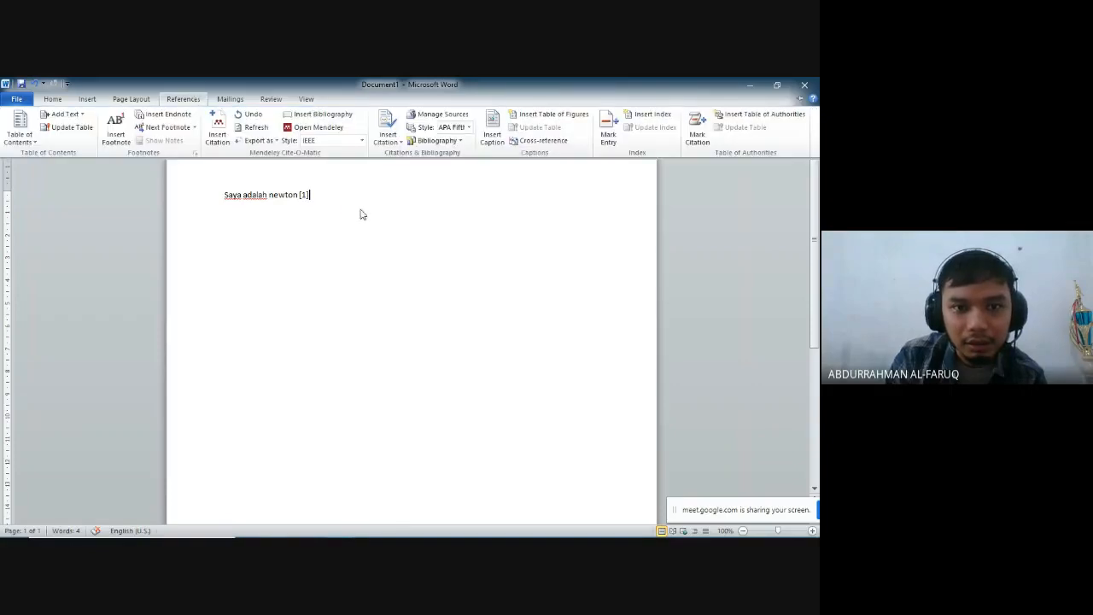
left_click(317, 194)
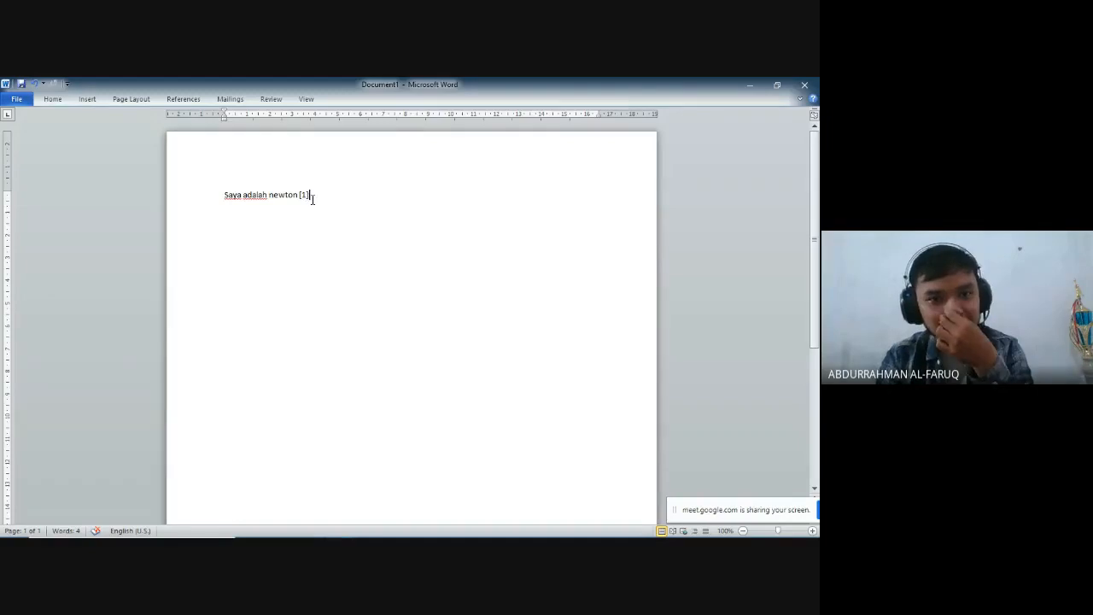
- Set the Mendeley citation style of the sentence to American Sociological Association 6th edition
left_click_drag(314, 198, 219, 187)
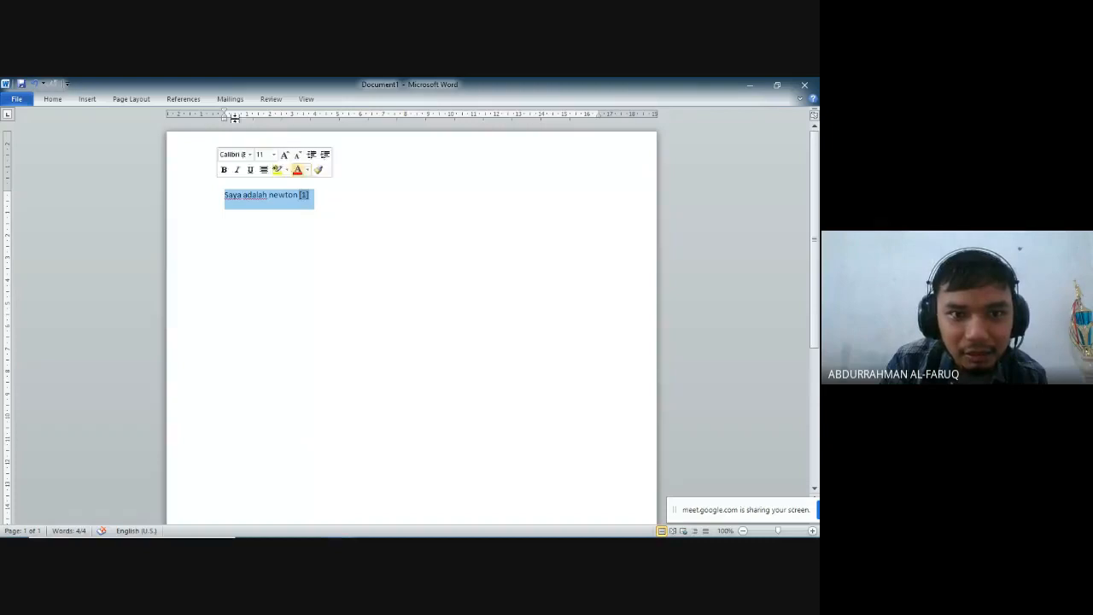
left_click(197, 101)
left_click(362, 140)
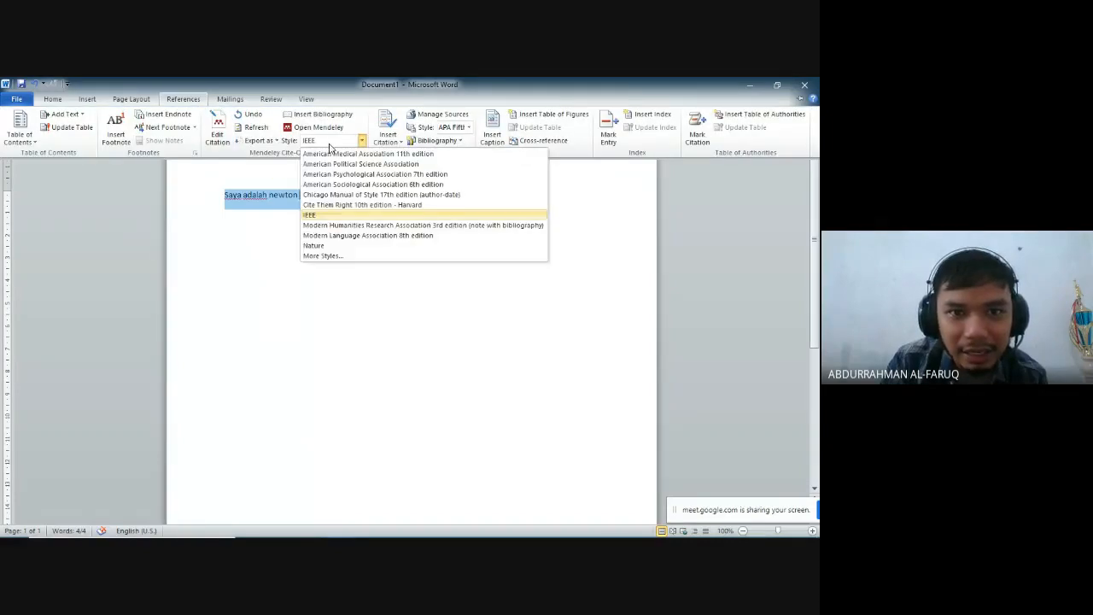
left_click(383, 184)
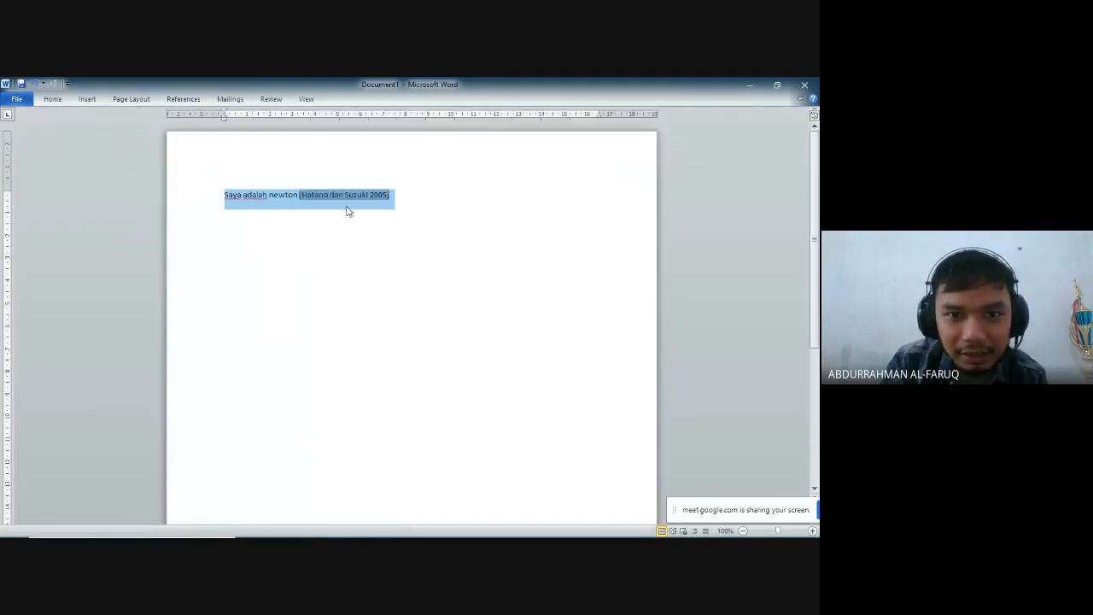
left_click(425, 198)
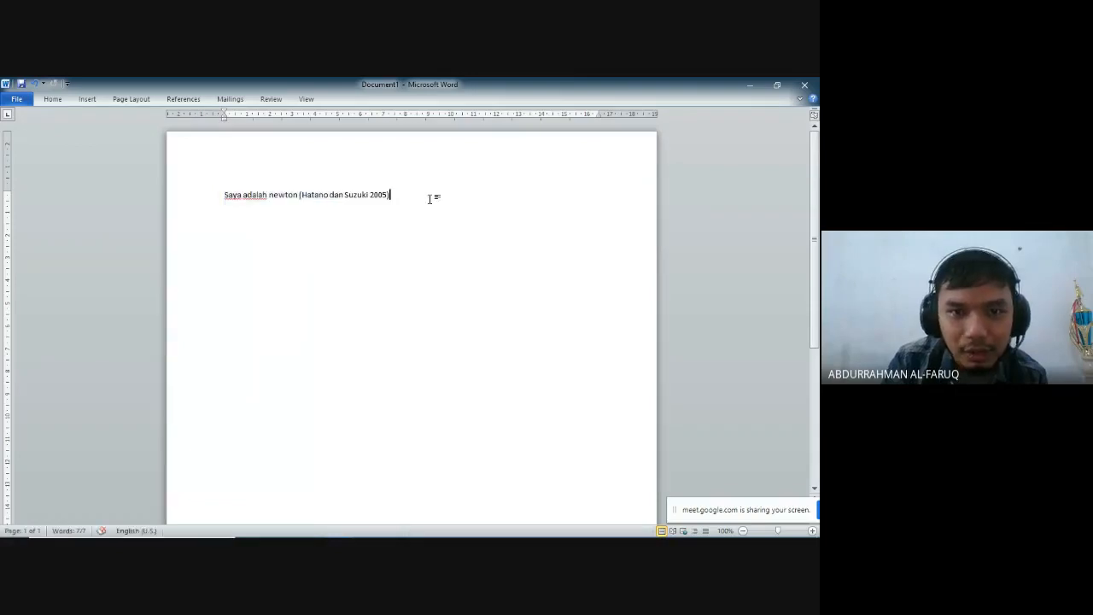
- Add a new line below the cited sentence reading "Aku adalah kapiten"
key("Return")
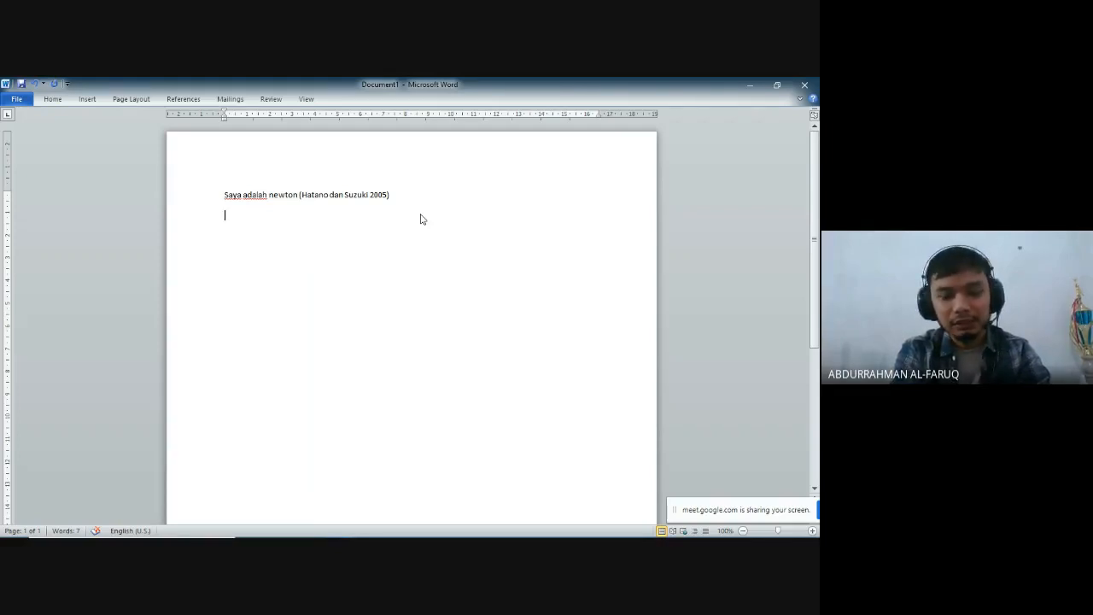
type("Aku a")
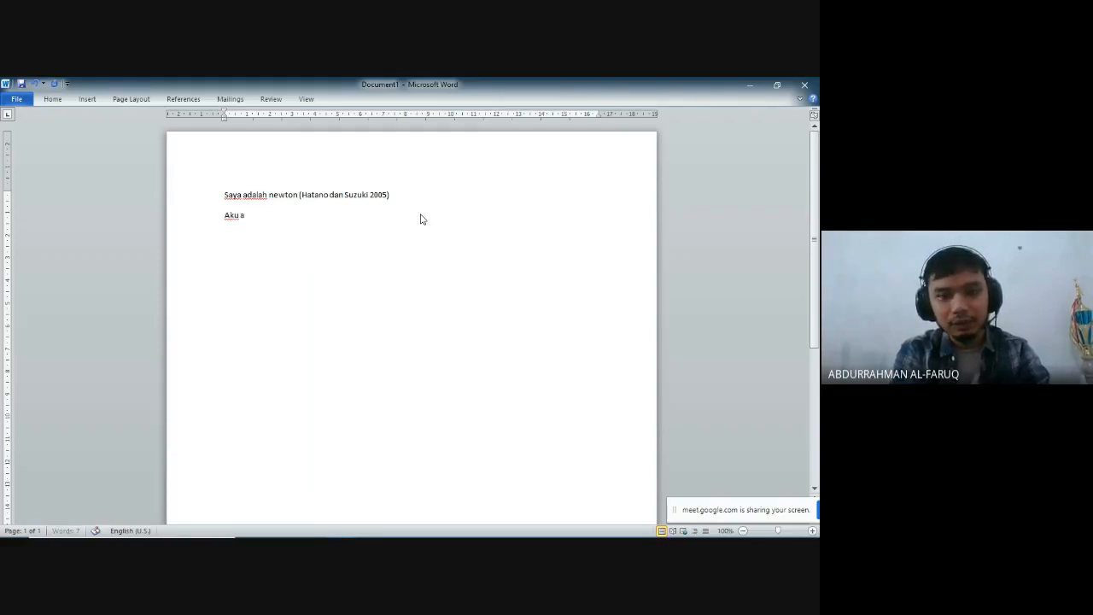
type("dalah kap")
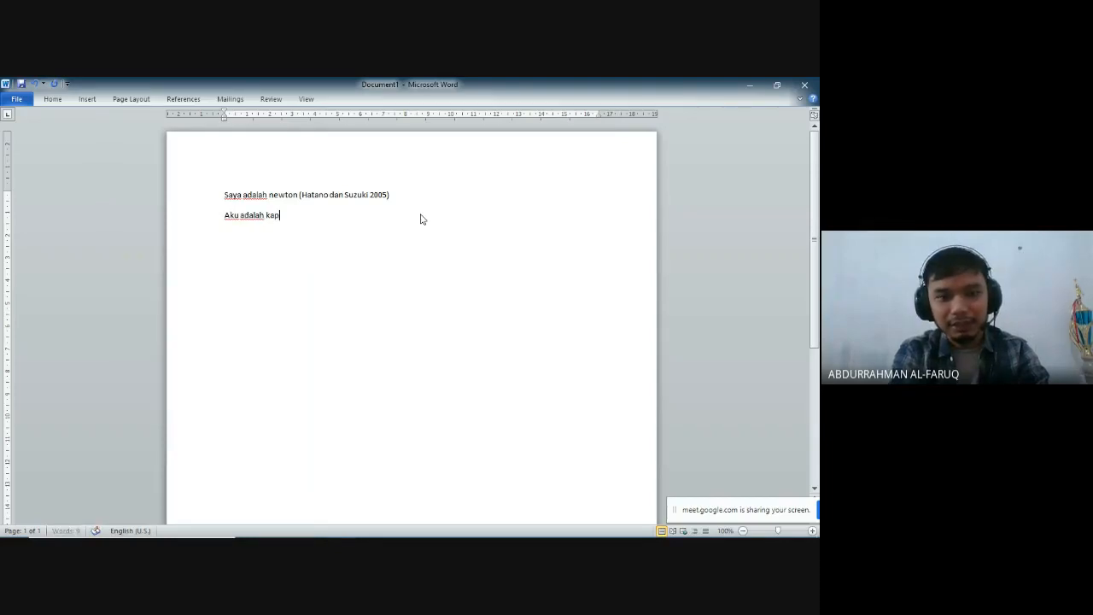
type("iten")
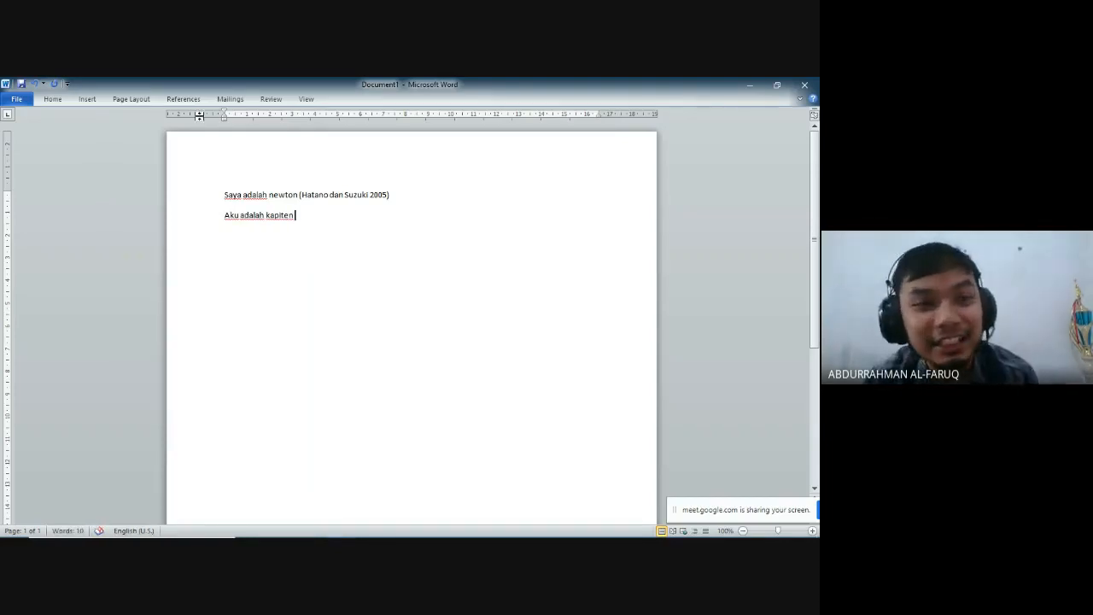
- Choose Indonesian as the citation and bibliography language in Mendeley's citation style settings and highlight the conjunction in the existing citation
left_click(174, 101)
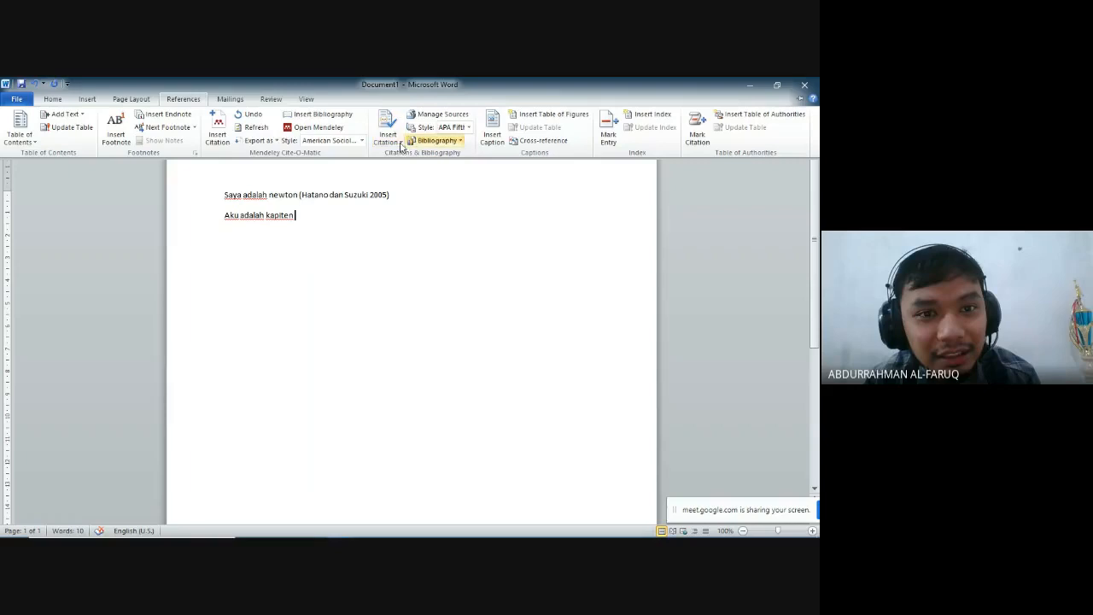
left_click(332, 130)
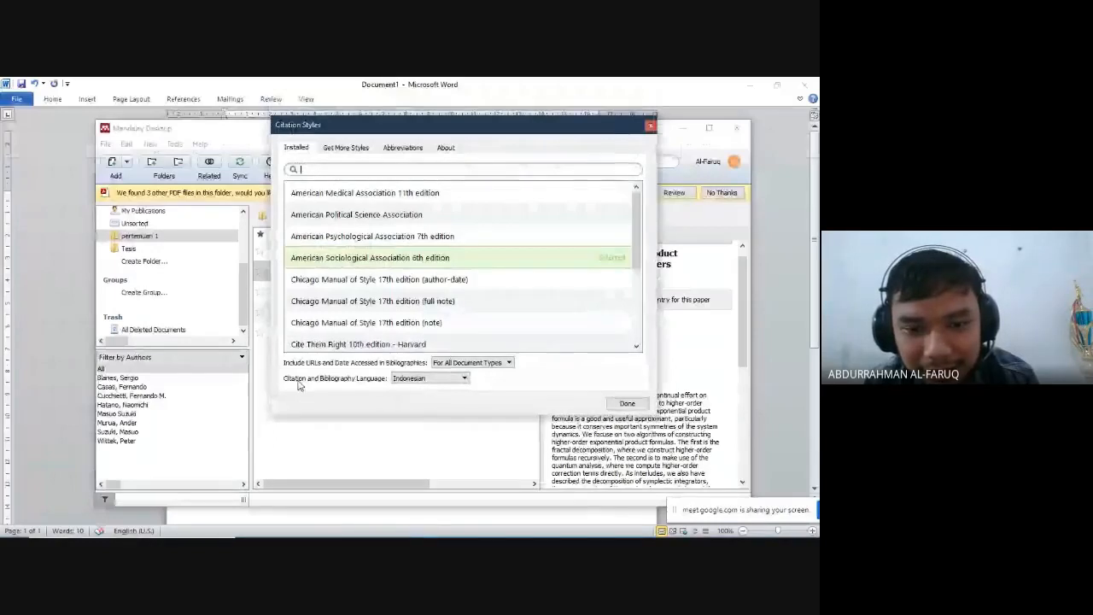
left_click(437, 378)
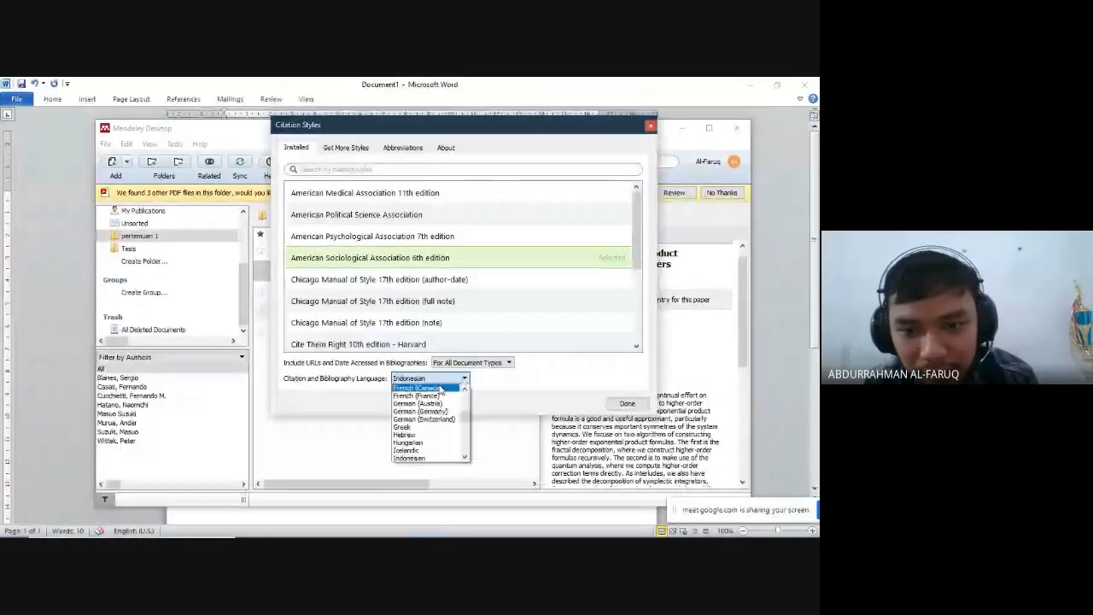
left_click(454, 457)
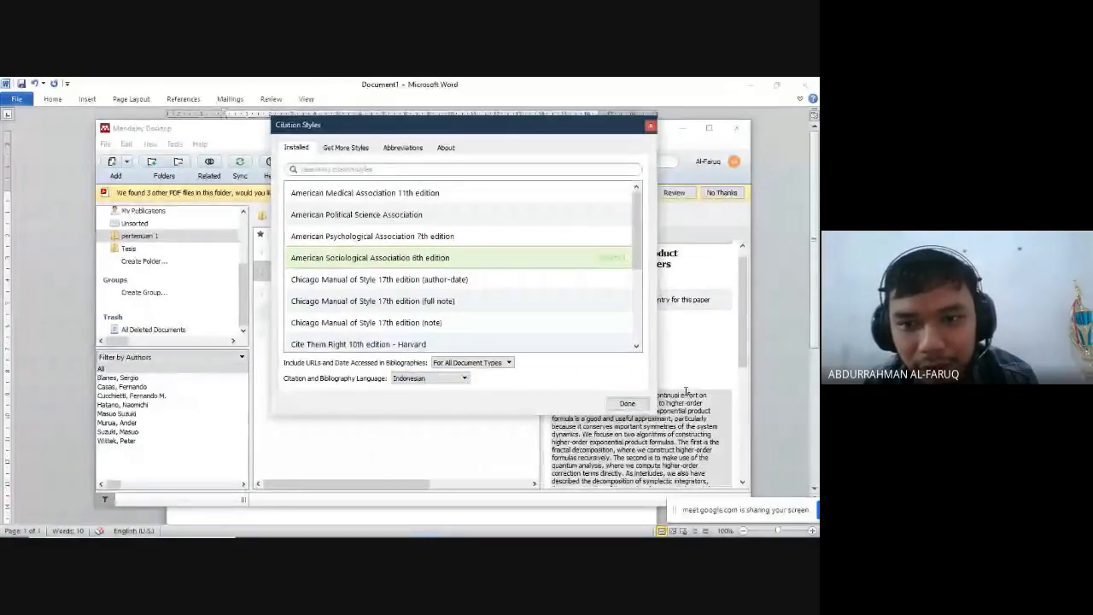
left_click(626, 403)
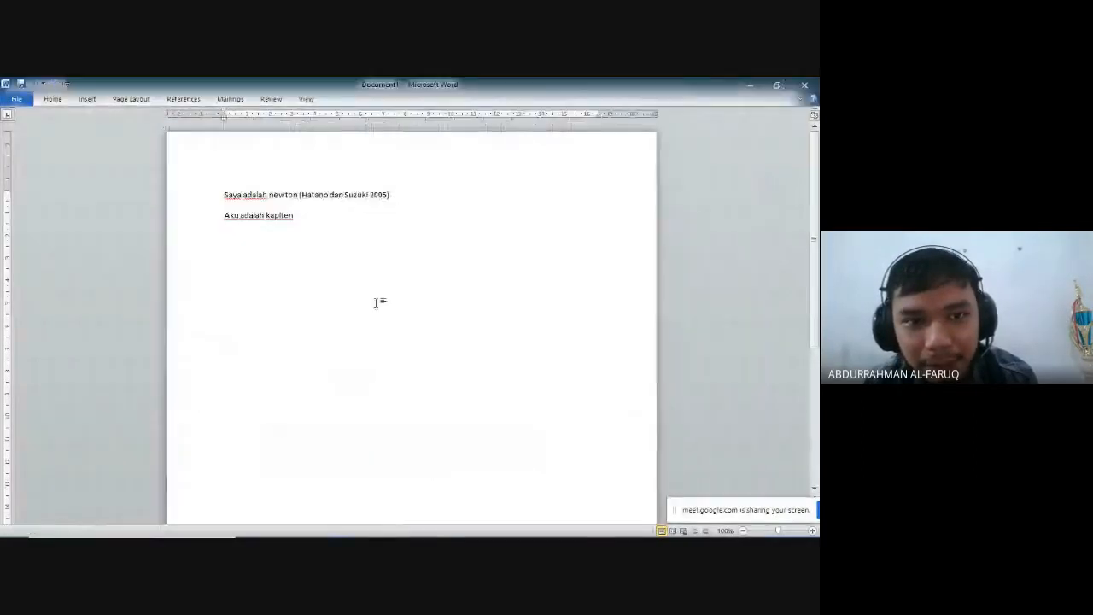
double_click(336, 196)
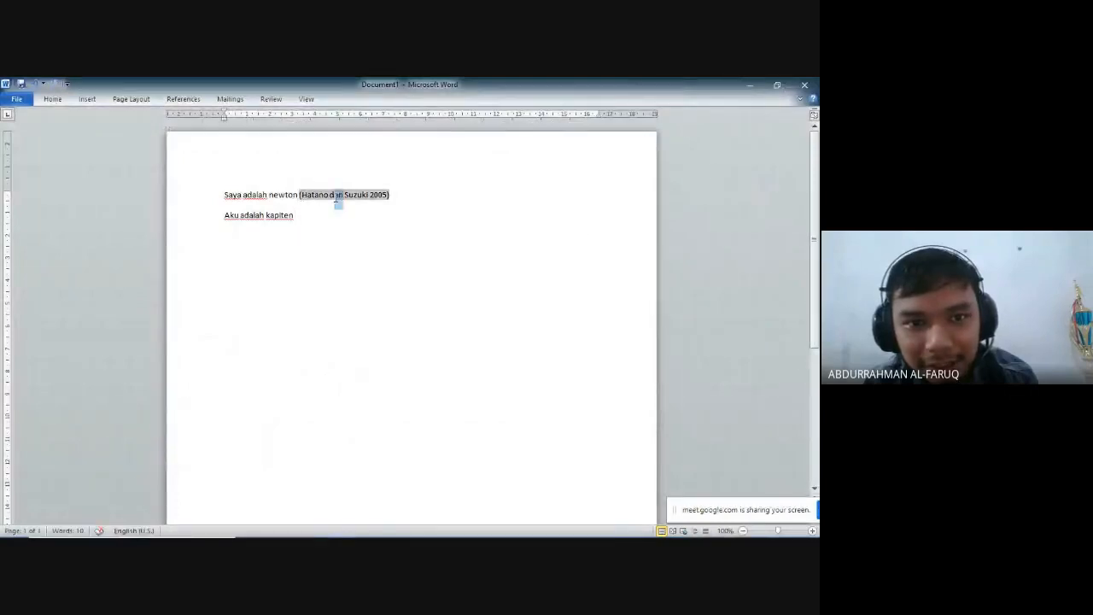
- Insert a Mendeley citation of "Error Analysis of Splitting Methods for the Time Dependent Schrödinger Equation" after "Aku adalah kapiten"
left_click(350, 222)
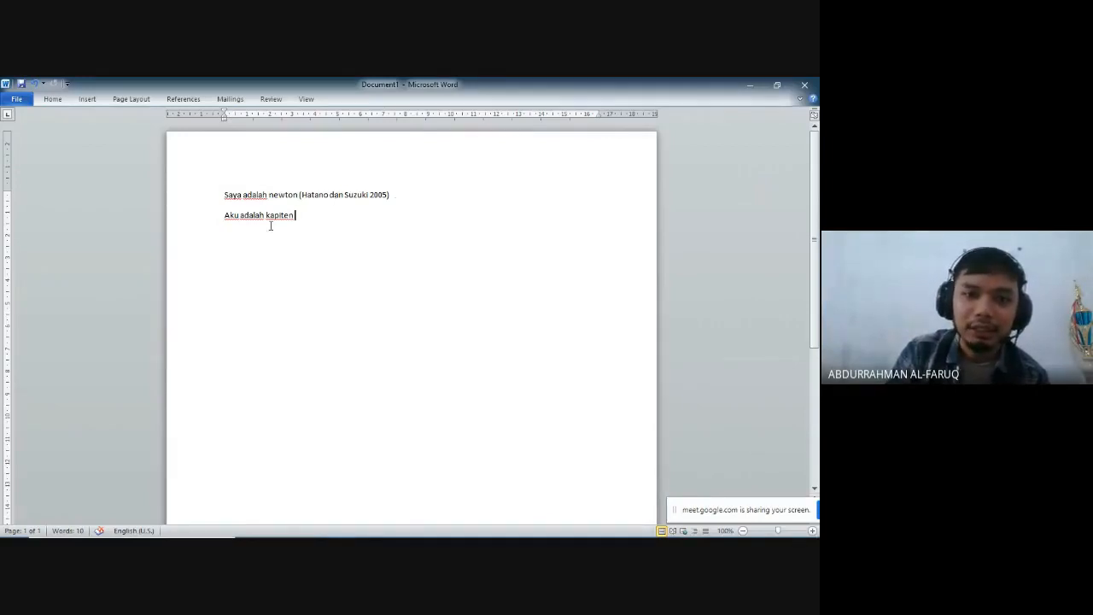
left_click(182, 99)
left_click(299, 138)
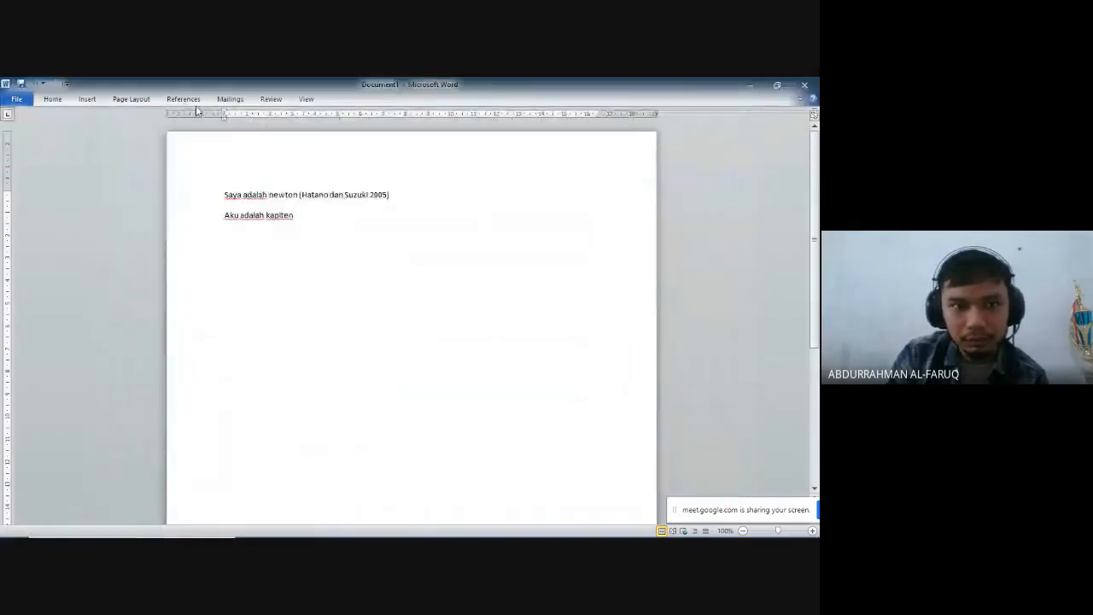
left_click(183, 99)
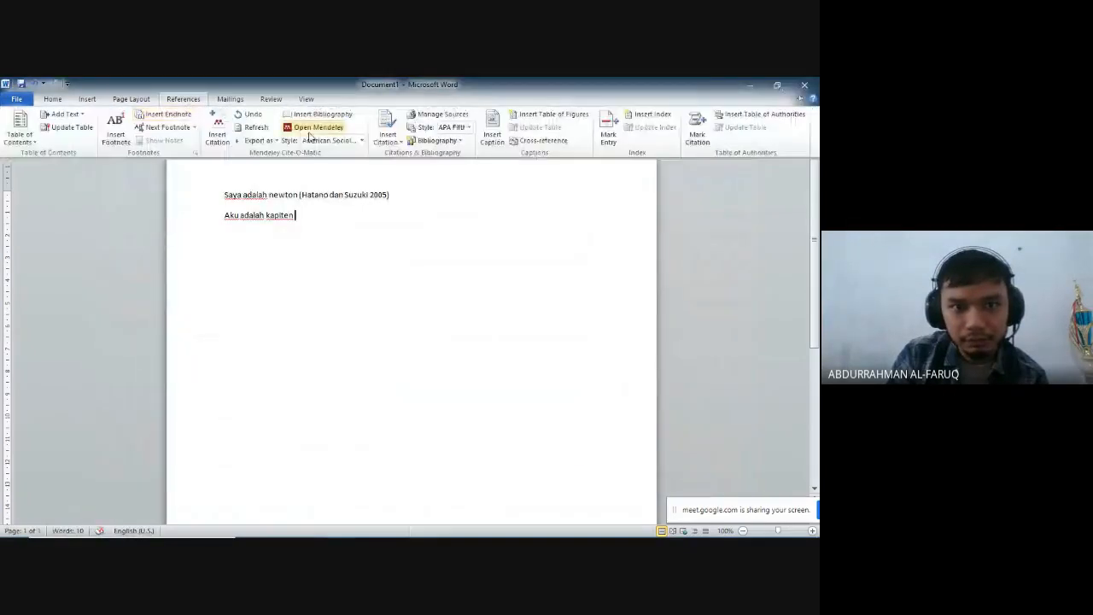
left_click(217, 129)
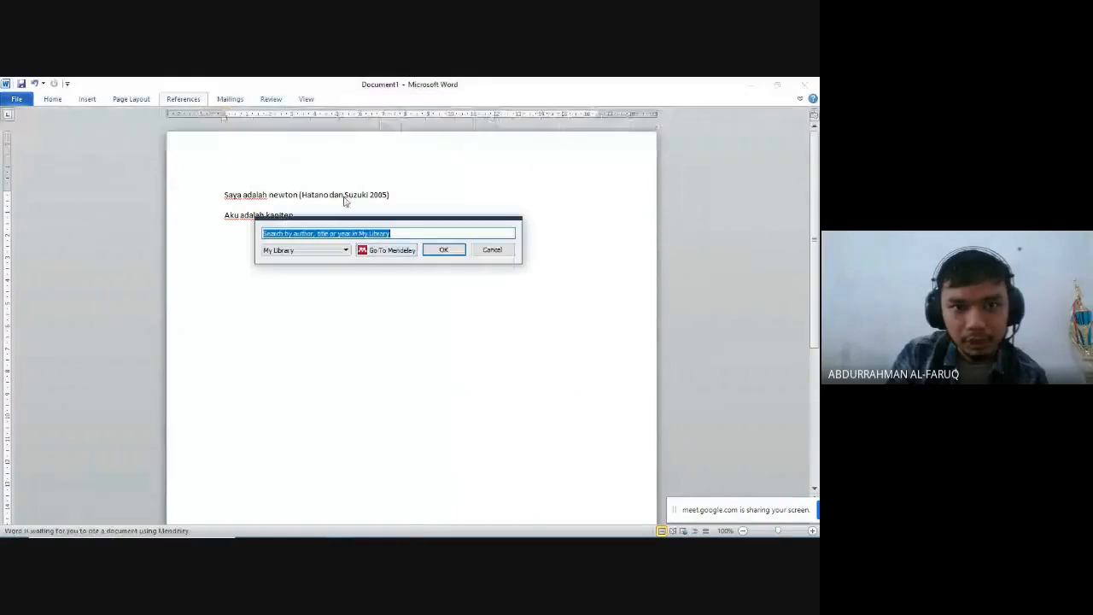
left_click(385, 251)
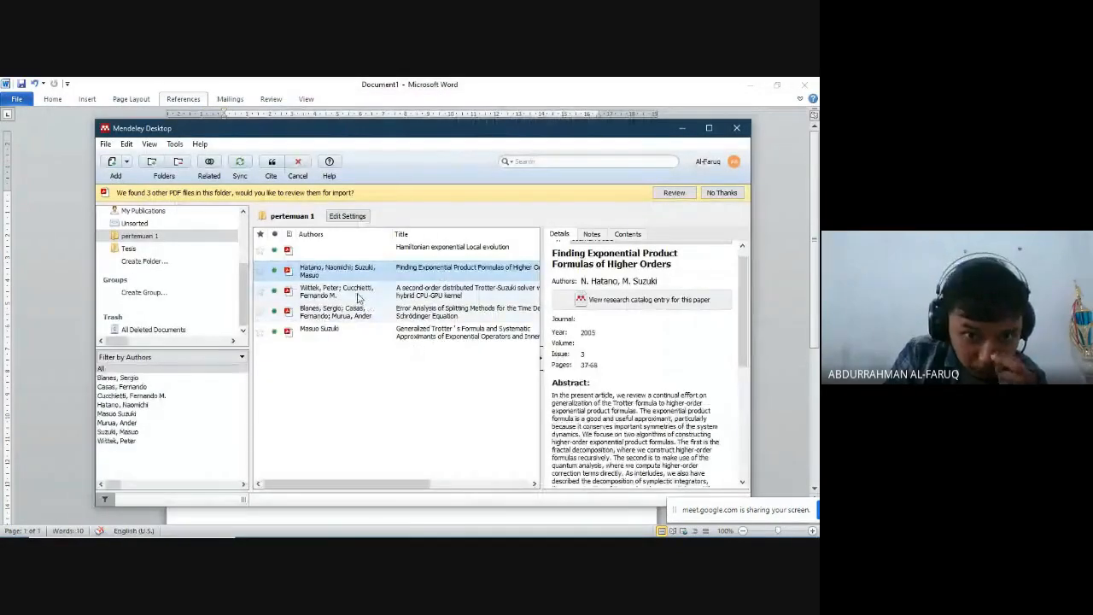
left_click(371, 319)
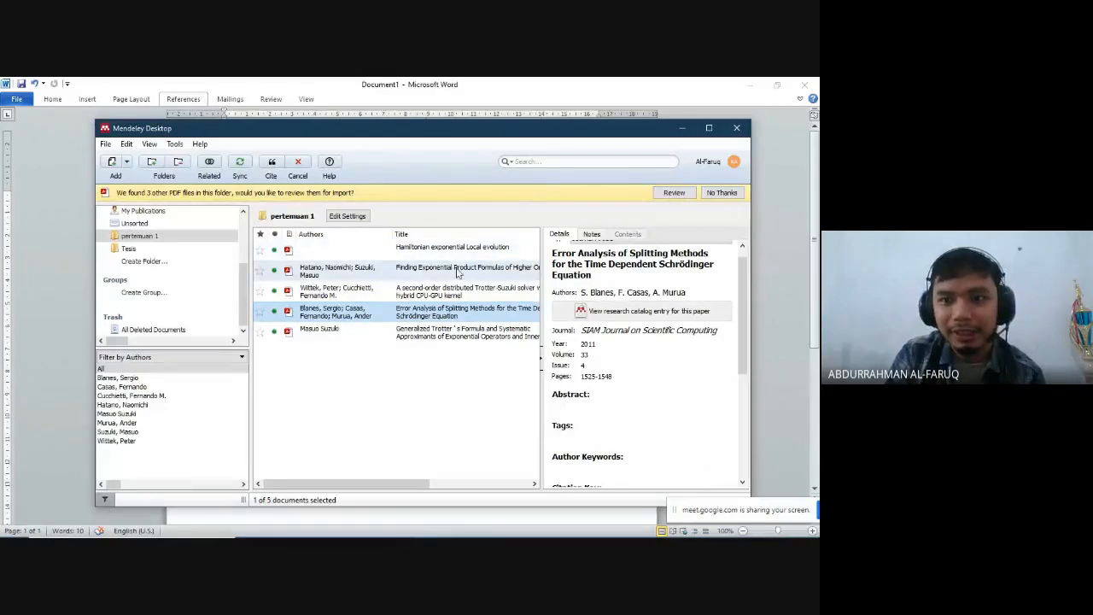
left_click(281, 176)
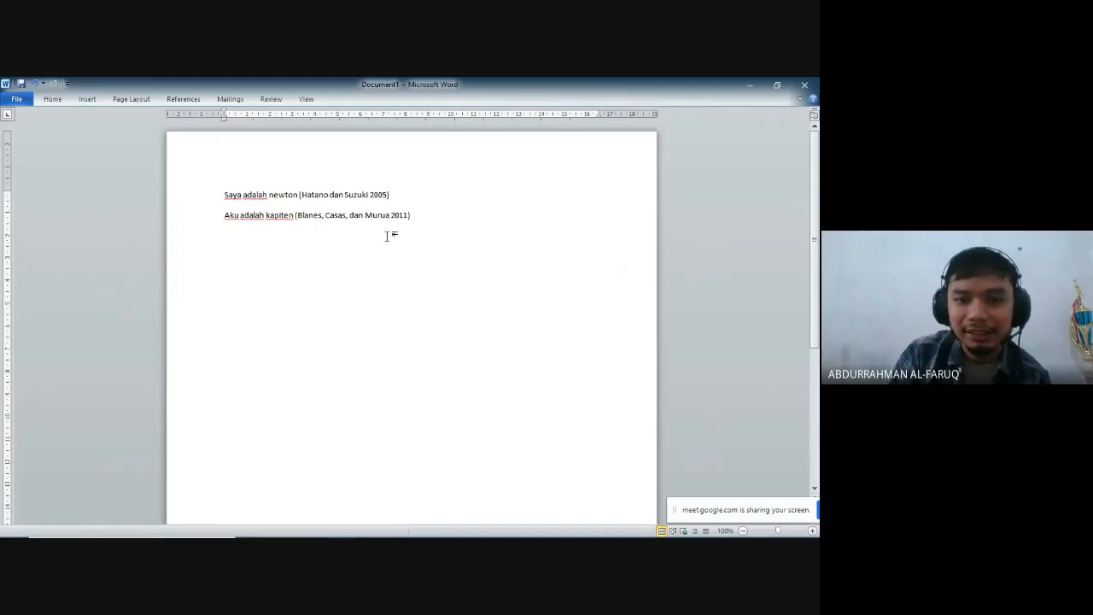
- Add a centred heading "DAFTAR PUSTAKA" a few blank lines below the two cited sentences
key("Return")
key("Return")
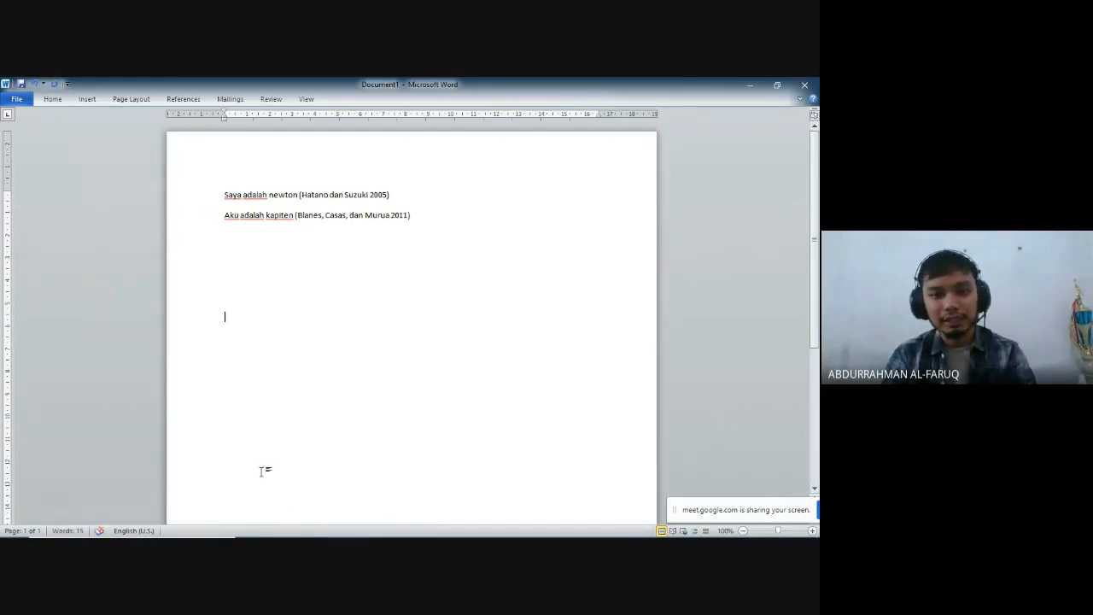
key("ctrl+e")
type("DAFTAR")
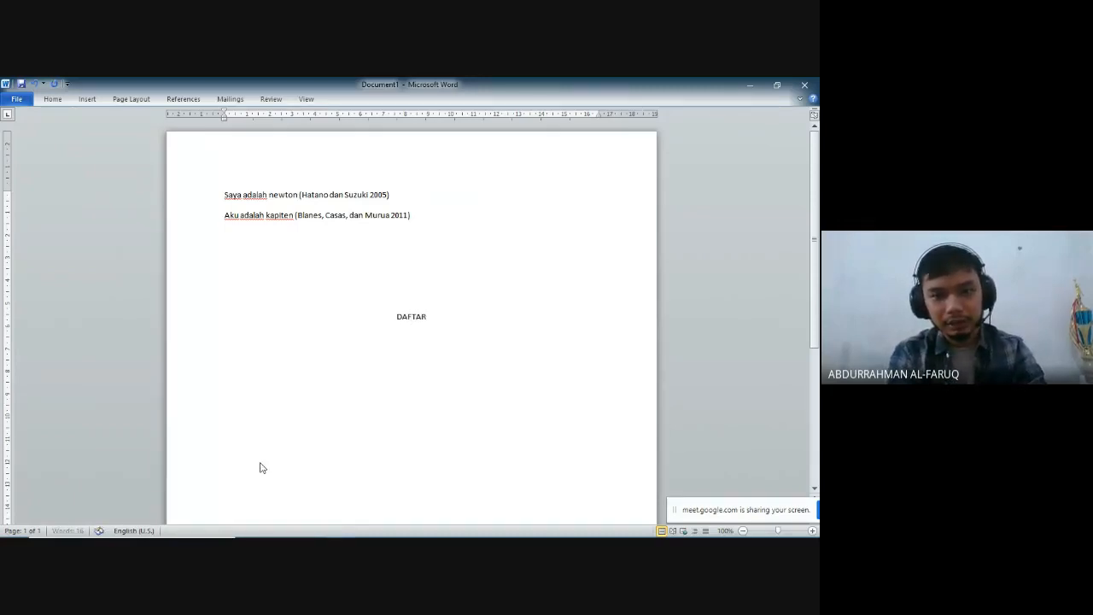
type(" PUSTAKA")
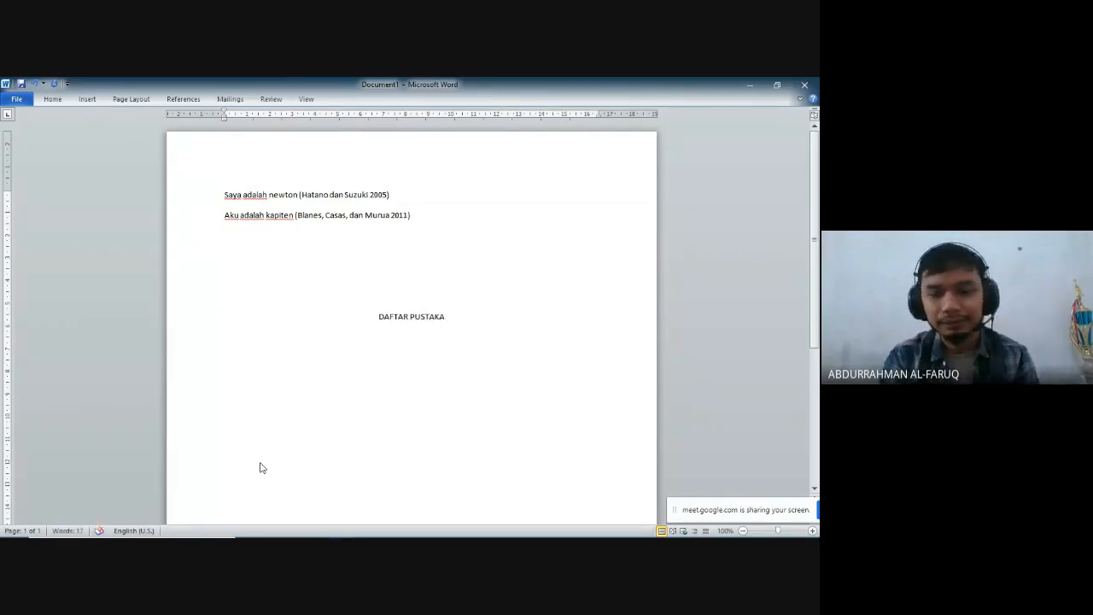
key("Return")
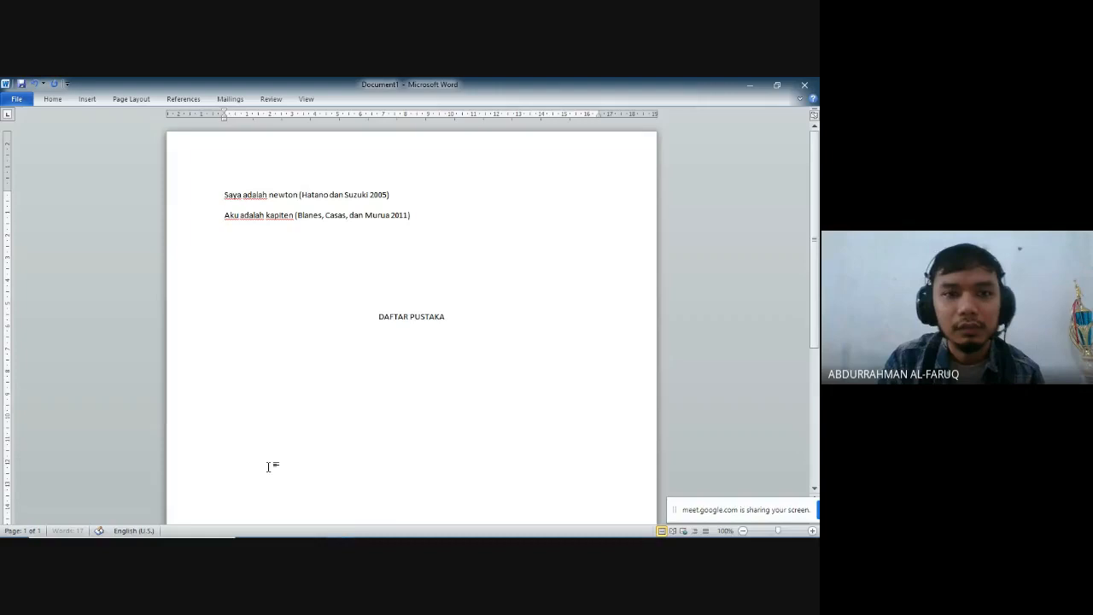
- Insert the Mendeley bibliography on a left-aligned line beneath the "DAFTAR PUSTAKA" heading
key("ctrl+l")
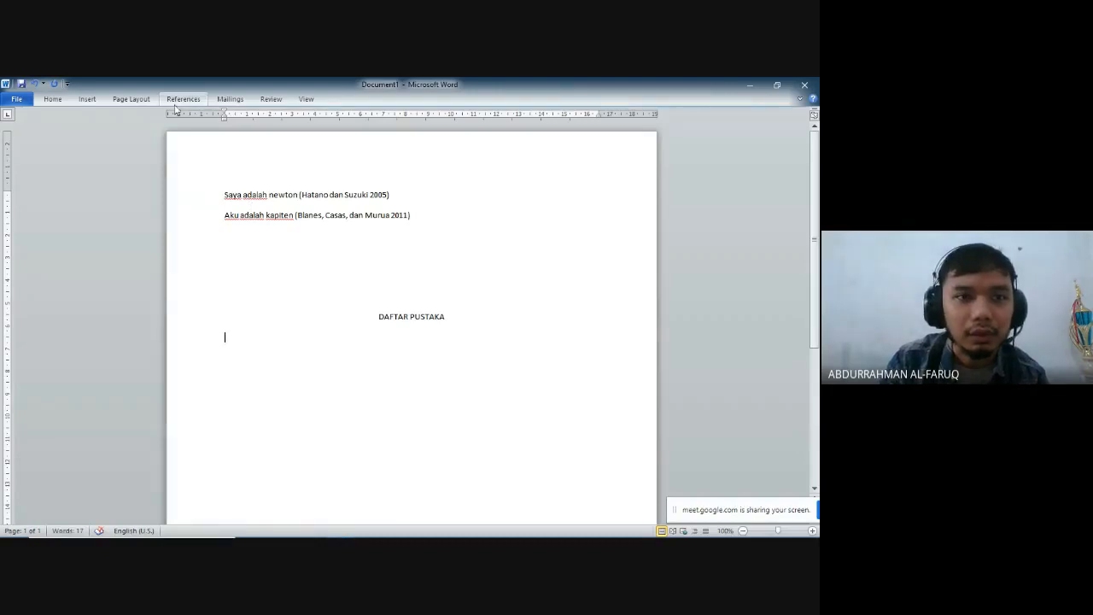
left_click(181, 99)
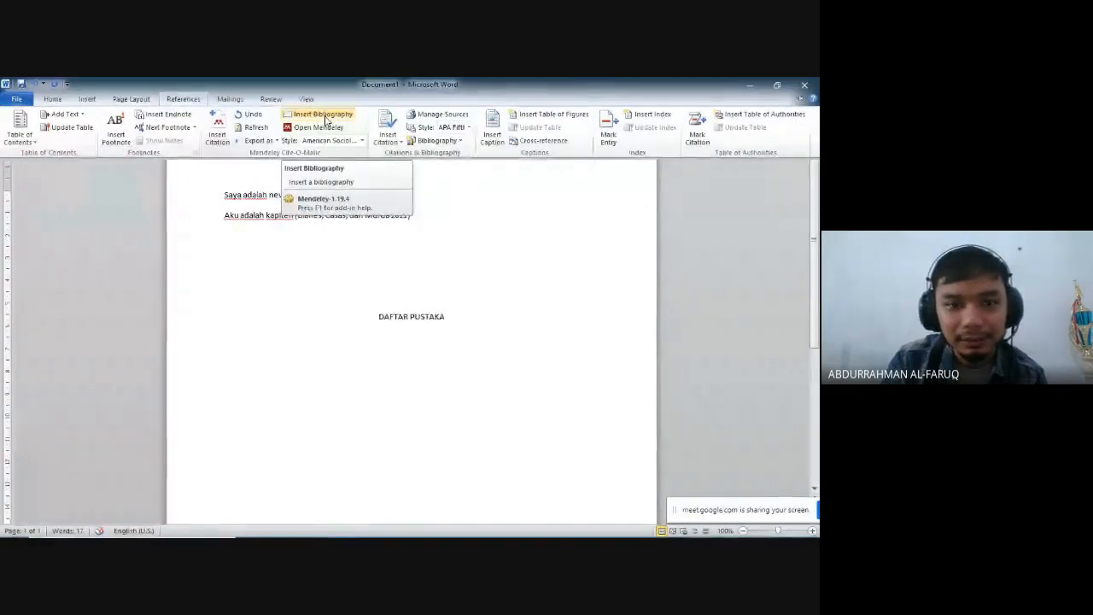
left_click(323, 114)
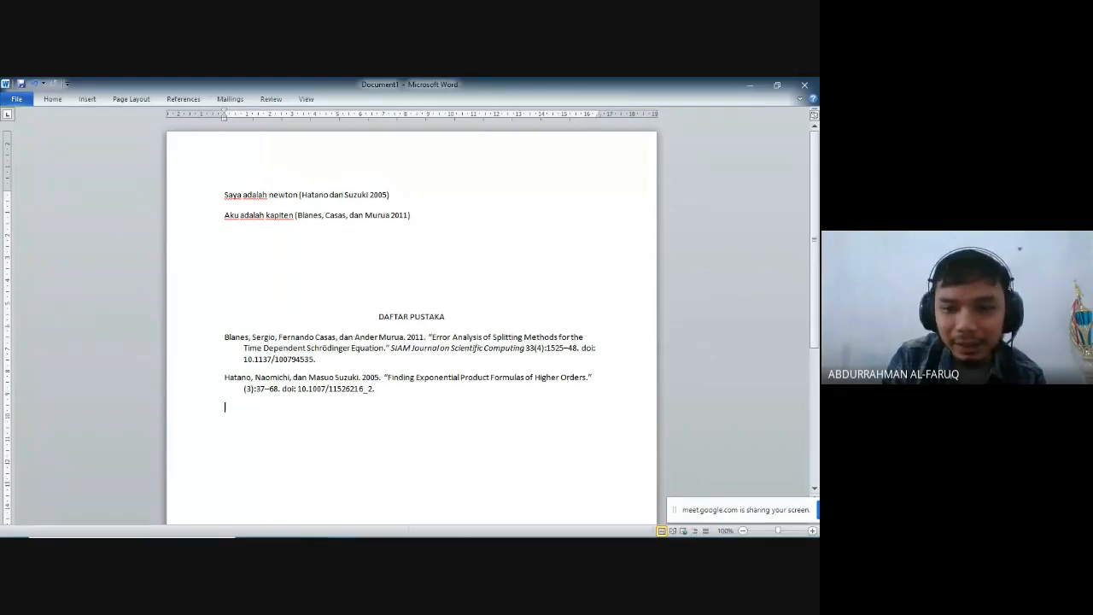
- Switch to Mendeley Desktop and examine the details of the "Error Analysis of Splitting Methods" and "Generalized Trotter's Formula" papers
mouse_move(397, 527)
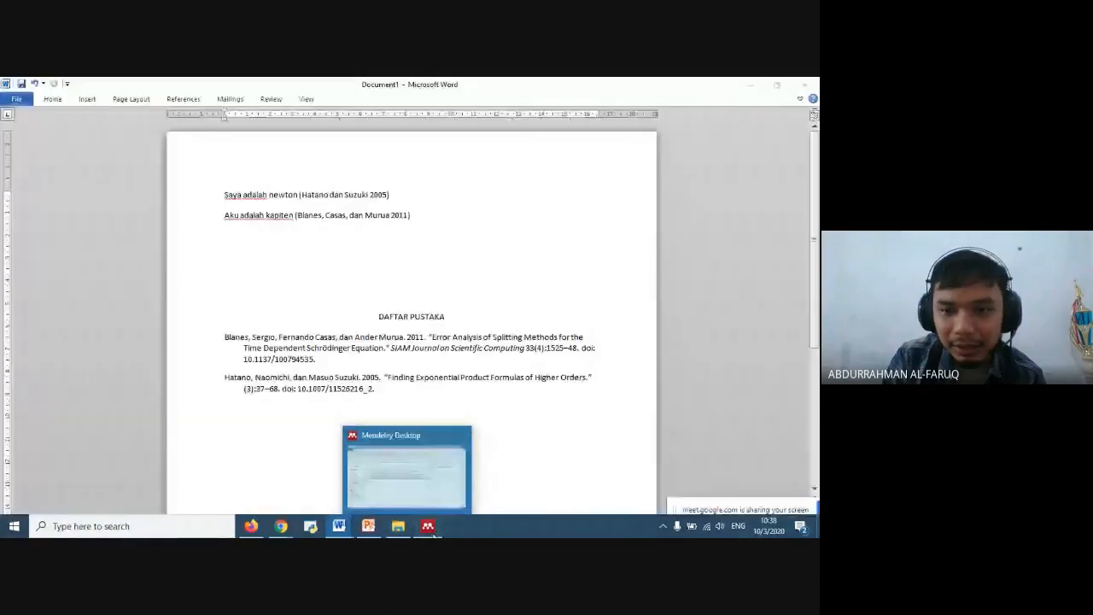
left_click(428, 526)
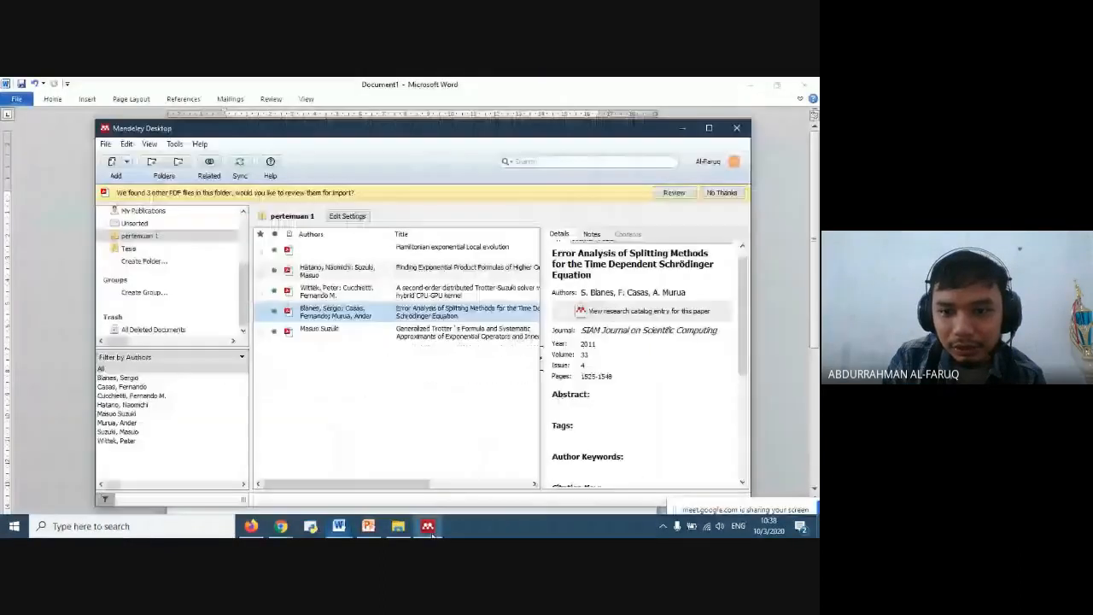
scroll(599, 401, "down", 3)
scroll(599, 419, "up", 1)
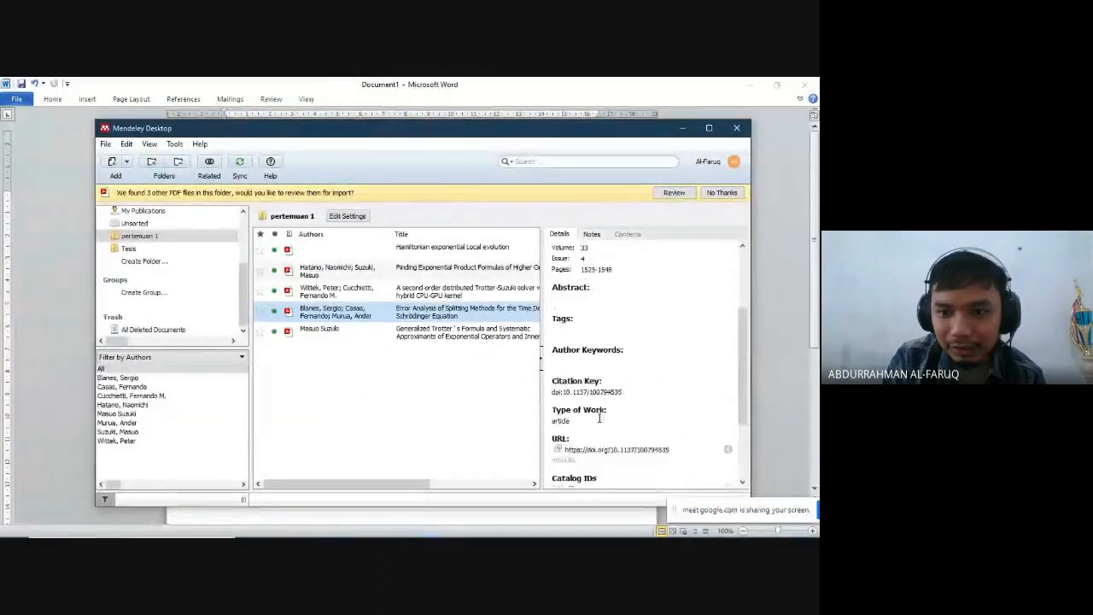
scroll(599, 418, "up", 2)
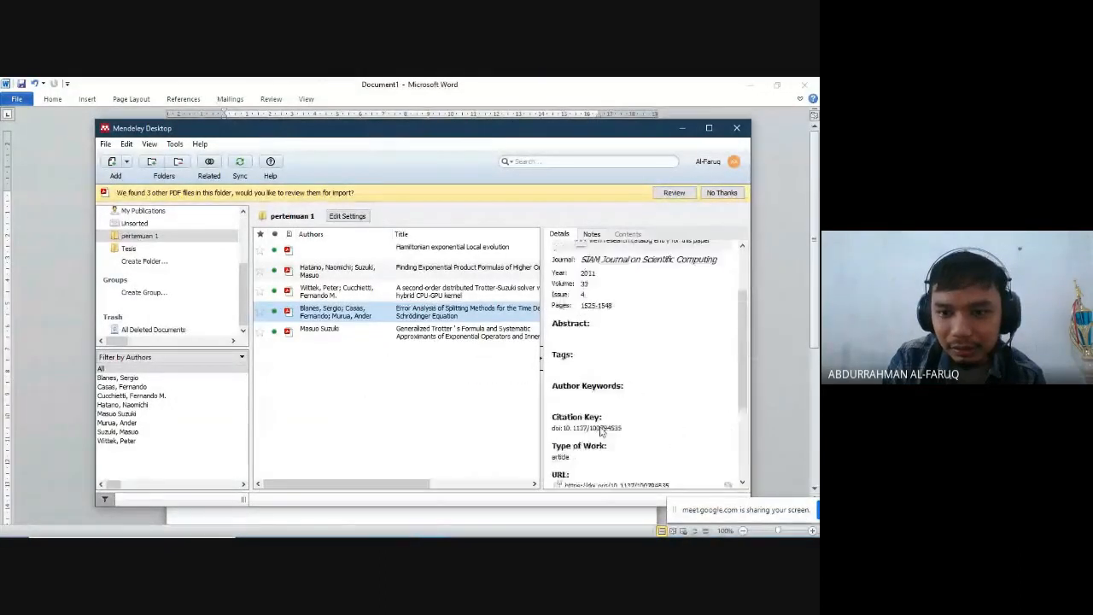
left_click(460, 339)
scroll(612, 367, "down", 2)
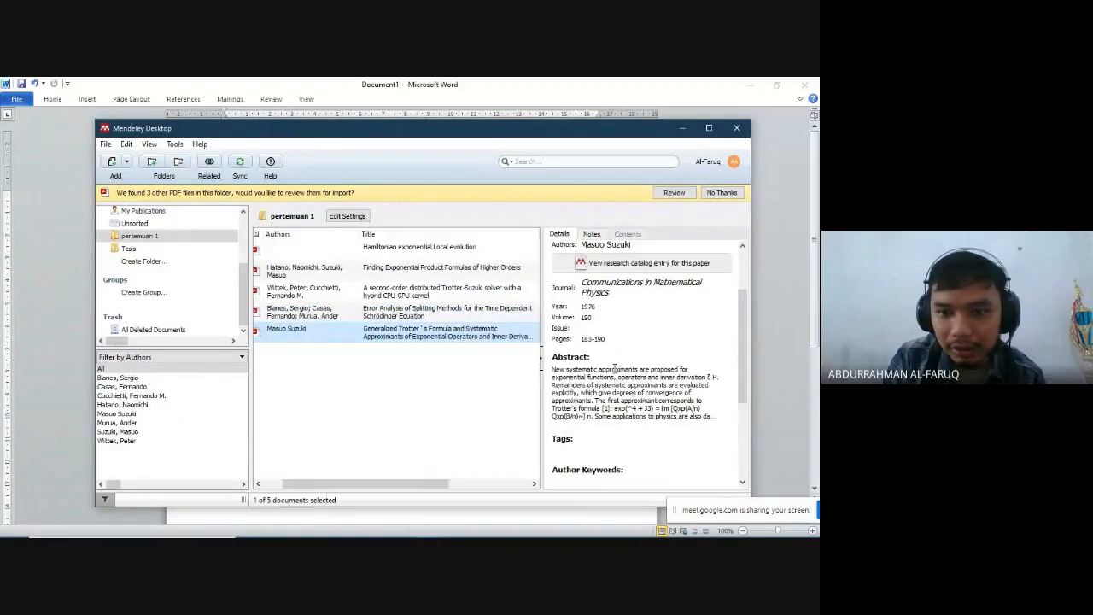
scroll(613, 367, "up", 2)
scroll(615, 359, "up", 2)
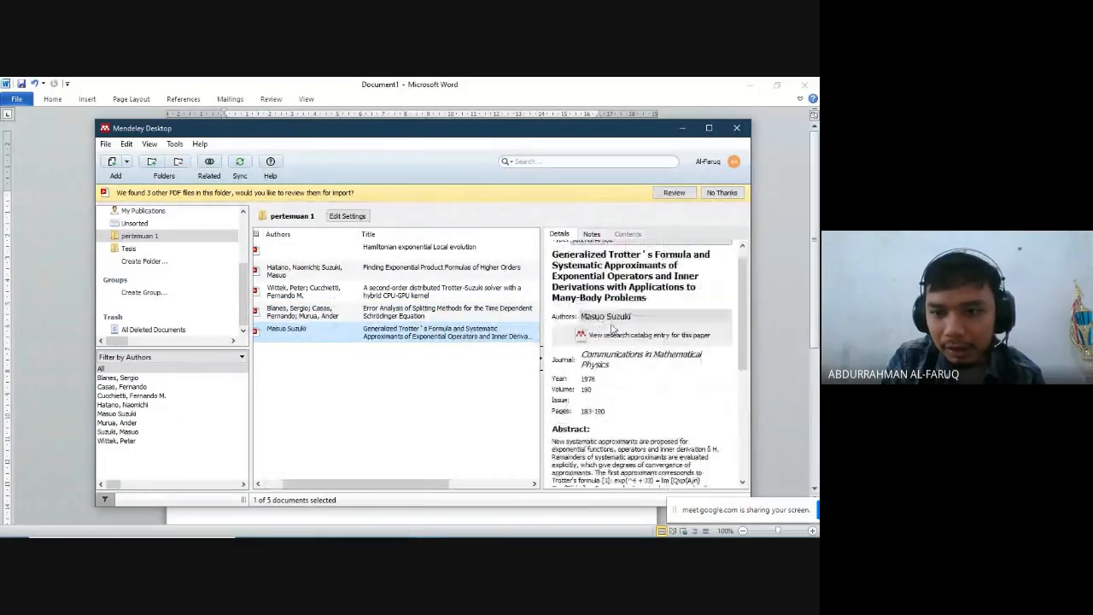
scroll(625, 350, "down", 5)
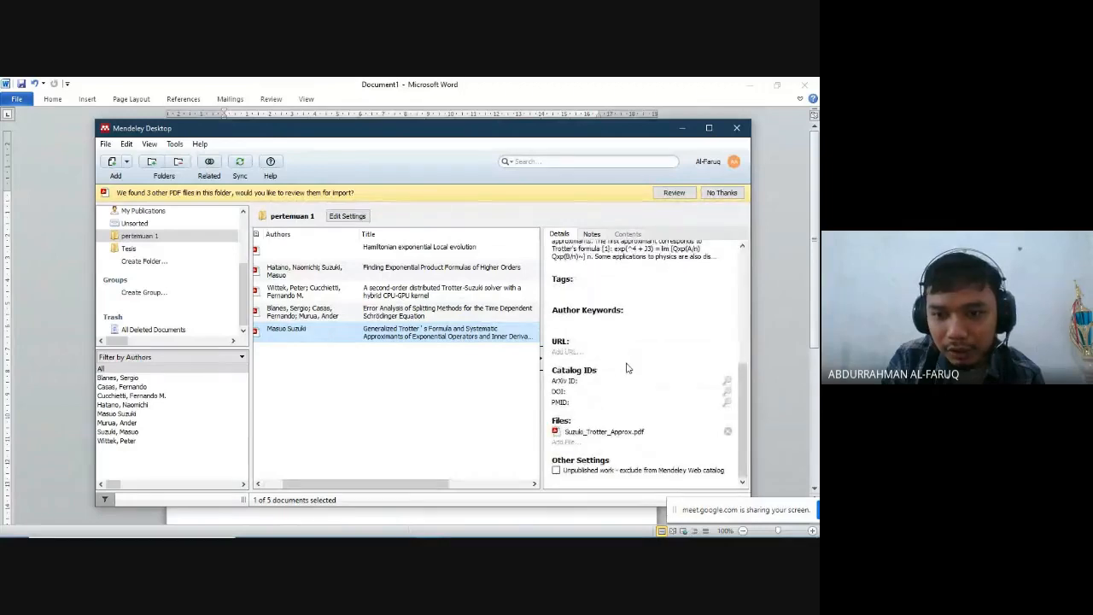
scroll(628, 360, "up", 5)
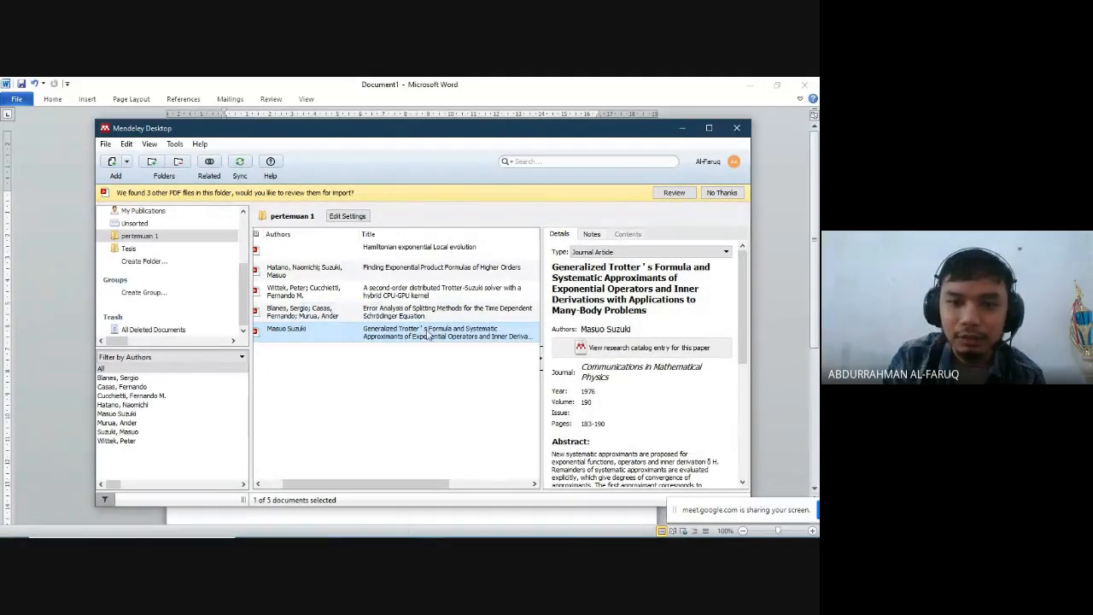
- Compare the journal details of the other papers, check the Journal field of "Finding Exponential Product Formulas of Higher Orders", and return to Word
left_click(427, 291)
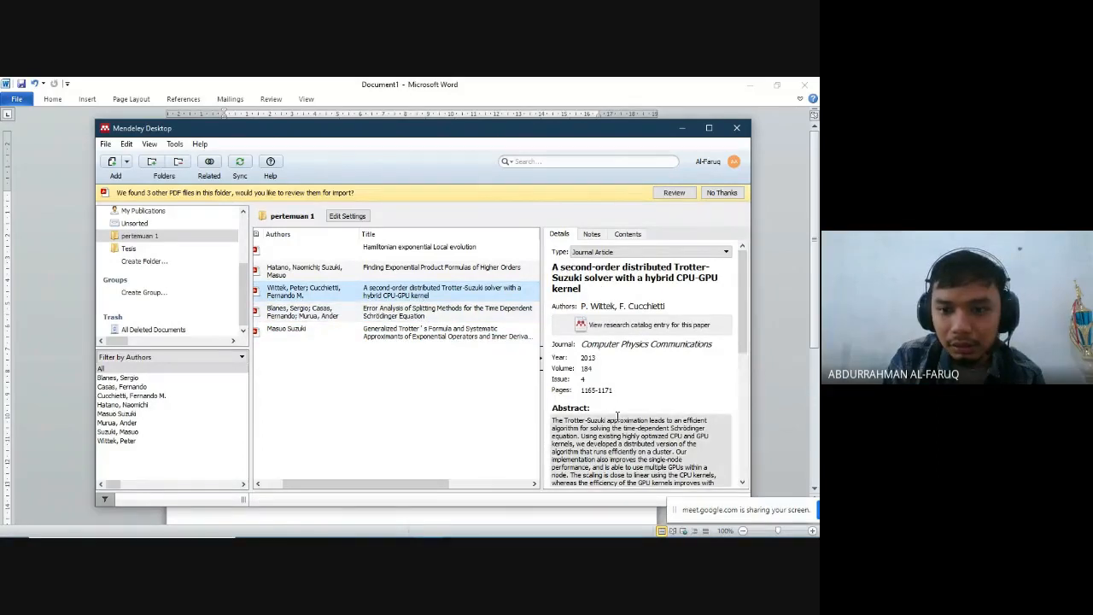
left_click(469, 311)
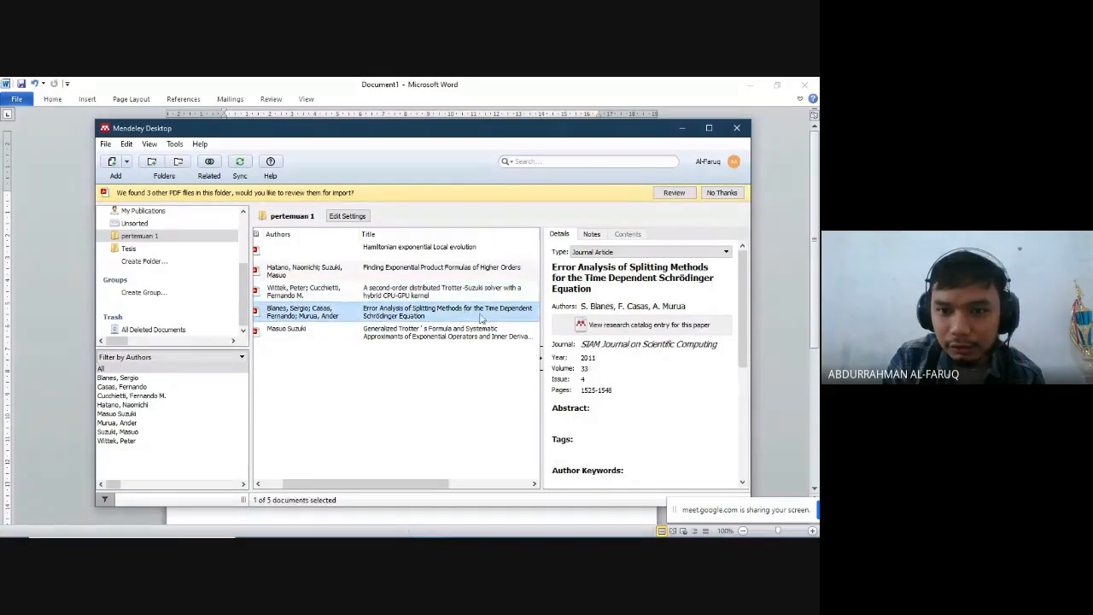
left_click(465, 270)
left_click(586, 333)
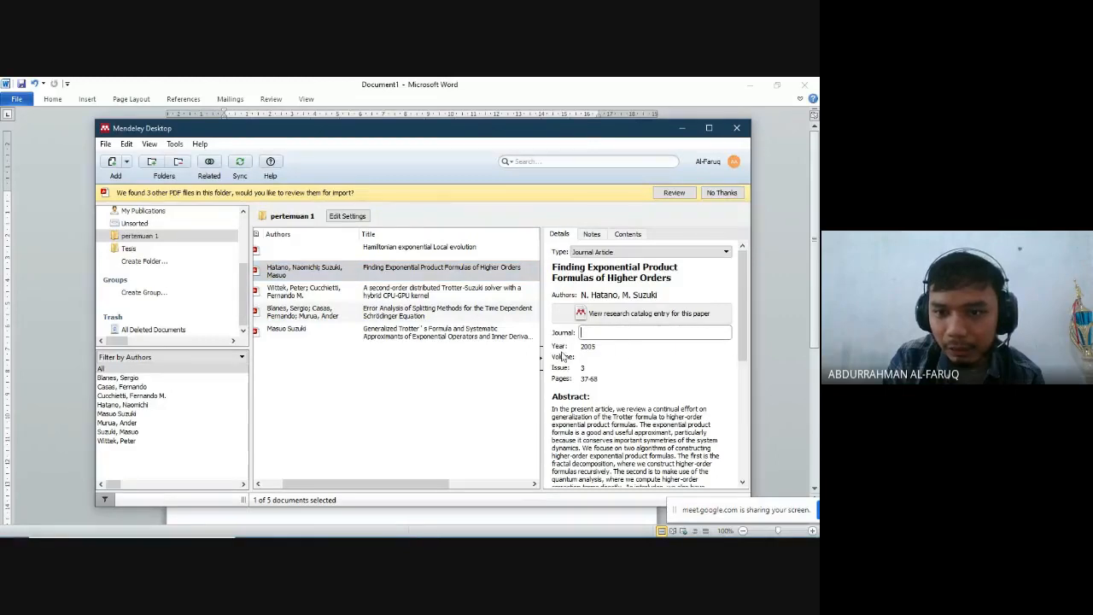
left_click(437, 278)
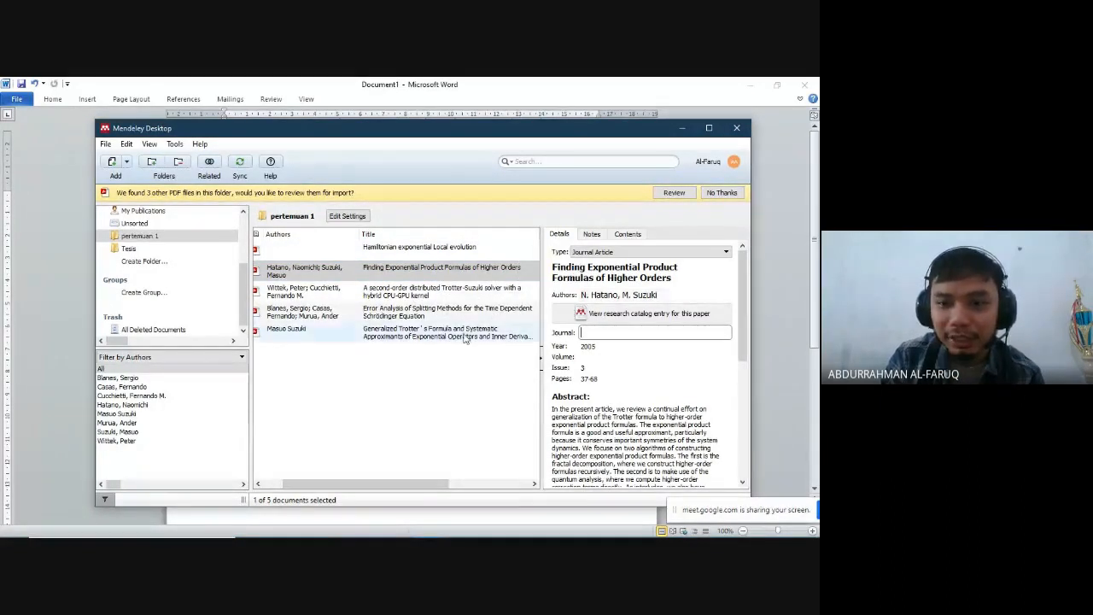
left_click(480, 412)
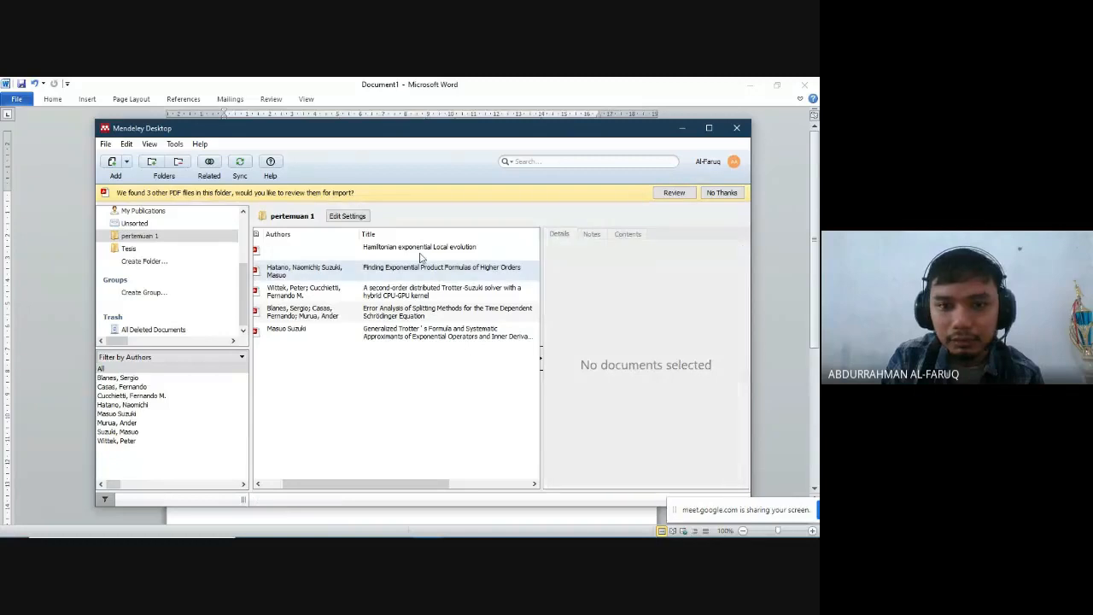
left_click(426, 276)
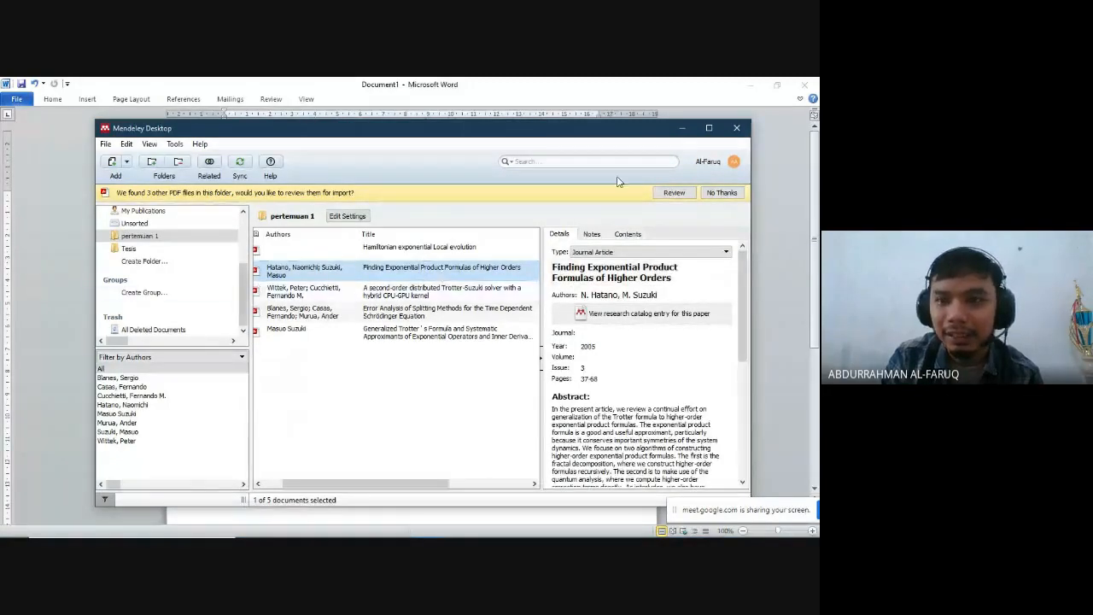
left_click(680, 129)
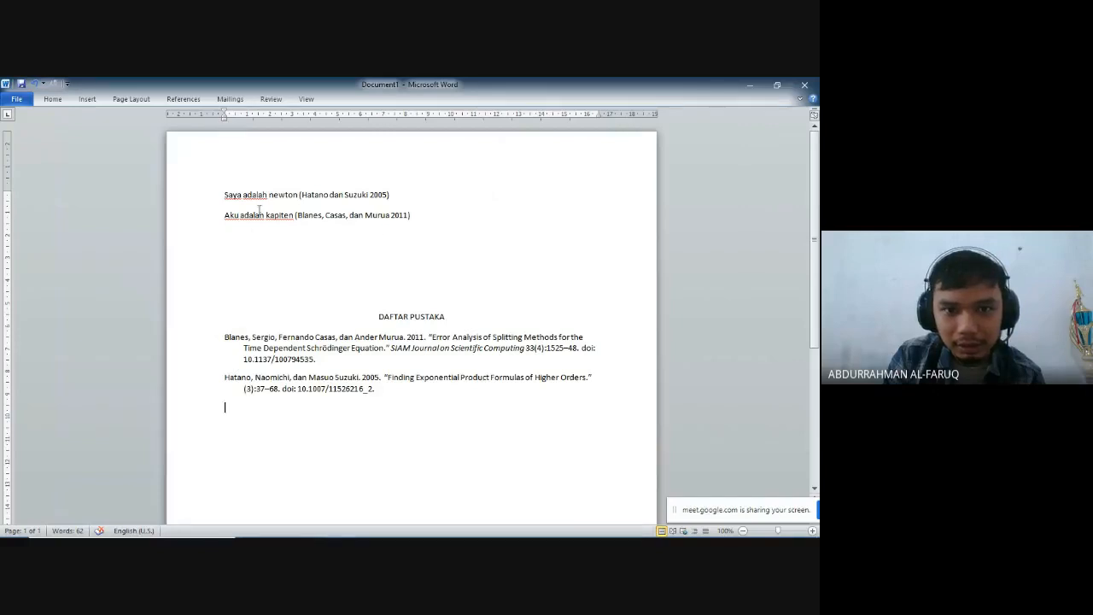
- Add a filler line reading "OIOHEGNHRGURNLGUISR" between the two cited sentences
left_click(394, 196)
key("Return")
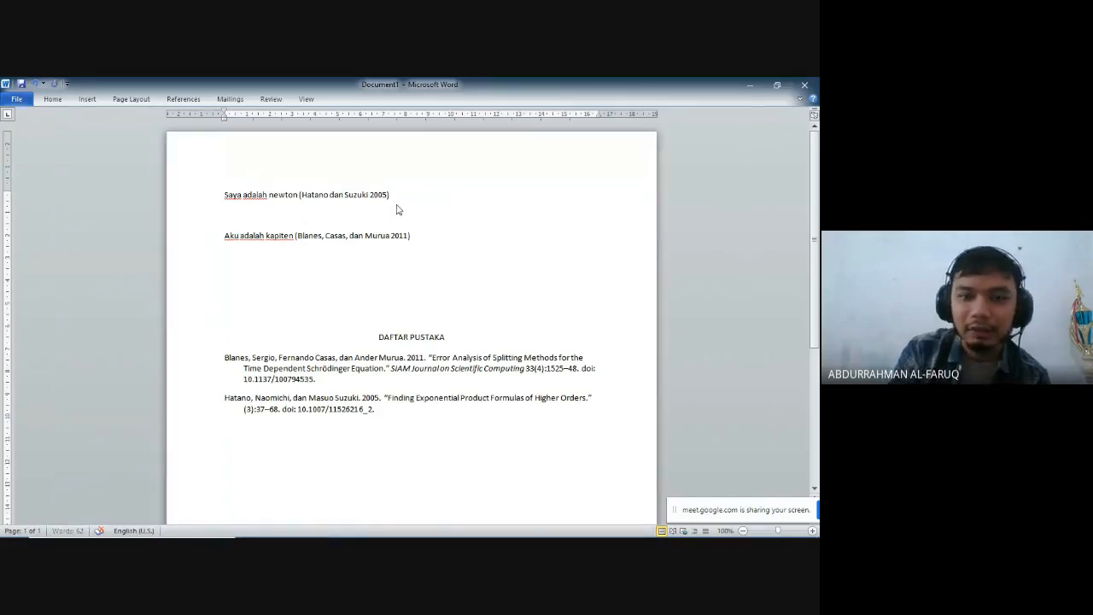
type("OIOHEGNHRGURNLGUISR")
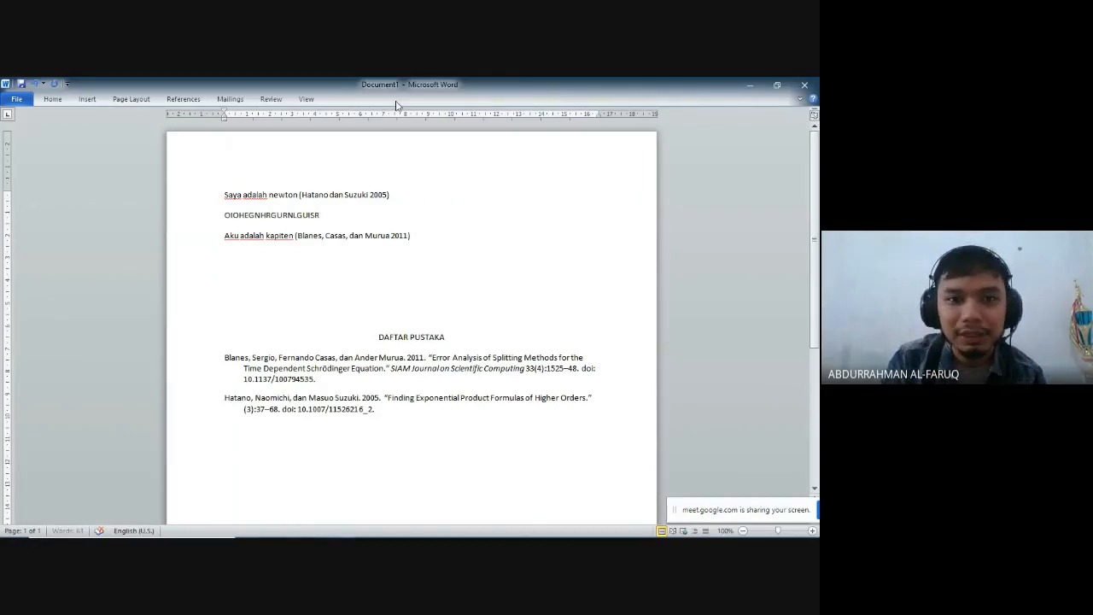
- Change the Mendeley style of the citations and bibliography to American Psychological Association 7th edition
left_click(372, 196)
left_click(406, 235)
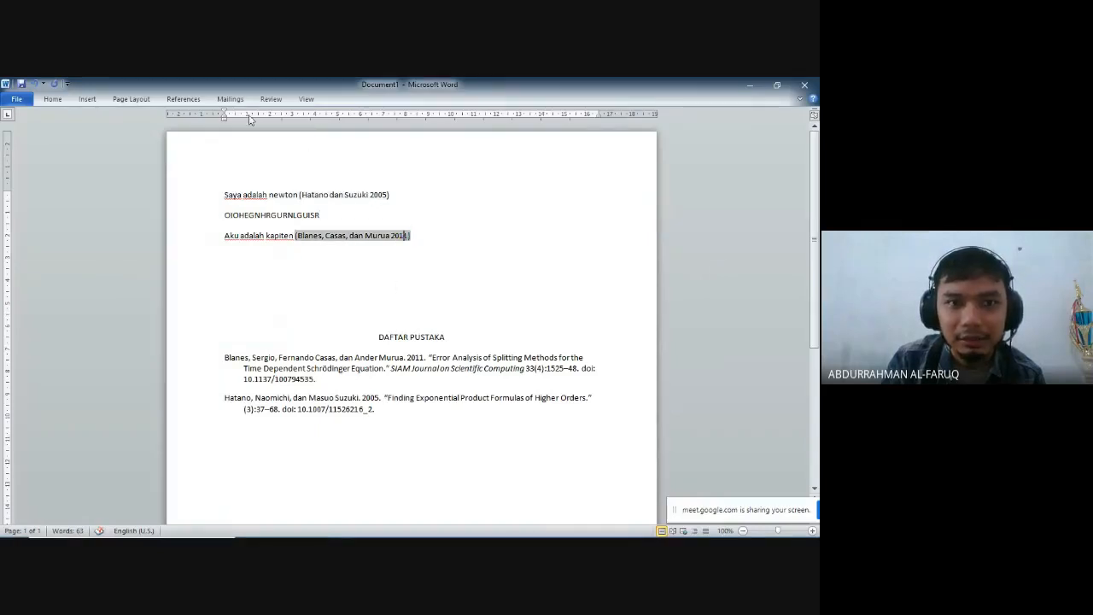
left_click(182, 99)
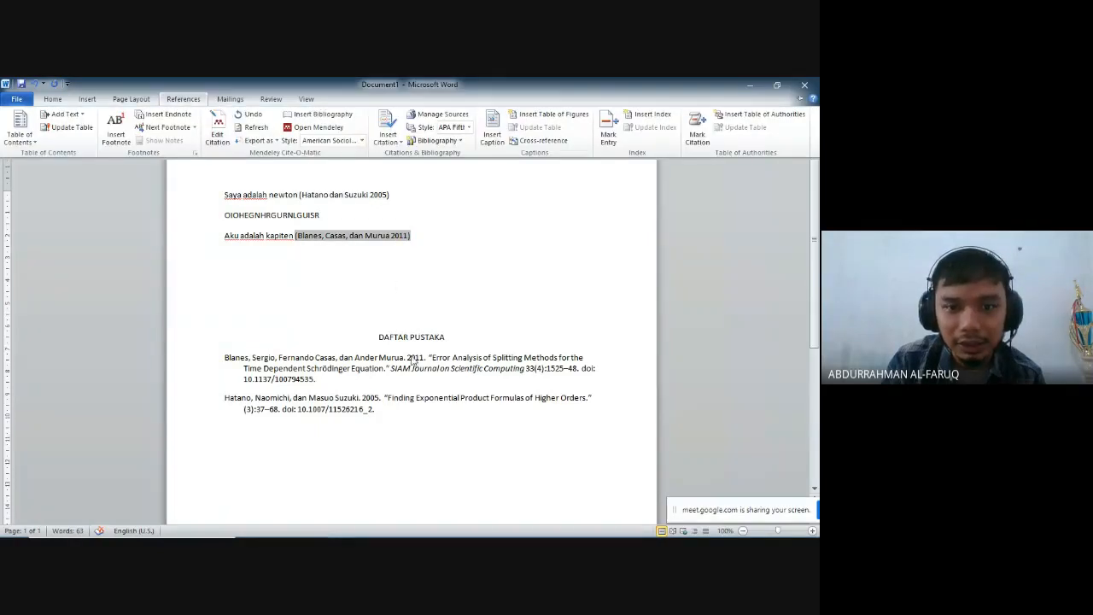
left_click(362, 141)
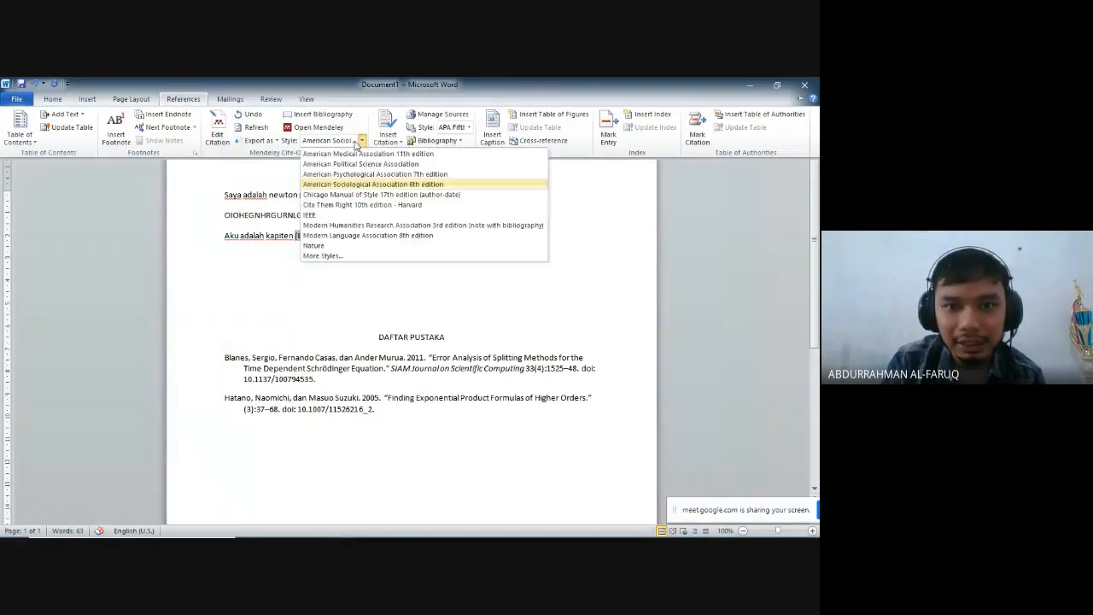
left_click(419, 175)
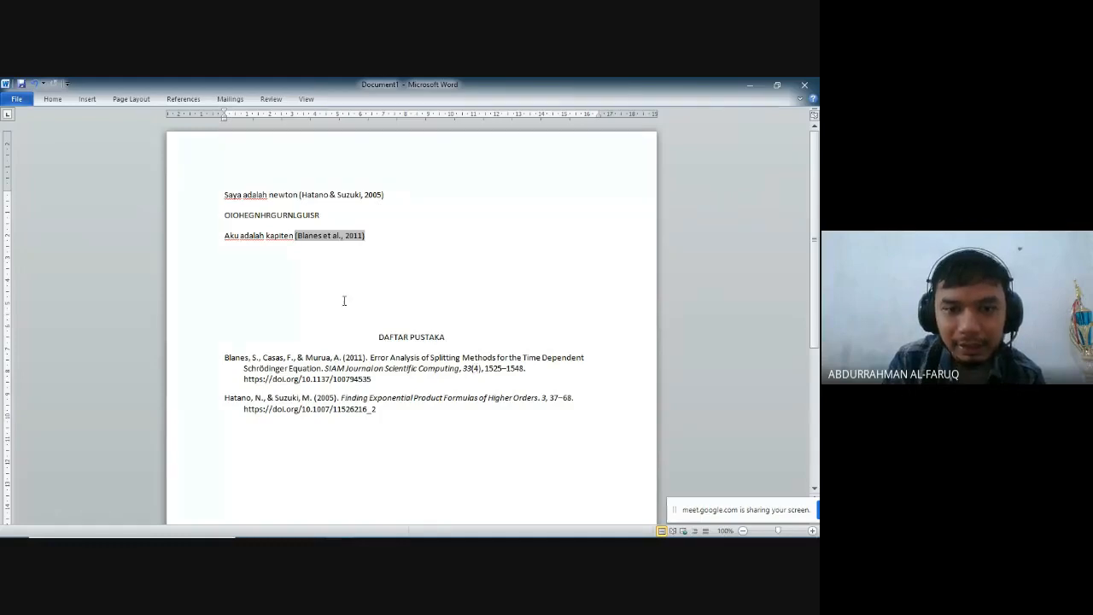
- Deselect the citation and examine the list of available Mendeley citation styles, keeping the current one
left_click(457, 301)
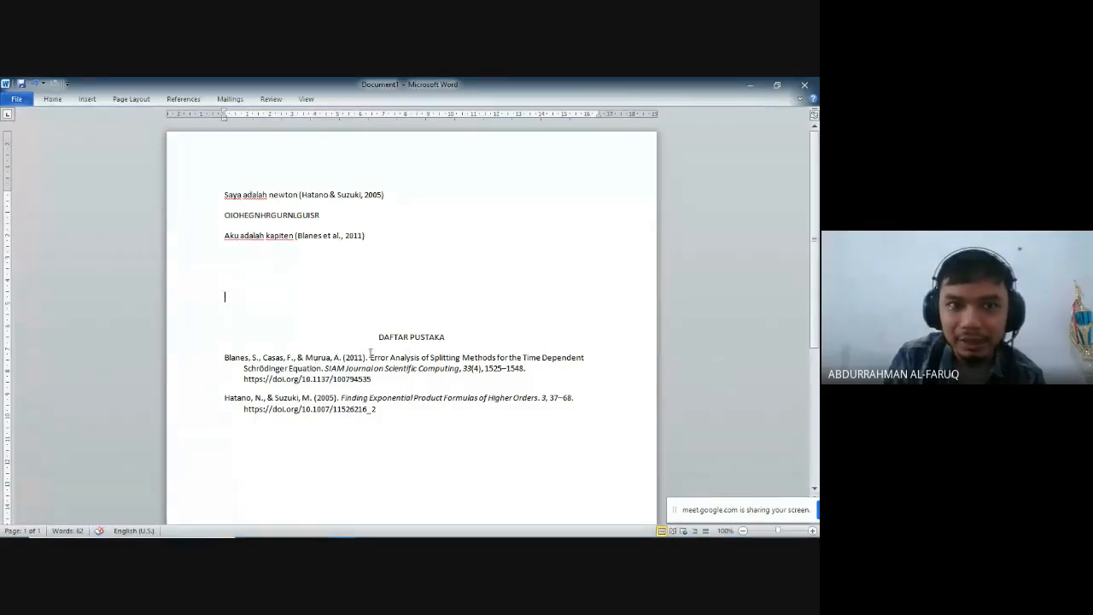
left_click(187, 99)
left_click(362, 140)
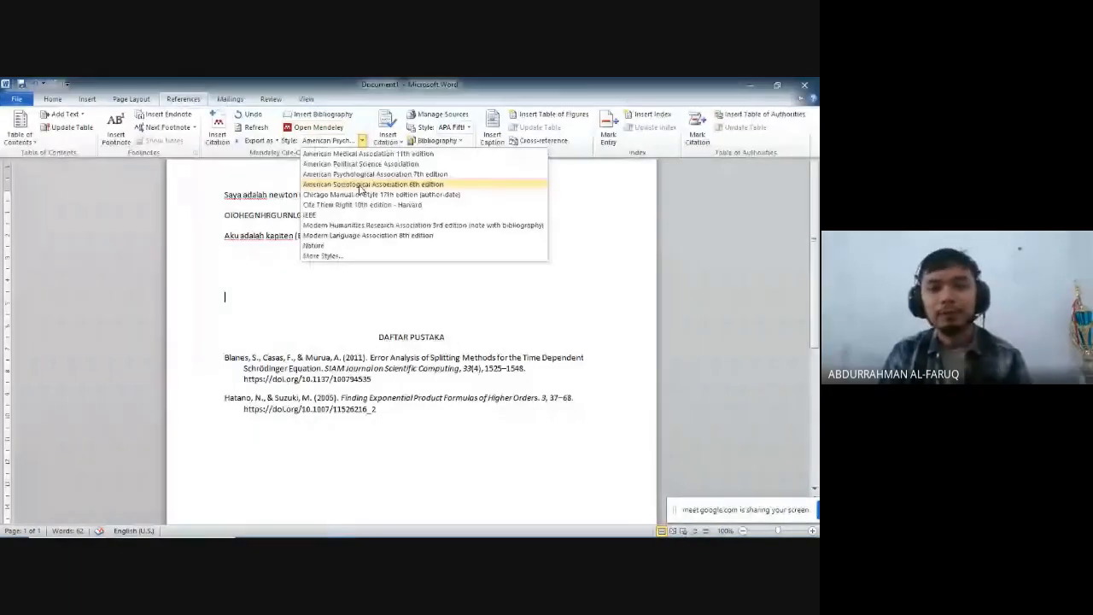
left_click(406, 309)
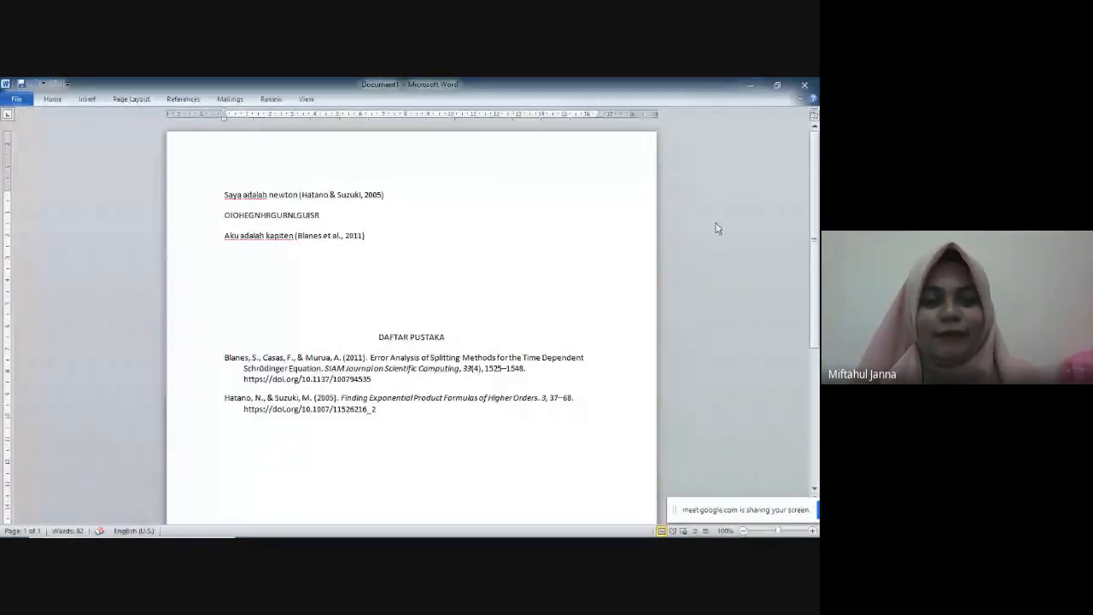
- Minimize both Word documents and switch to the Google Meet call in Chrome
left_click(748, 85)
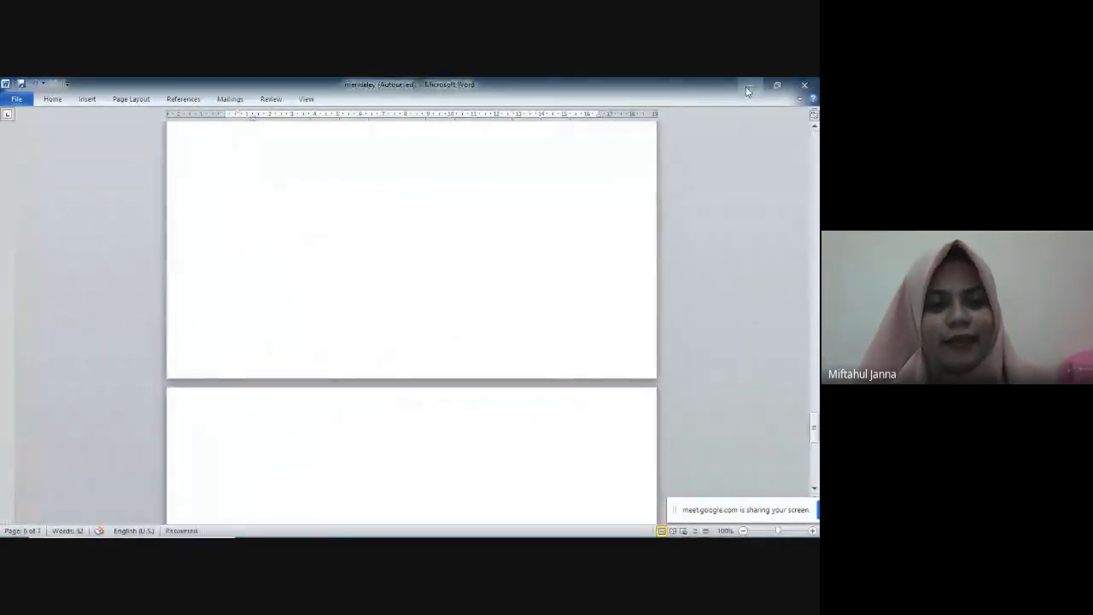
left_click(747, 87)
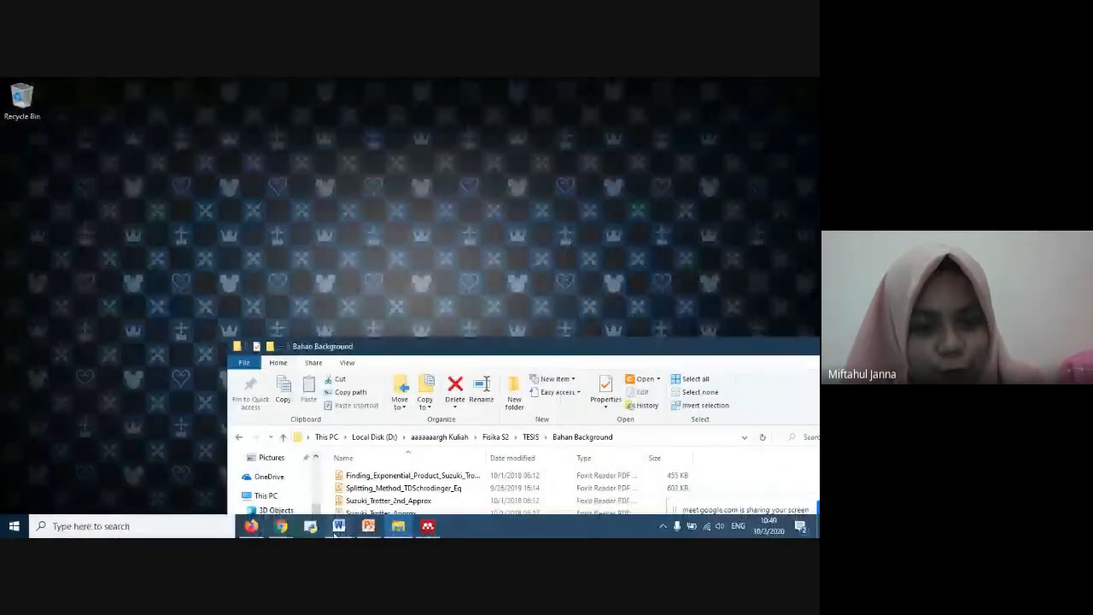
mouse_move(281, 526)
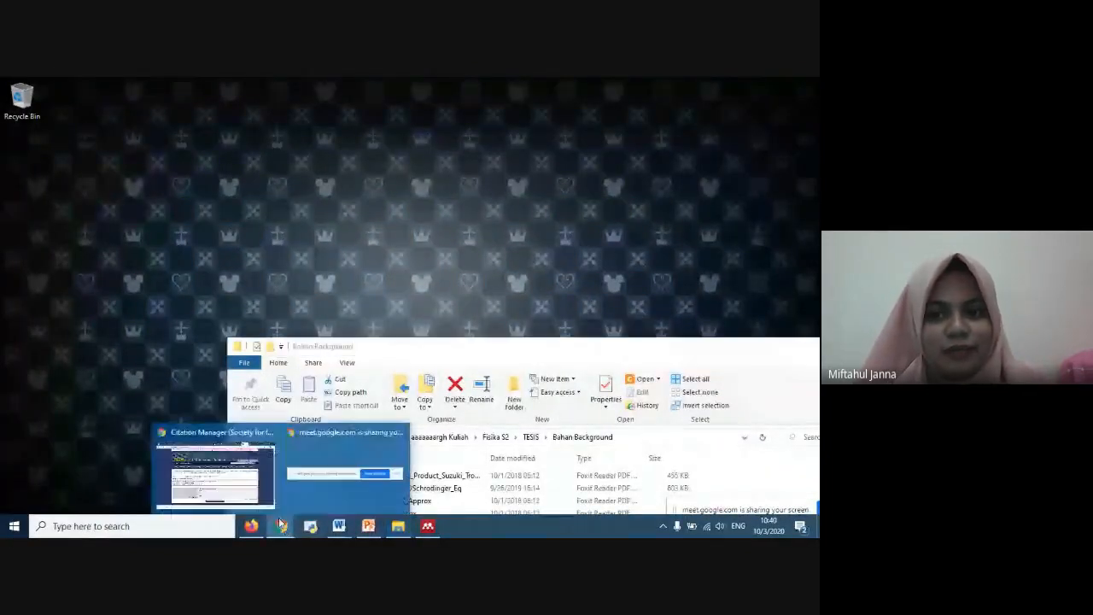
left_click(262, 496)
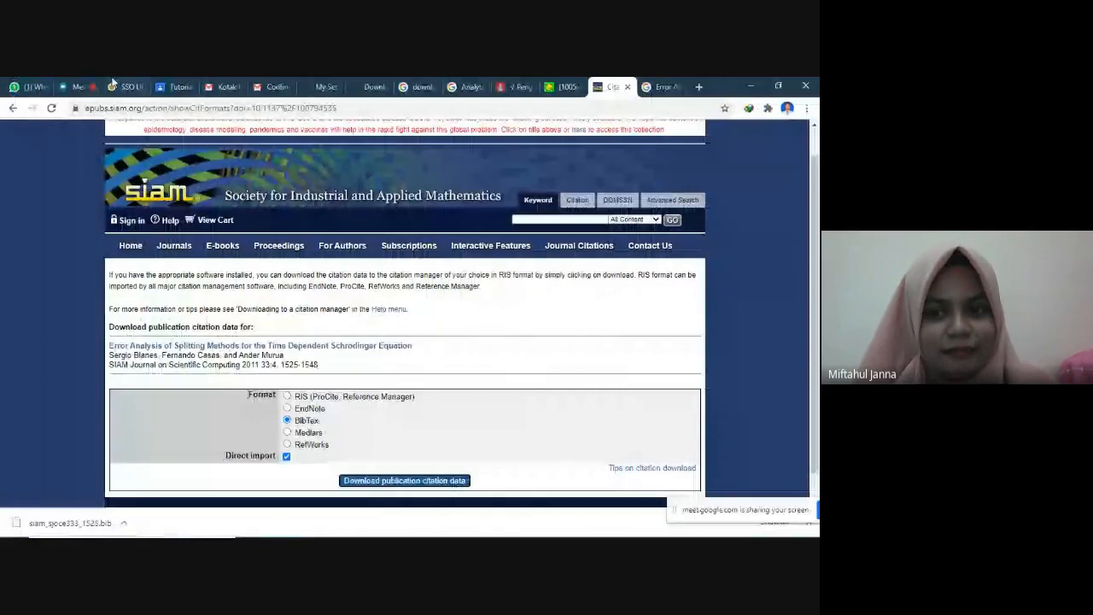
left_click(26, 88)
left_click(75, 87)
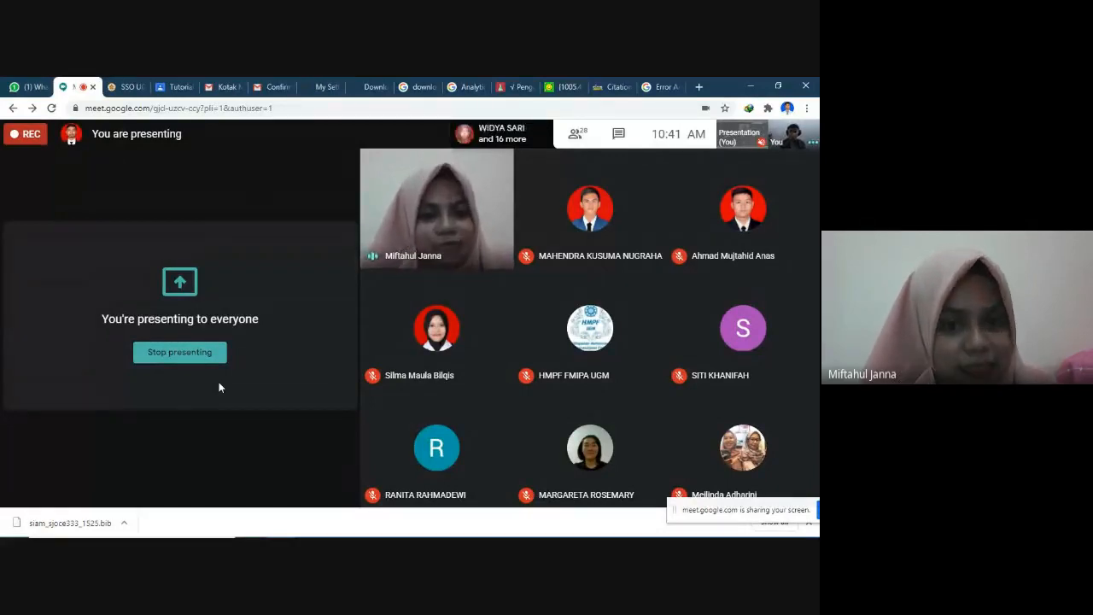
mouse_move(228, 356)
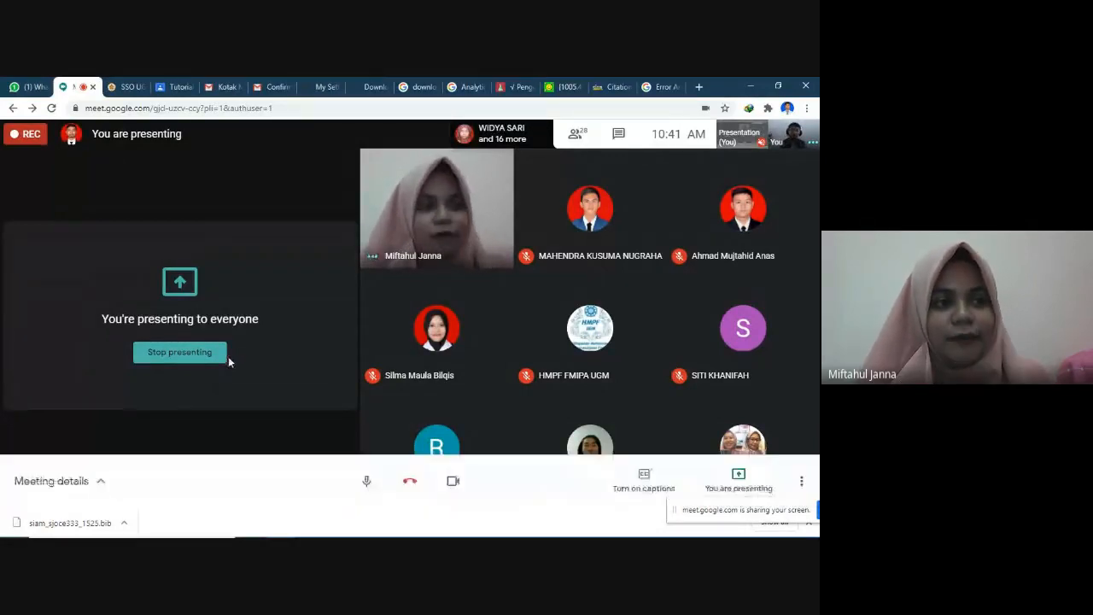
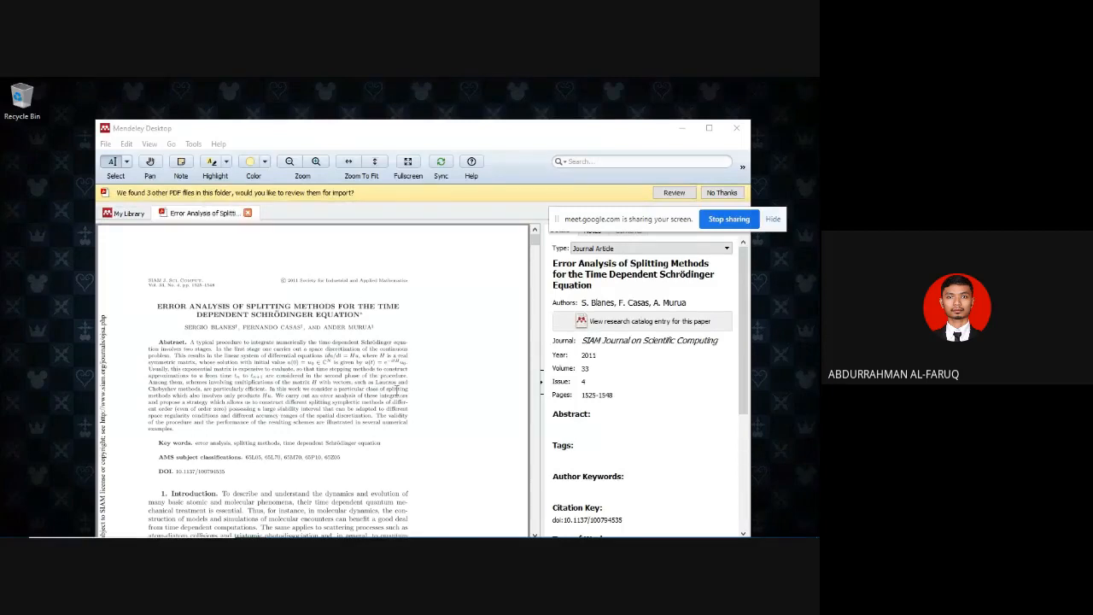
- Highlight the word "Schrödinger" in the key words line of the open Error Analysis PDF
scroll(297, 358, "down", 3)
scroll(304, 365, "up", 3)
scroll(354, 343, "down", 1)
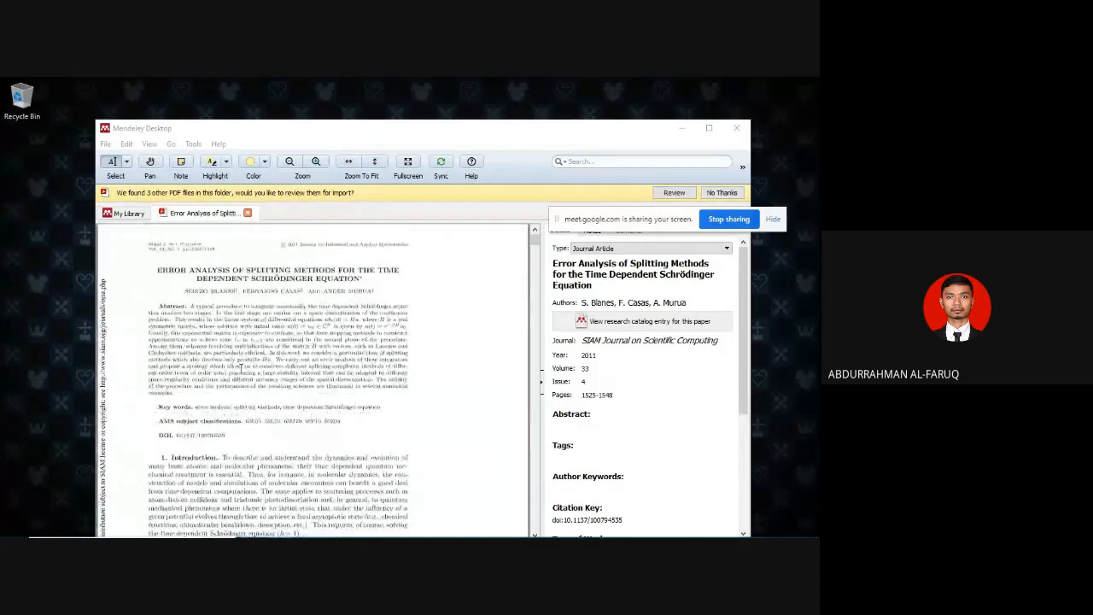
scroll(247, 387, "down", 1)
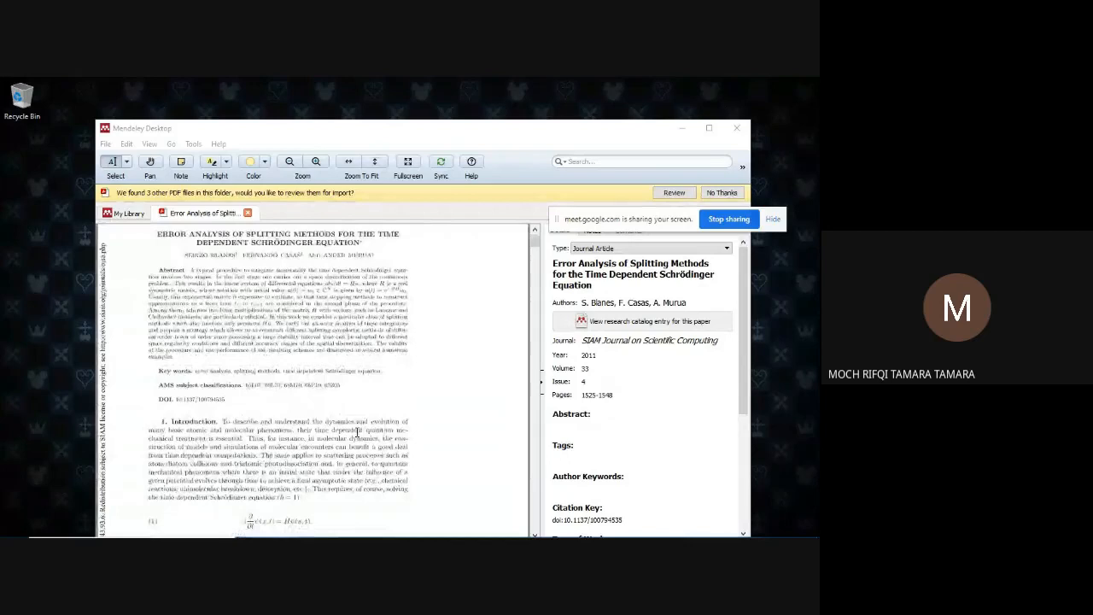
scroll(341, 400, "down", 1)
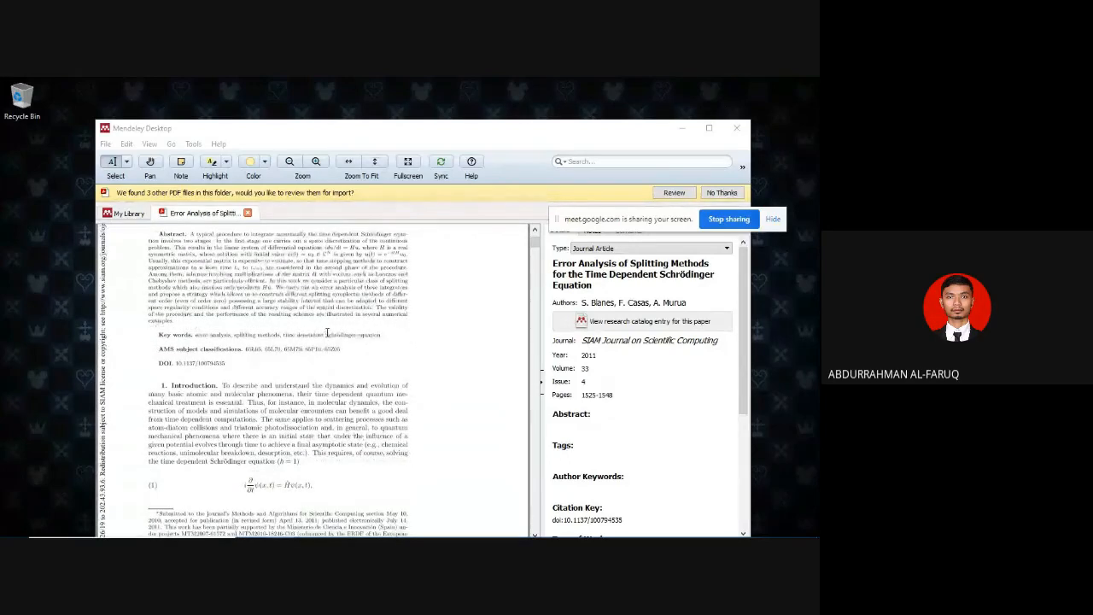
left_click_drag(327, 334, 356, 337)
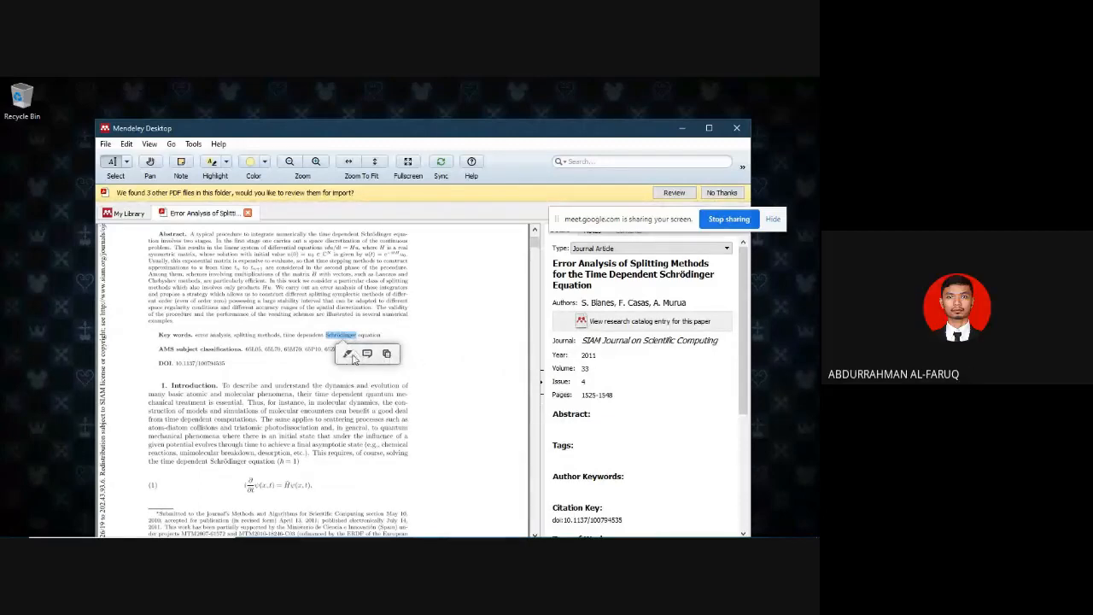
left_click(349, 355)
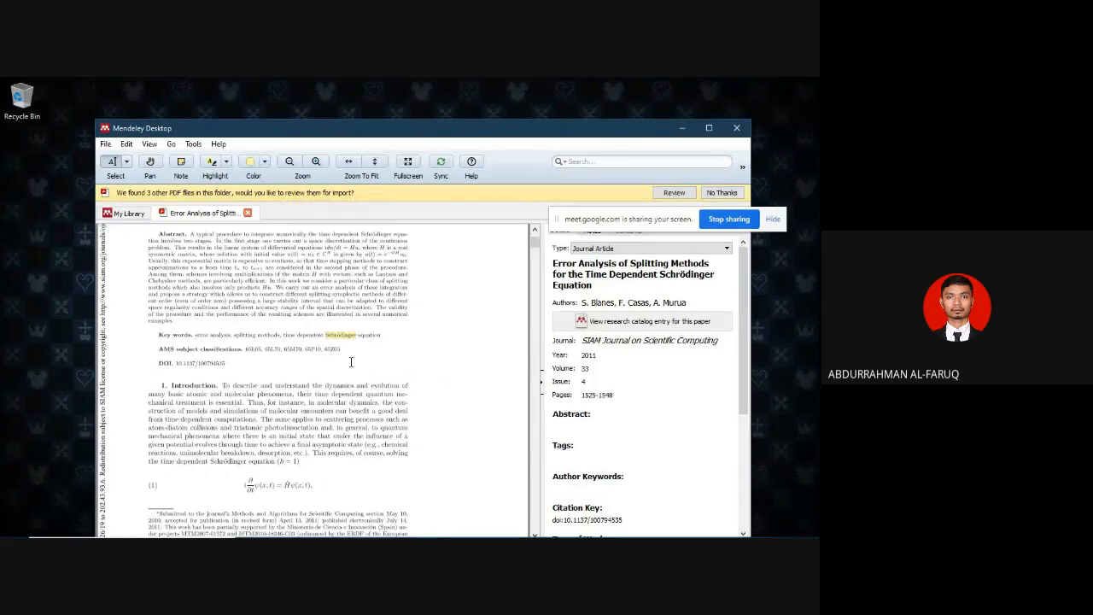
- View the highlight's color choices and attach a note reading "nama orang" to the highlighted "Schrödinger"
left_click(353, 338)
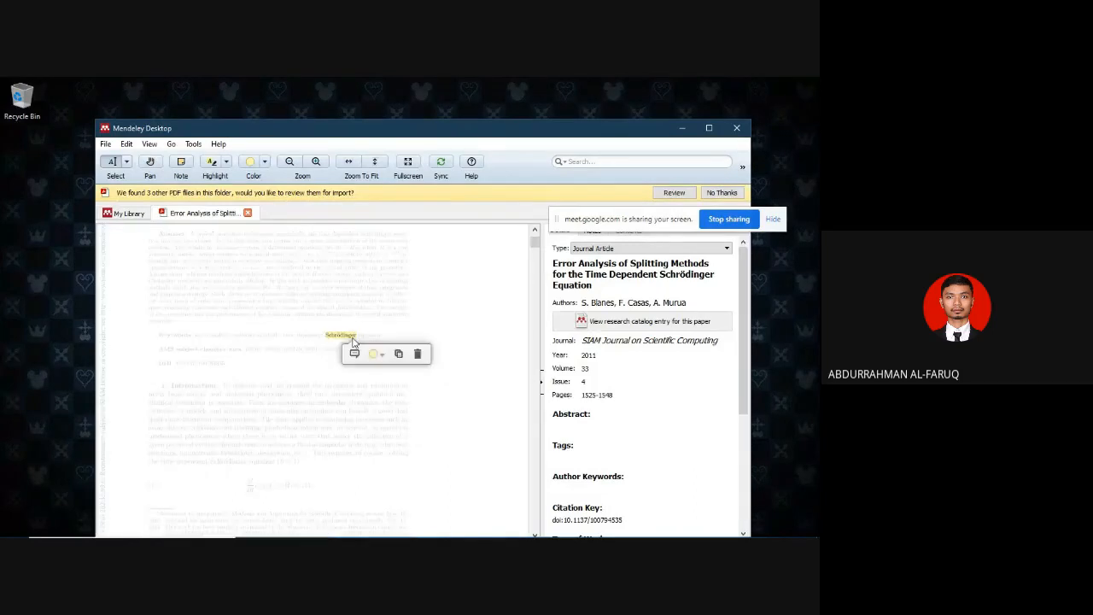
left_click(378, 353)
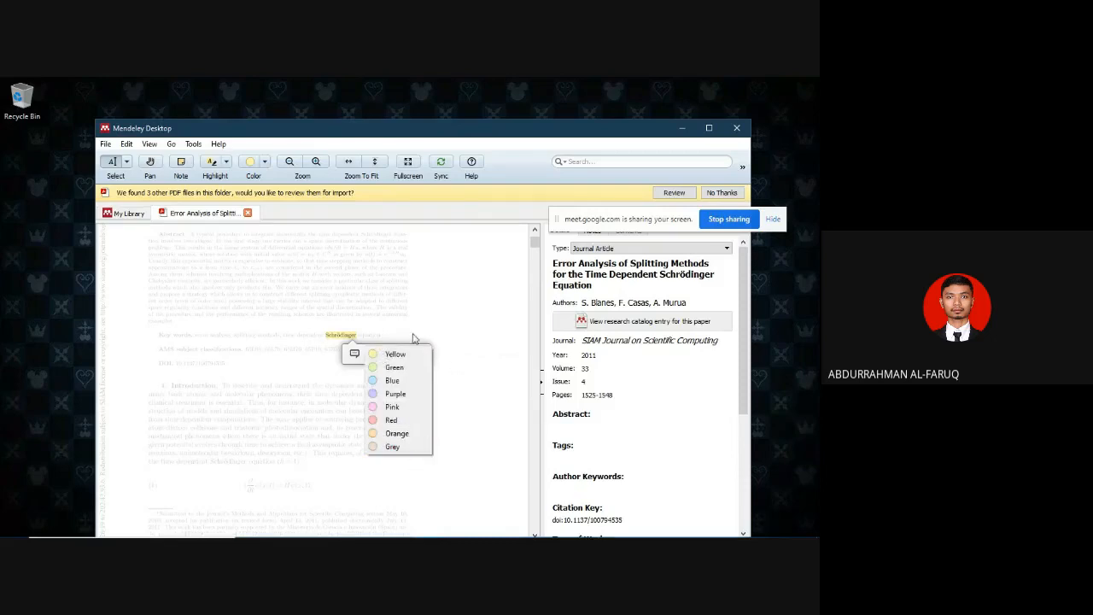
left_click(354, 353)
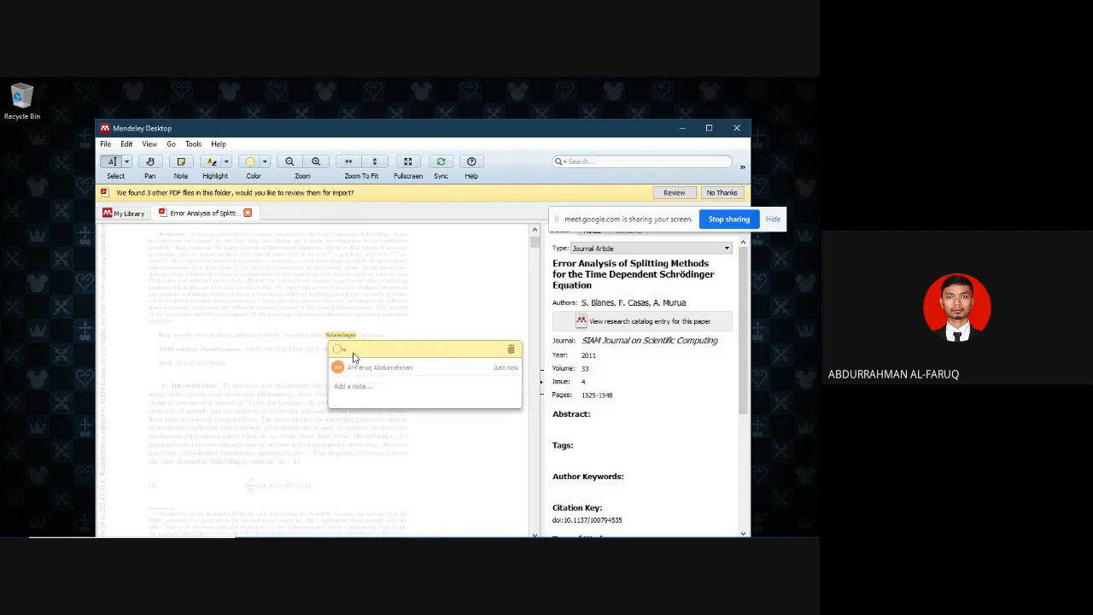
type("nama orang")
key("Return")
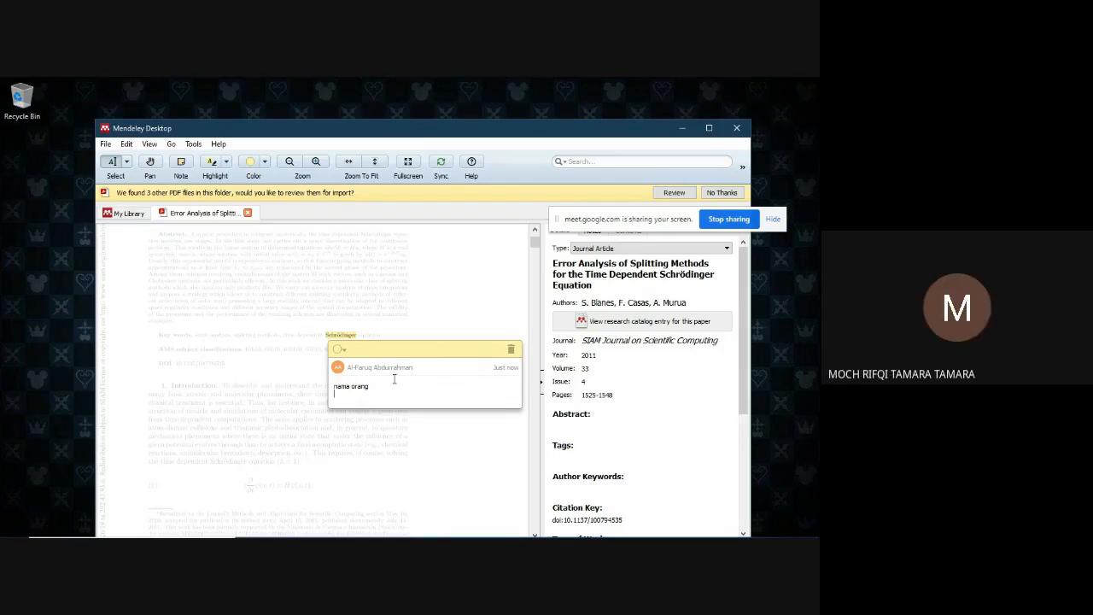
left_click(433, 300)
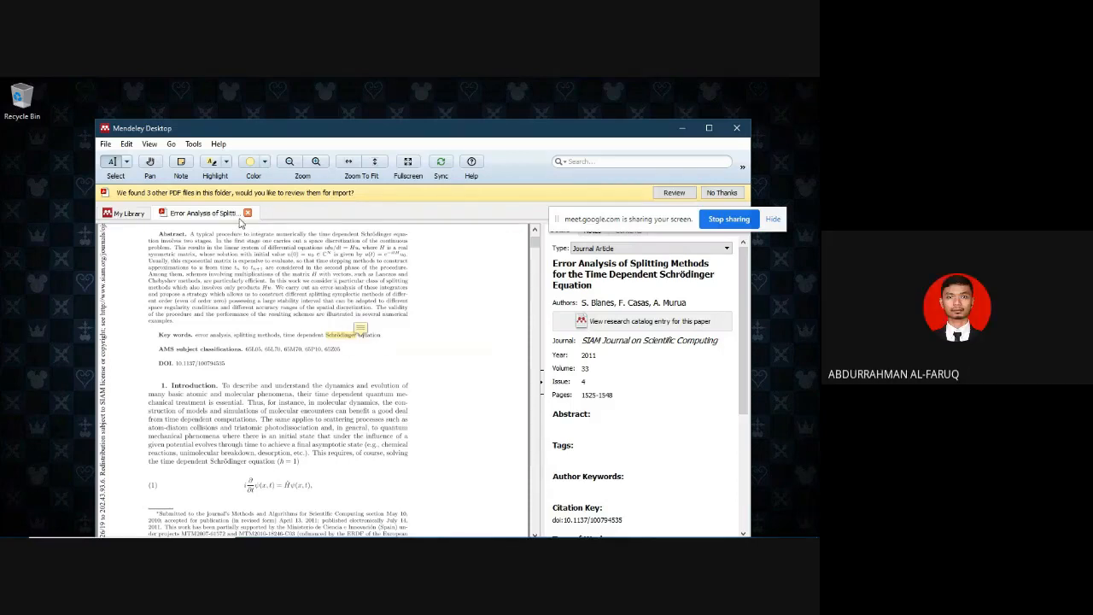
- Close the annotated paper and briefly view the "Hamiltonian exponential Local evolution" PDF from the pertemuan 1 folder
left_click(247, 213)
left_click(414, 332)
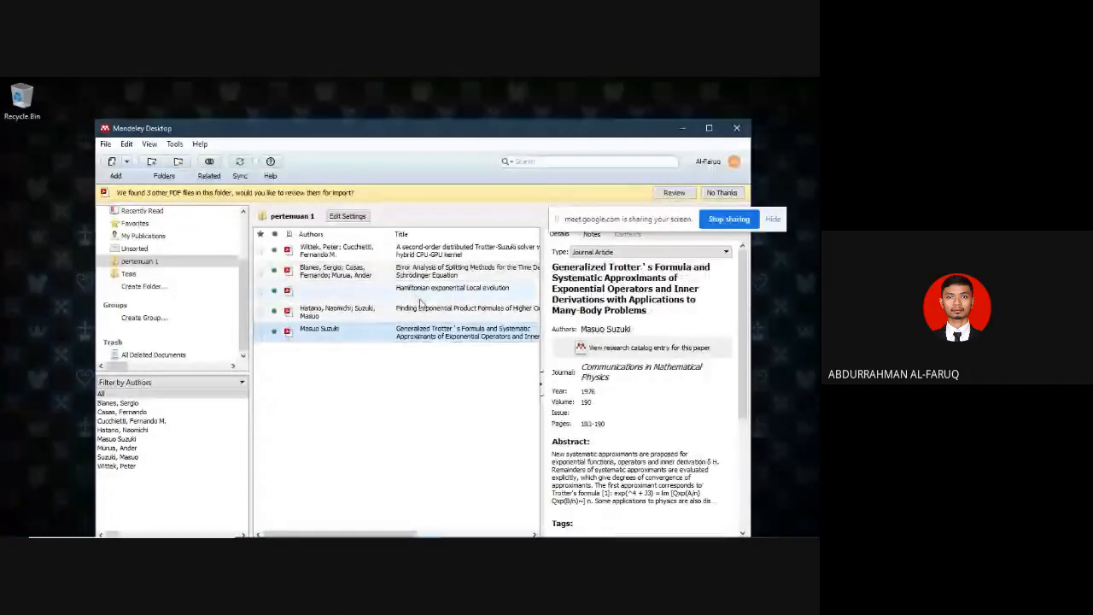
double_click(419, 291)
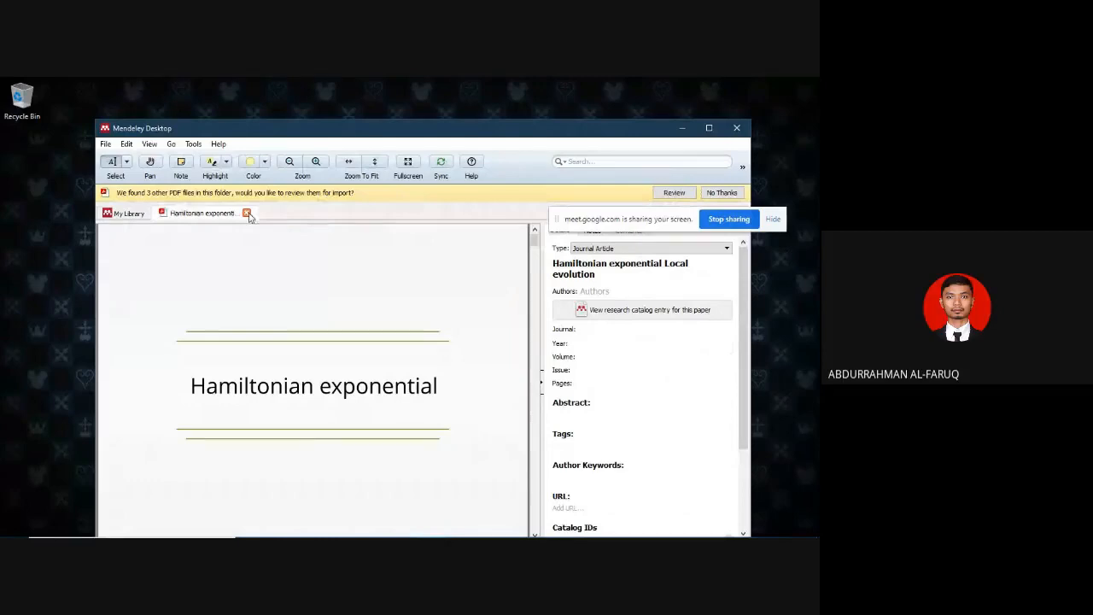
left_click(247, 213)
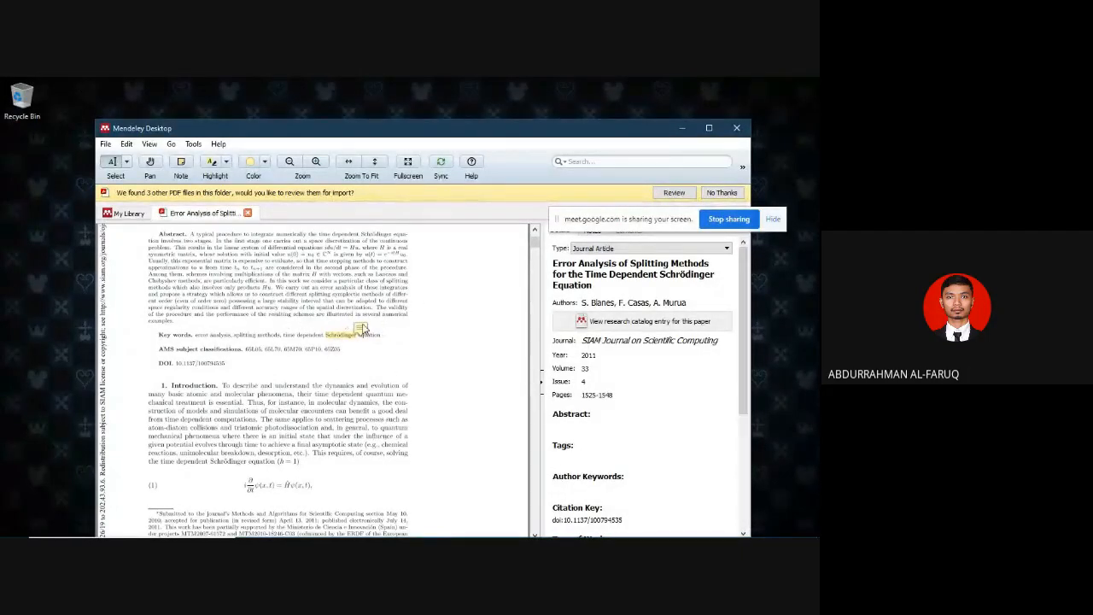
- View the note attached to "Schrödinger" in the Error Analysis paper and return to the library
left_click(362, 328)
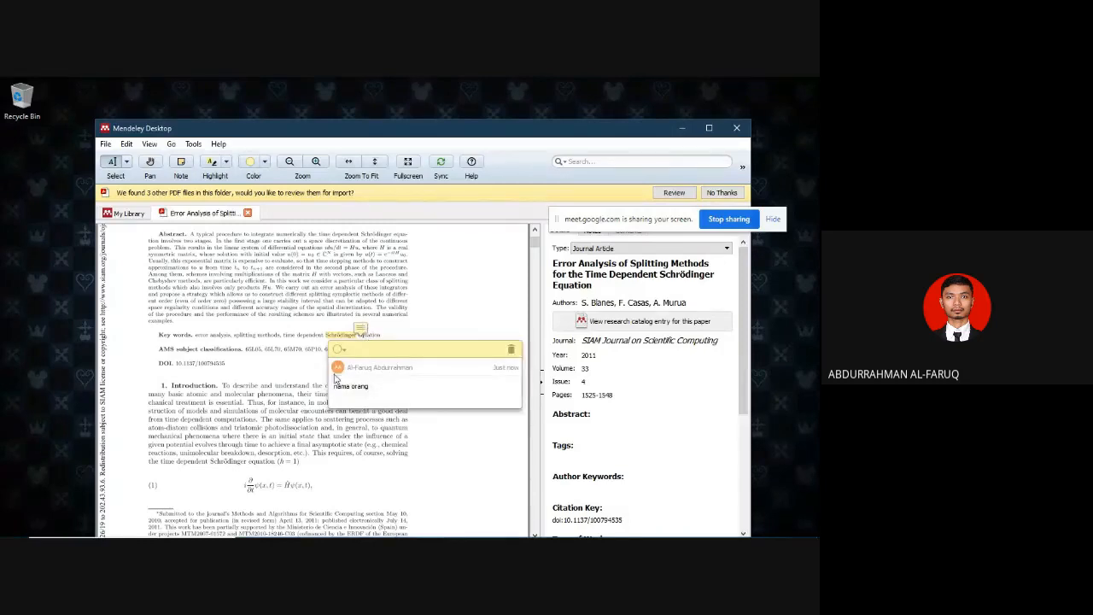
left_click(428, 313)
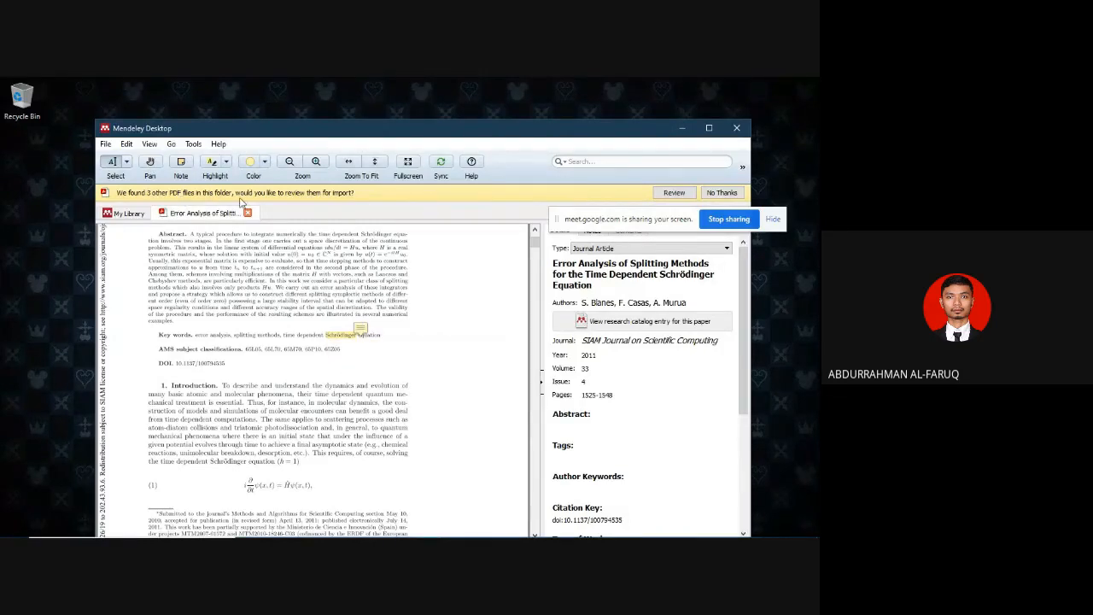
left_click(248, 213)
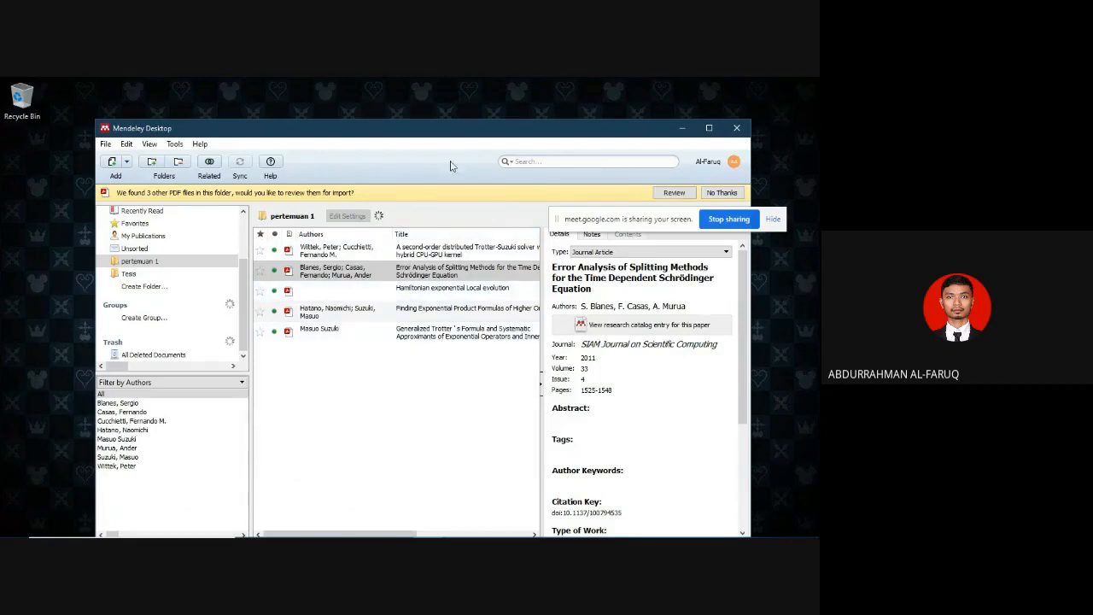
- Reopen the Error Analysis paper and delete the note attached to the highlighted "Schrödinger"
left_click(400, 272)
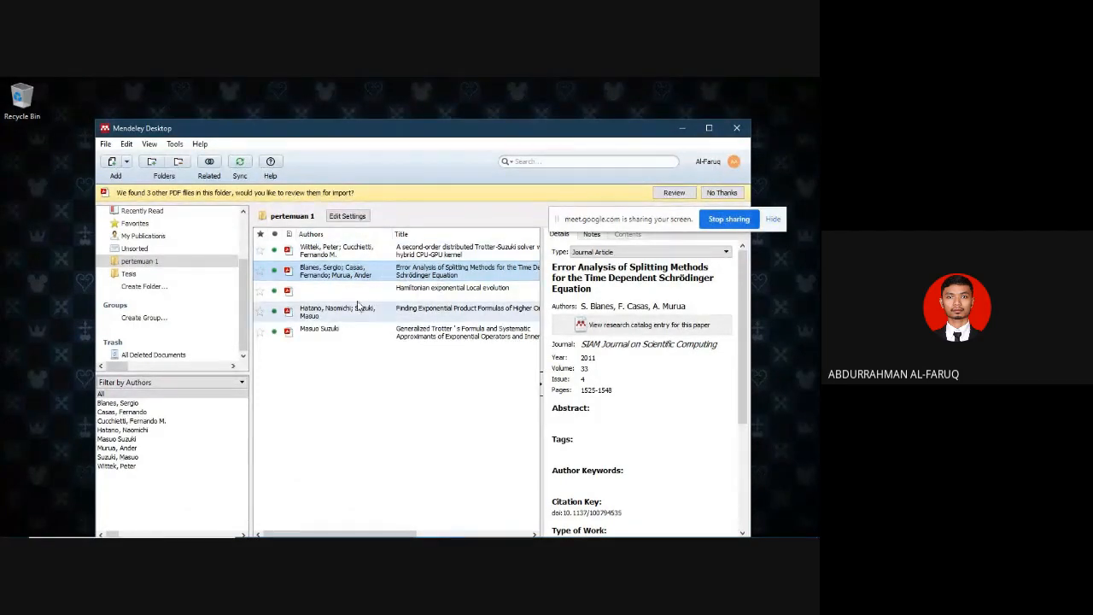
double_click(384, 272)
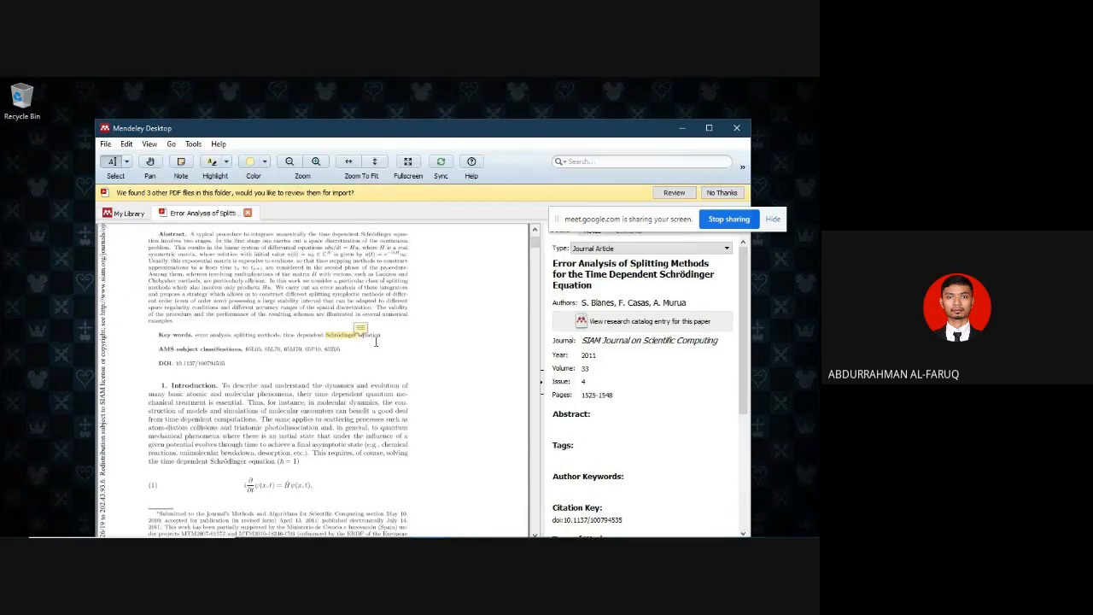
left_click(366, 330)
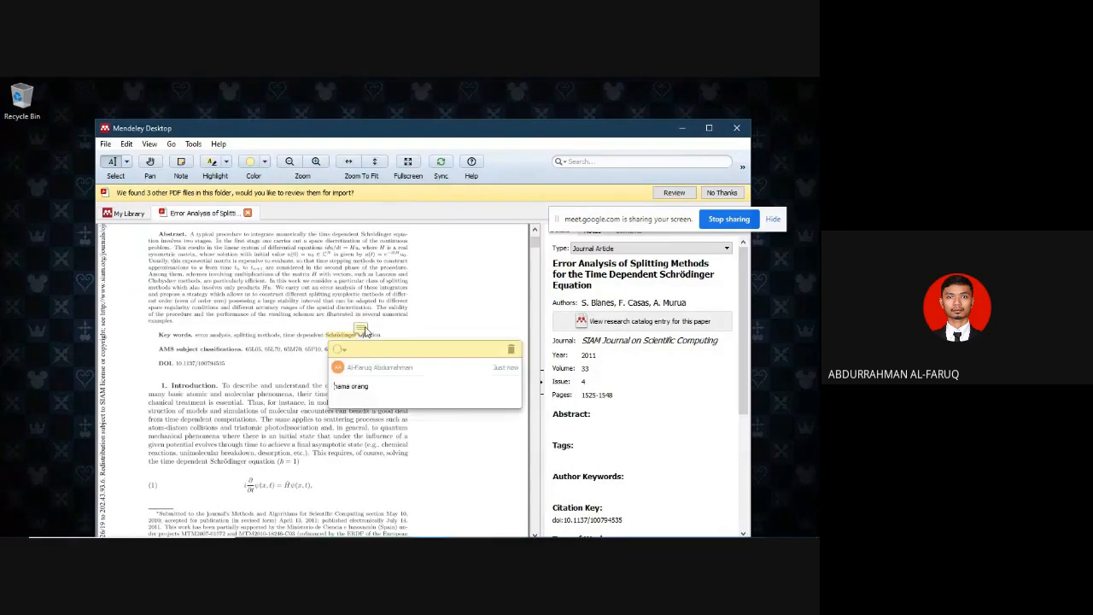
left_click(510, 348)
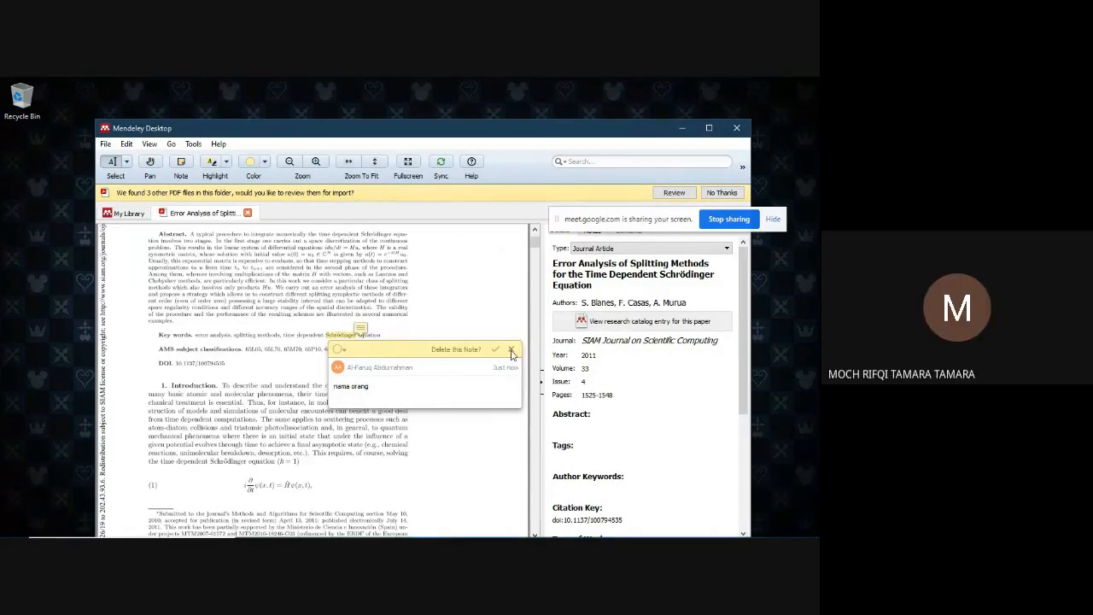
left_click(495, 349)
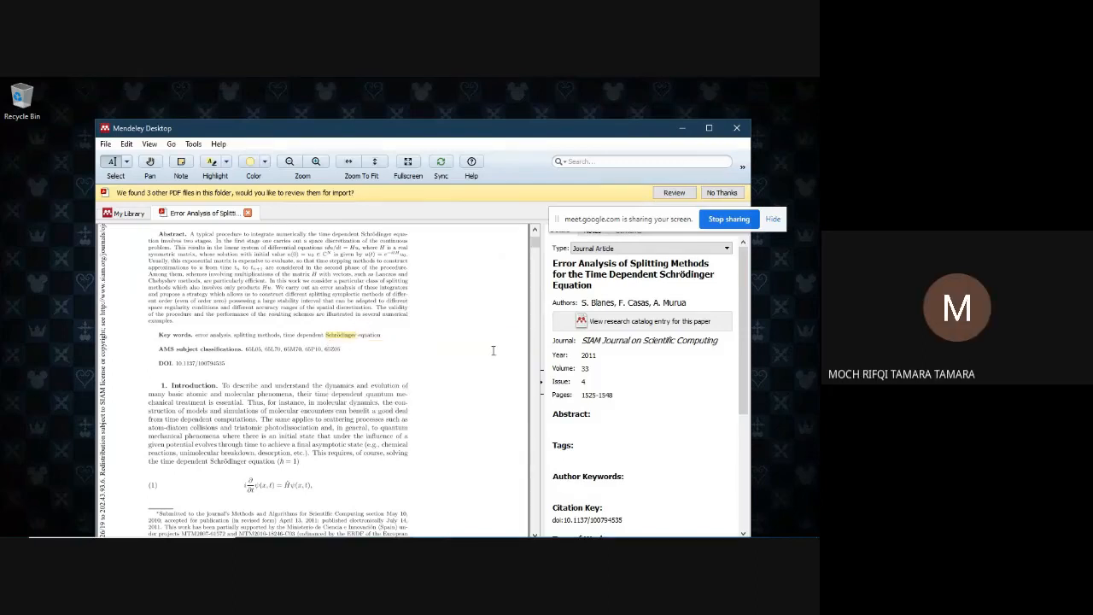
- Delete the highlight from "Schrödinger" in the key words line and close the PDF
left_click(356, 340)
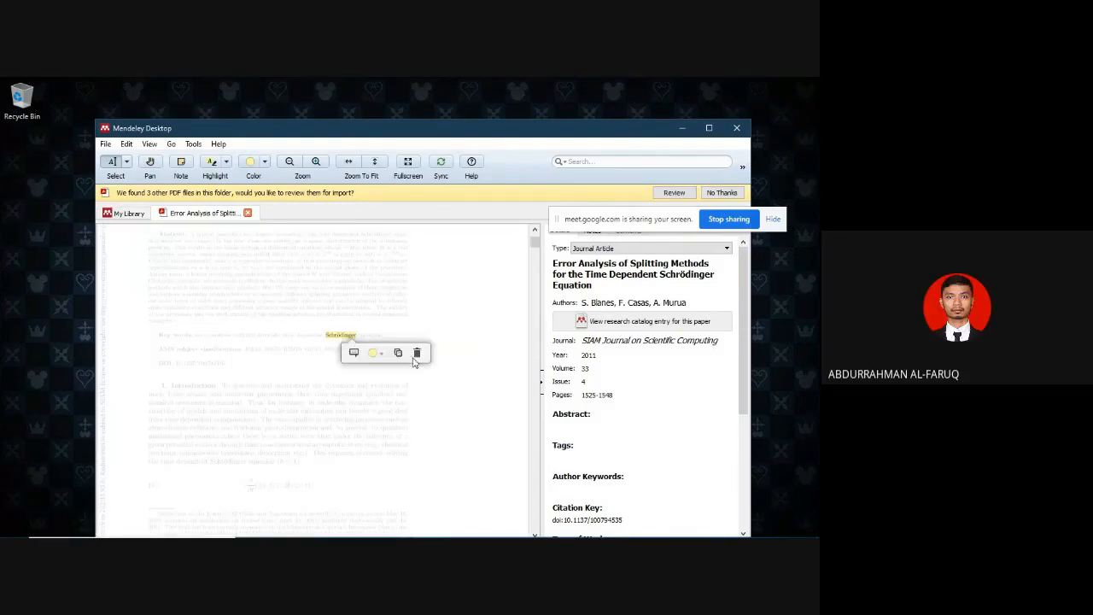
left_click(418, 352)
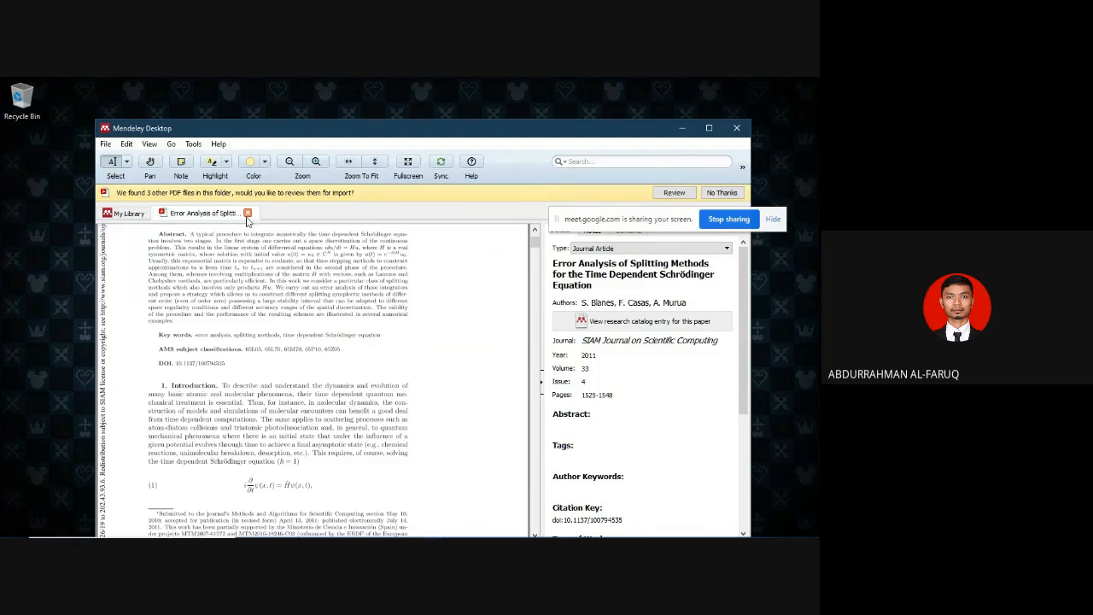
left_click(248, 213)
- Open the group creation form and examine its Public, Invite-only and Private options along with the library's folder and group list
left_click_drag(244, 292, 263, 305)
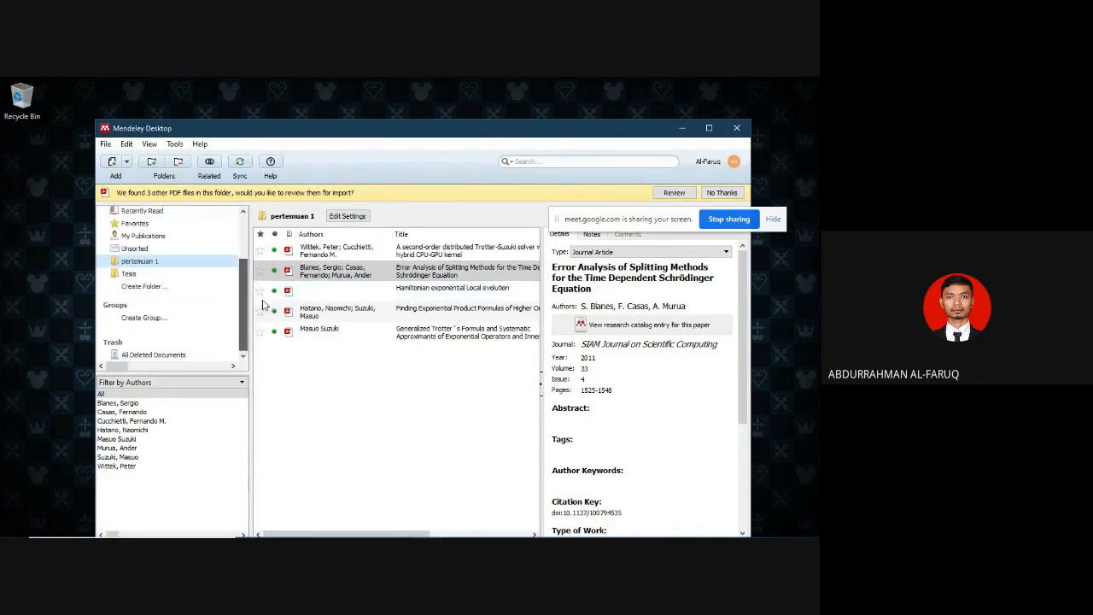
left_click(205, 318)
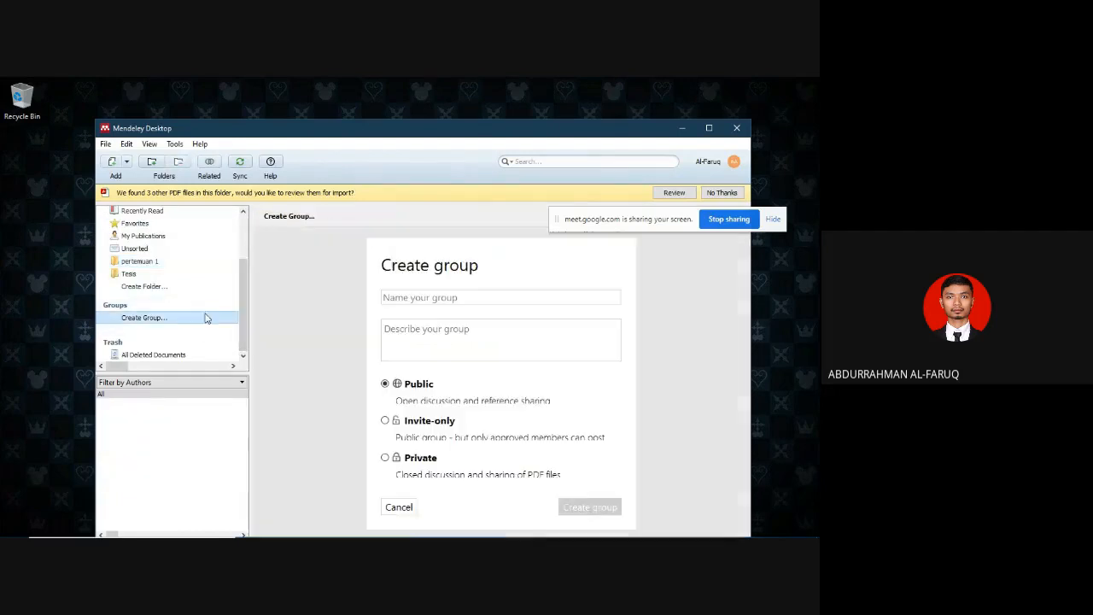
mouse_move(250, 286)
left_mouse_down()
mouse_move(251, 229)
mouse_move(261, 300)
left_mouse_up()
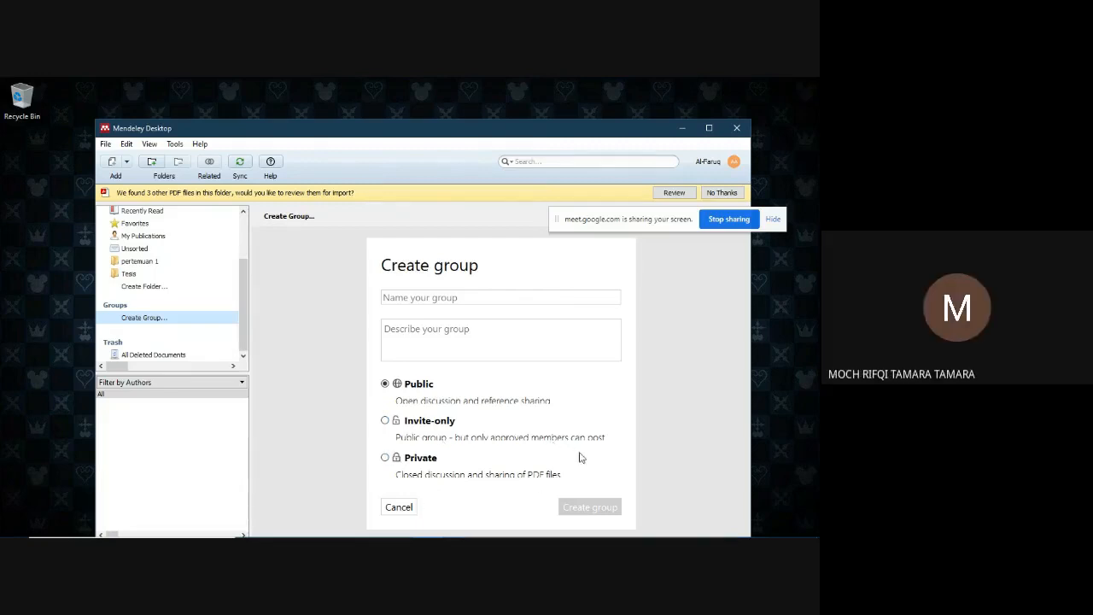
mouse_move(244, 305)
left_mouse_down()
mouse_move(242, 265)
mouse_move(243, 327)
left_mouse_up()
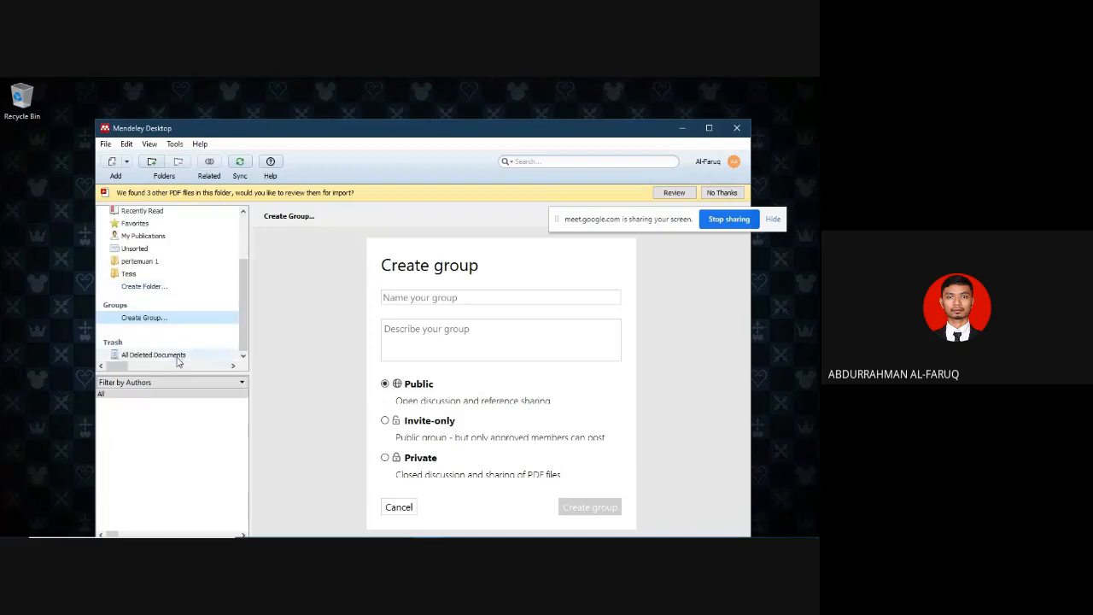
left_click_drag(243, 300, 243, 250)
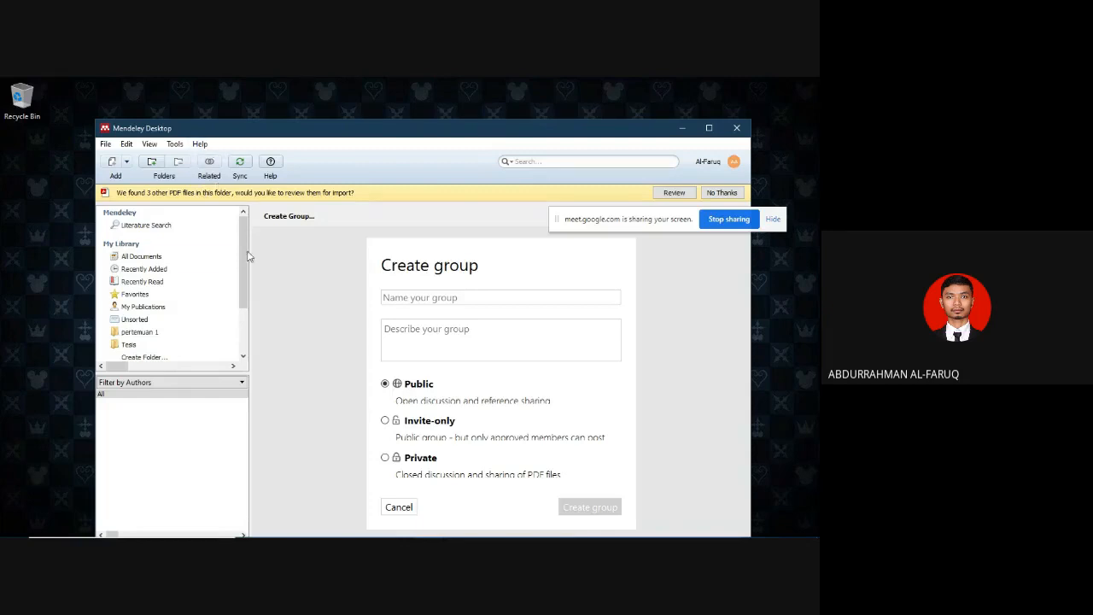
scroll(241, 275, "down", 3)
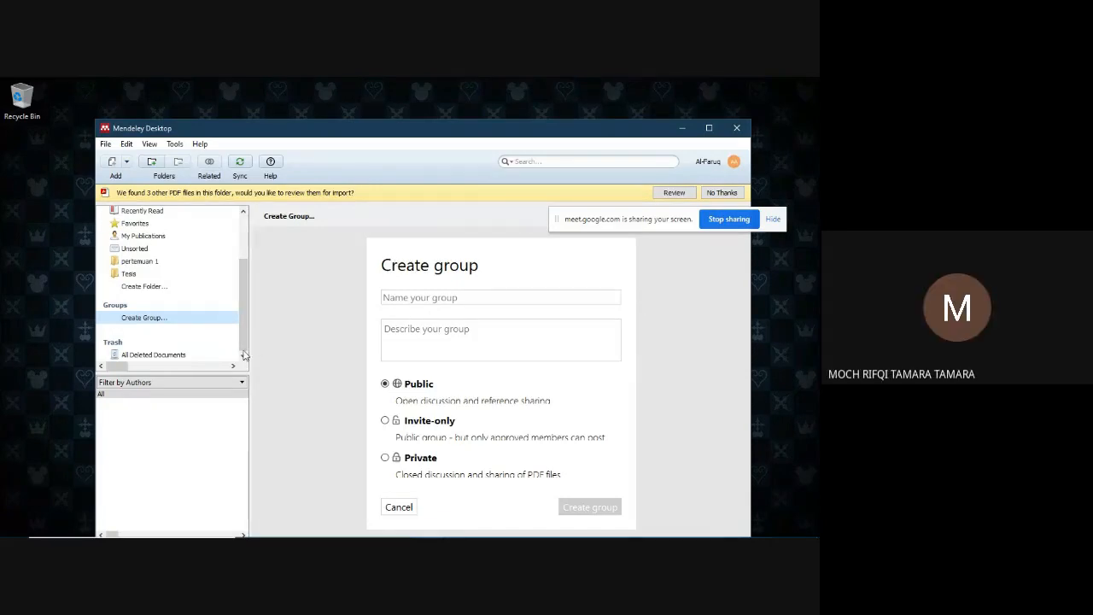
scroll(245, 318, "up", 3)
scroll(254, 325, "down", 3)
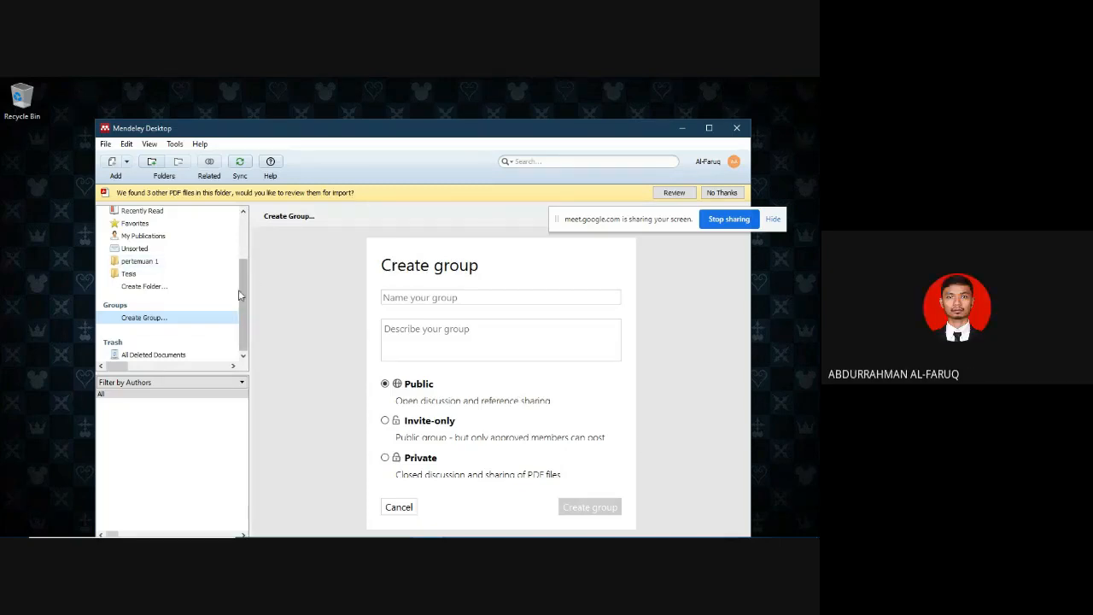
- Switch to the Google Meet call in Chrome
mouse_move(371, 534)
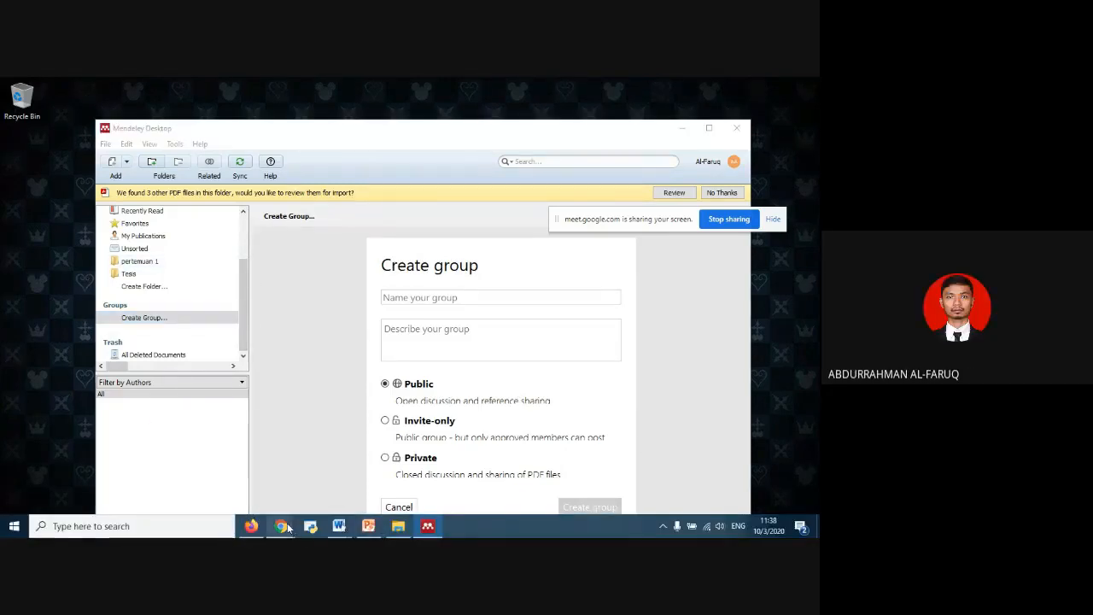
mouse_move(281, 526)
left_click(255, 473)
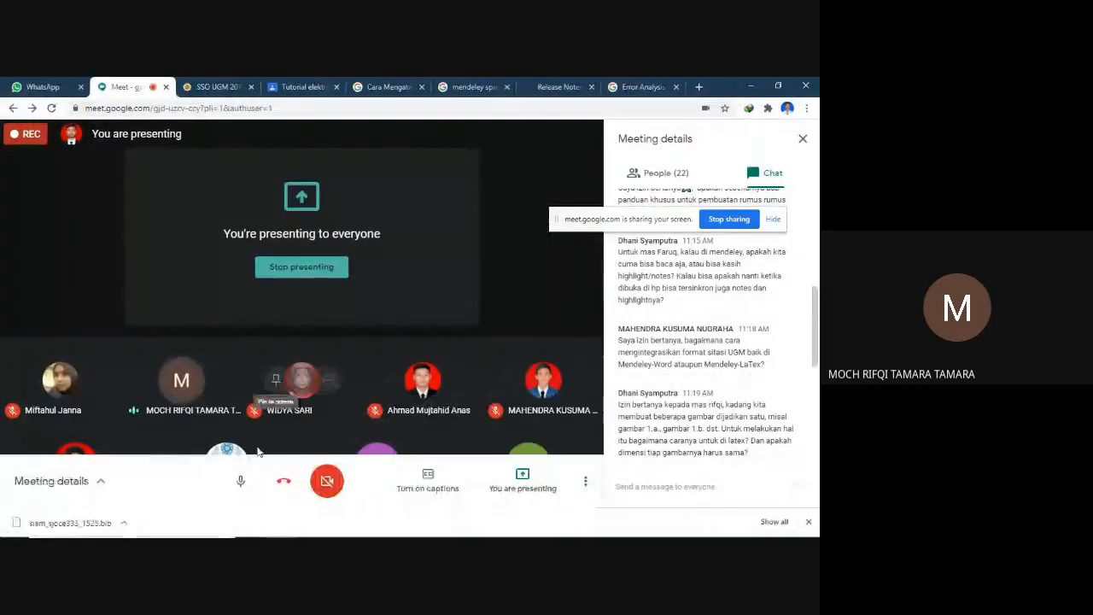